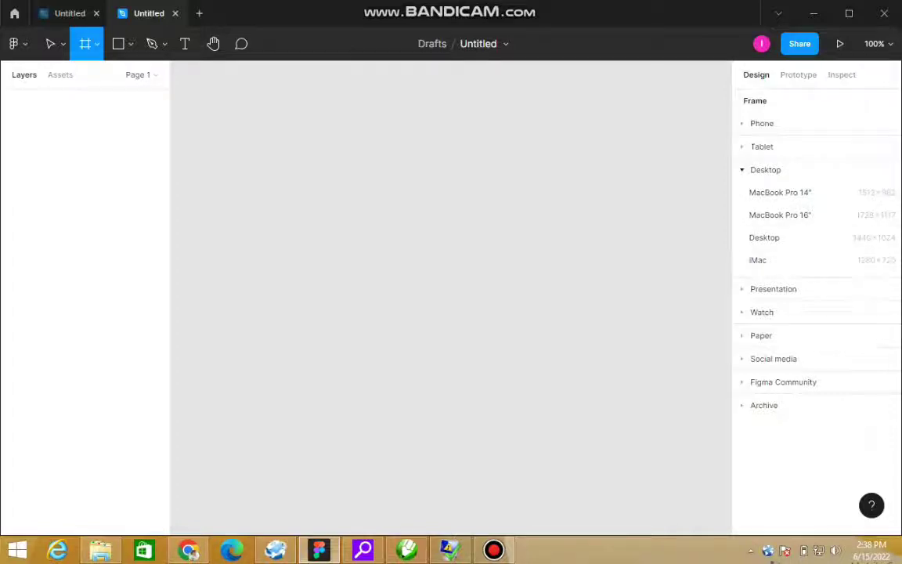
Step: Drag out a white frame of about 441 × 502 on the canvas for the card
{"action": "left_click_drag", "start_coordinate": [309, 128], "coordinate": [620, 482]}
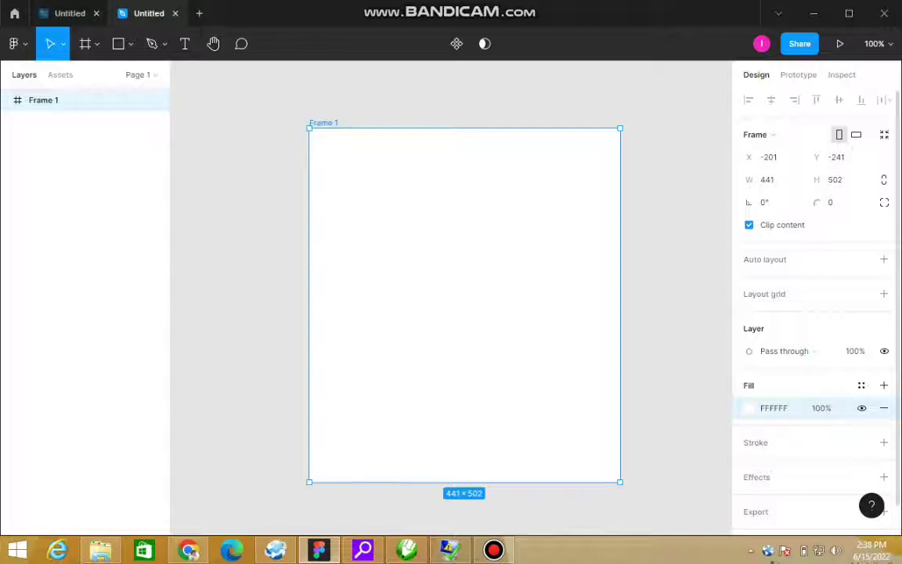
Step: Change Frame 1's fill from white to deep blue 0910AD at 100%
{"action": "left_click", "coordinate": [749, 408]}
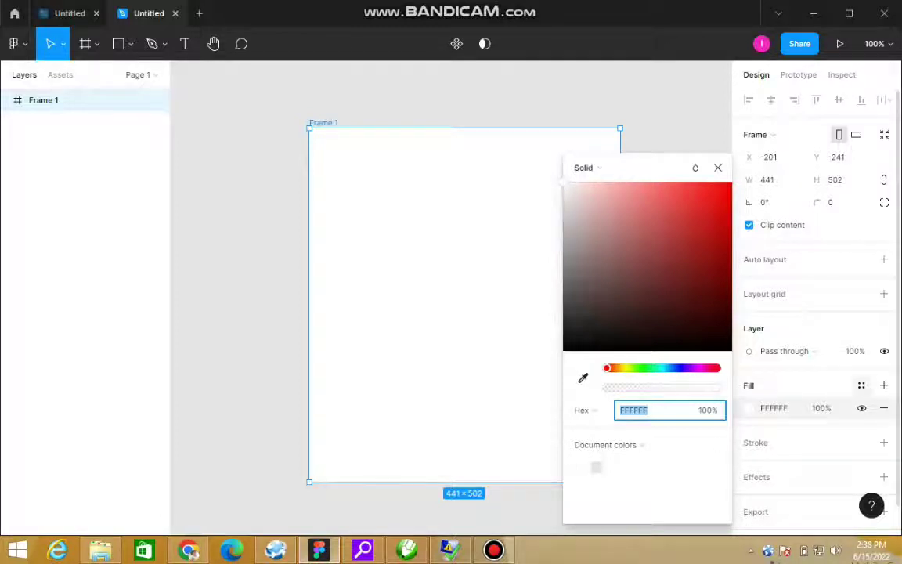
{"action": "left_click", "coordinate": [861, 385]}
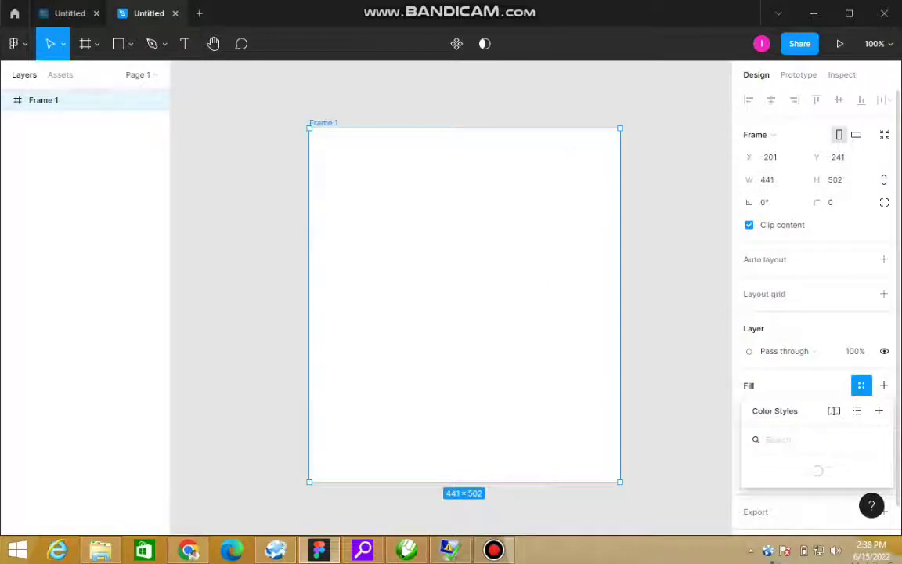
{"action": "key", "text": "Escape"}
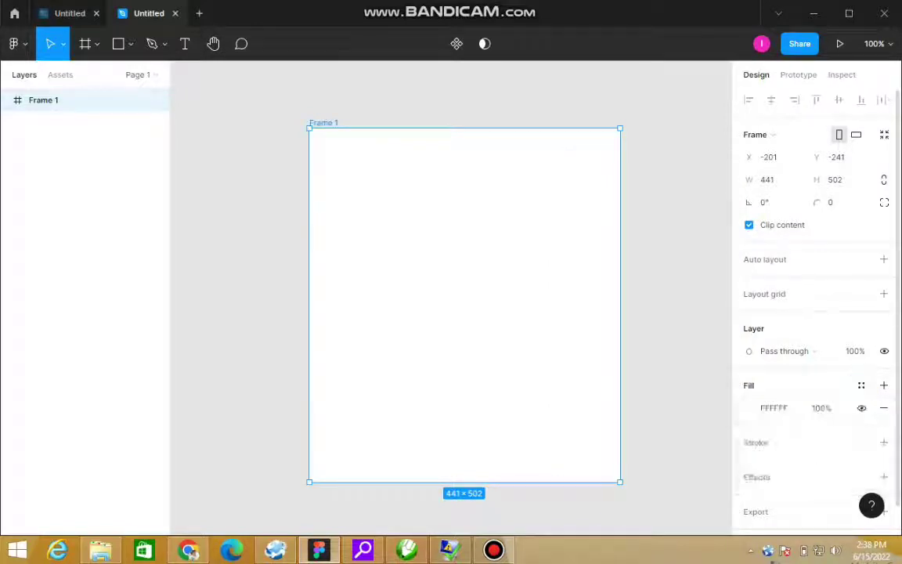
{"action": "left_click", "coordinate": [752, 408]}
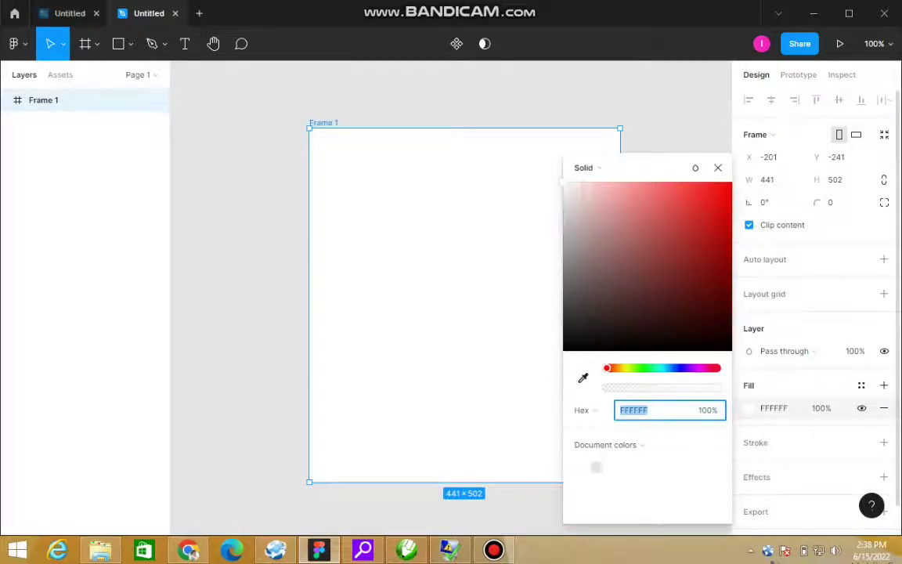
{"action": "left_click", "coordinate": [679, 367]}
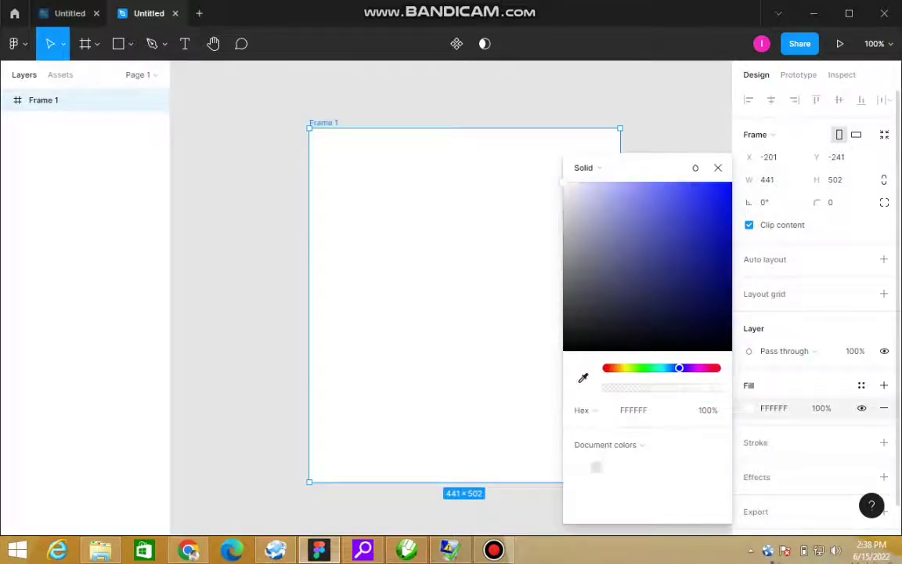
{"action": "left_click", "coordinate": [723, 235]}
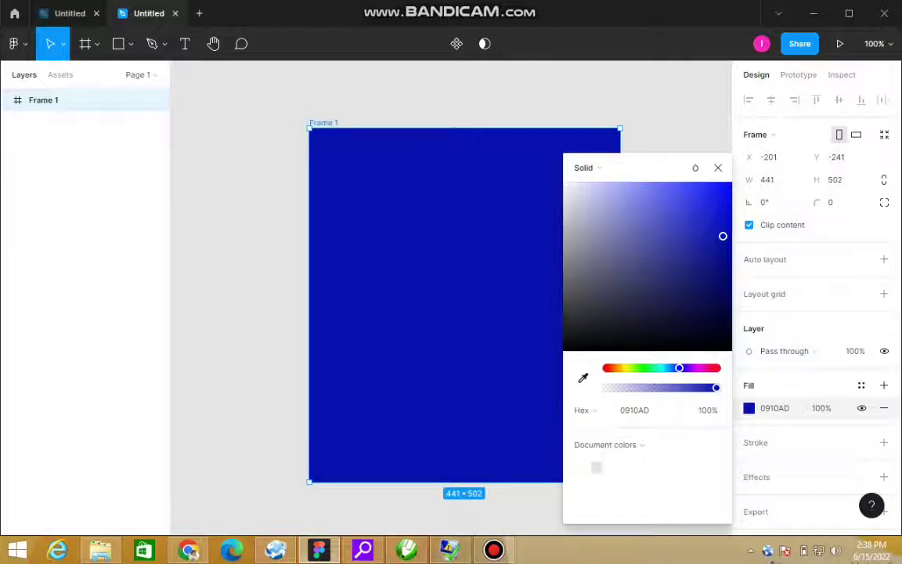
{"action": "key", "text": "Escape"}
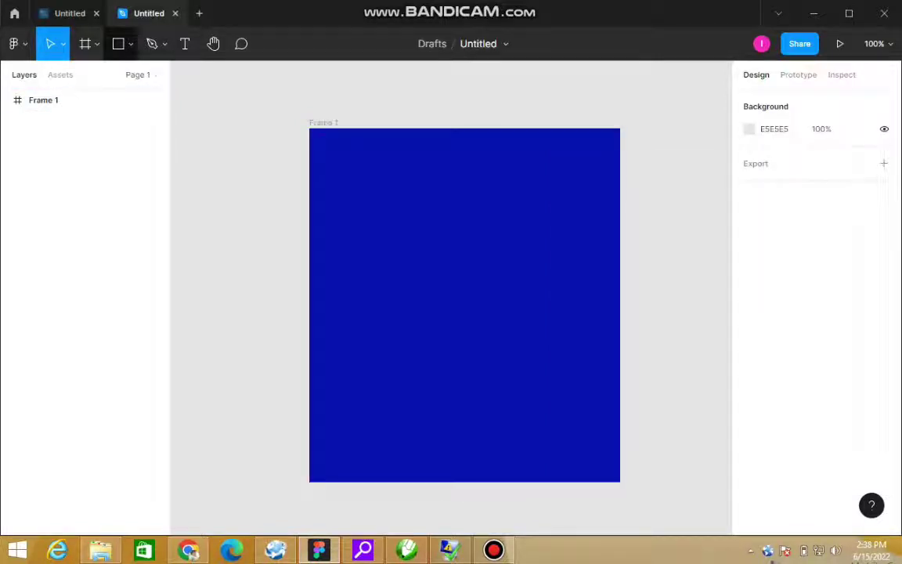
Step: Draw a 168 × 188 grey rectangle near the top of the blue frame as the photo placeholder
{"action": "left_click", "coordinate": [118, 44]}
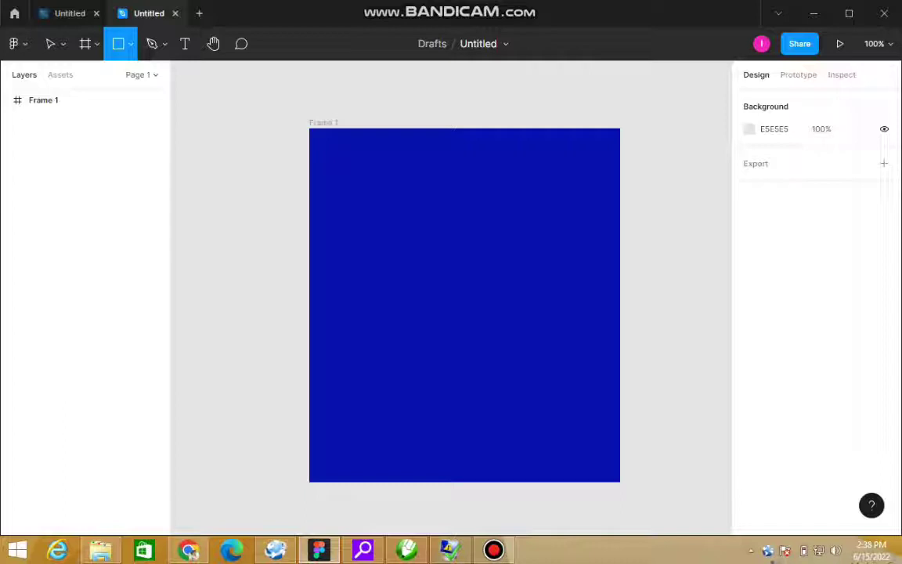
{"action": "left_click_drag", "start_coordinate": [393, 173], "coordinate": [510, 304]}
{"action": "left_click_drag", "start_coordinate": [452, 238], "coordinate": [456, 220]}
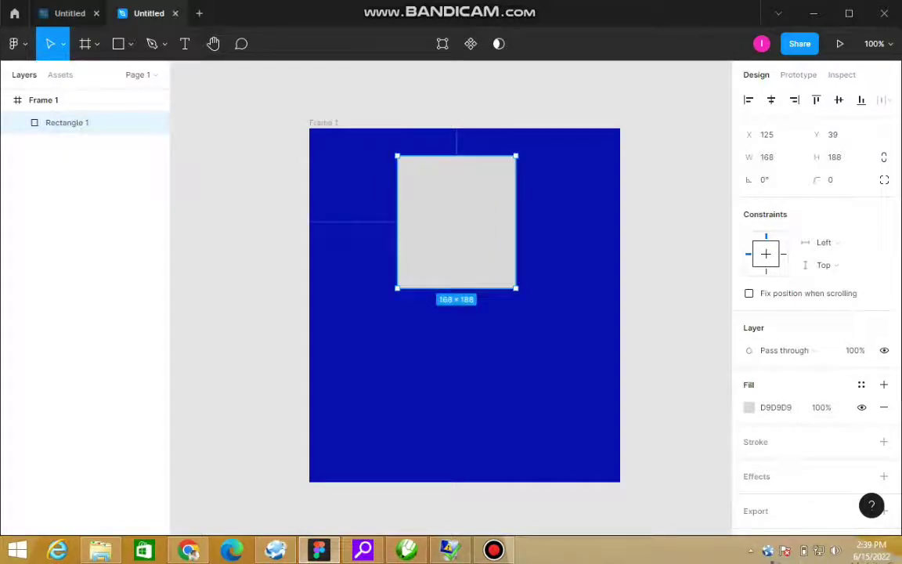
{"action": "left_click", "coordinate": [78, 100]}
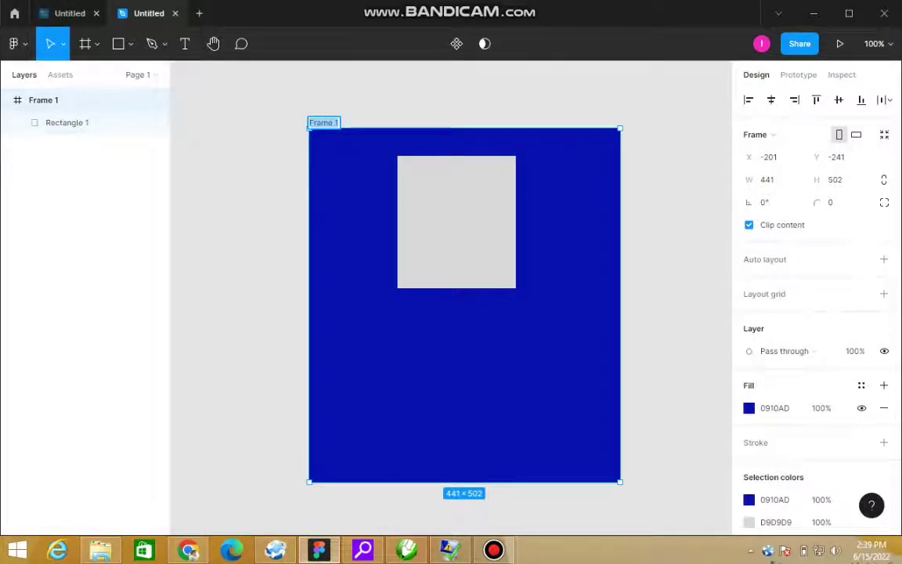
Step: Name the card frame PROFILE CARD
{"action": "type", "text": "PROFILE CARD"}
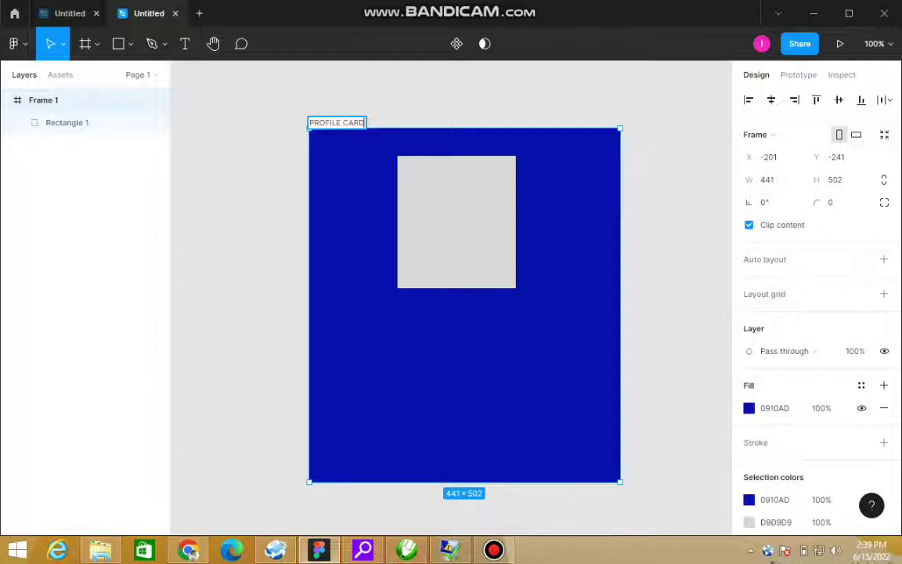
{"action": "key", "text": "Return"}
{"action": "key", "text": "Escape"}
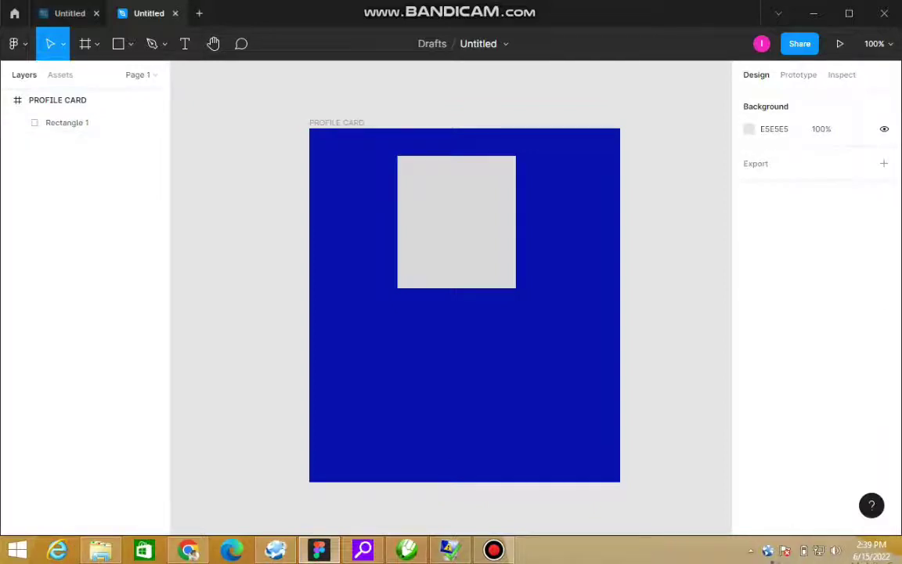
Step: Retitle the file from Untitled to TUTORIAL PROFILE CARDS
{"action": "double_click", "coordinate": [465, 43]}
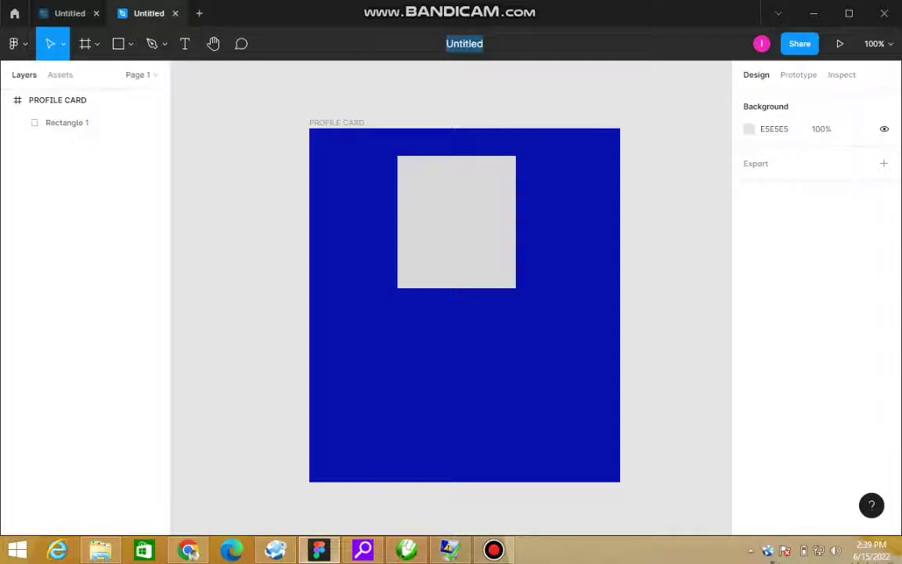
{"action": "left_click", "coordinate": [452, 44]}
{"action": "left_click_drag", "start_coordinate": [484, 44], "coordinate": [445, 44]}
{"action": "left_click", "coordinate": [476, 44]}
{"action": "left_click", "coordinate": [484, 44]}
{"action": "key", "text": "BackSpace"}
{"action": "key", "text": "BackSpace"}
{"action": "key", "text": "BackSpace"}
{"action": "key", "text": "BackSpace"}
{"action": "key", "text": "BackSpace"}
{"action": "key", "text": "BackSpace"}
{"action": "key", "text": "BackSpace"}
{"action": "key", "text": "BackSpace"}
{"action": "type", "text": "TUTORIAL PROFILE CARDS"}
{"action": "key", "text": "Return"}
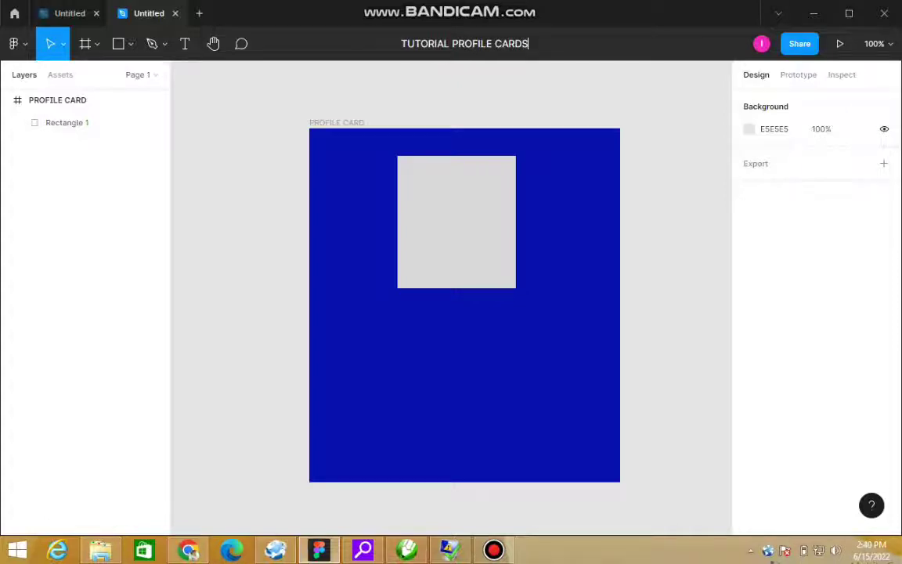
{"action": "left_click", "coordinate": [456, 222]}
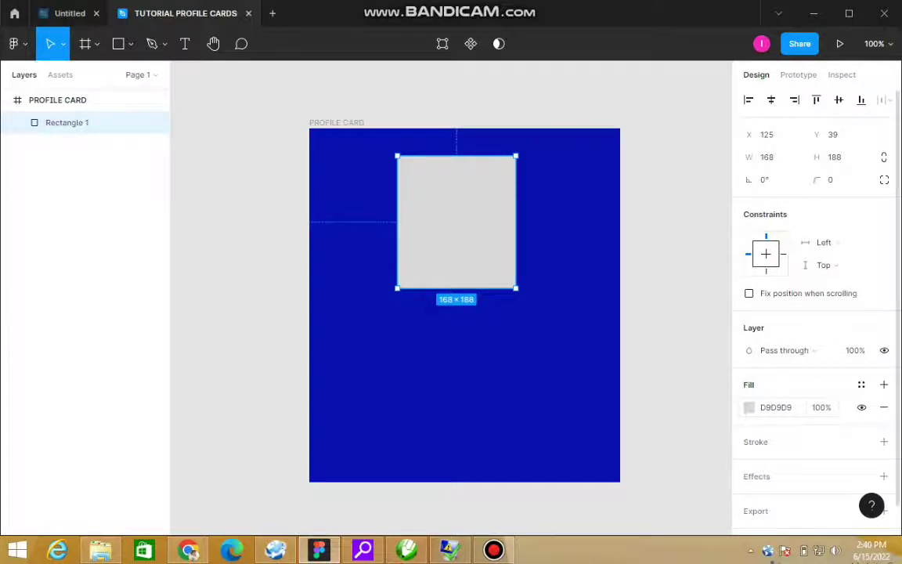
Step: Set the photo rectangle's fill to white FFFFFF
{"action": "left_click", "coordinate": [748, 407]}
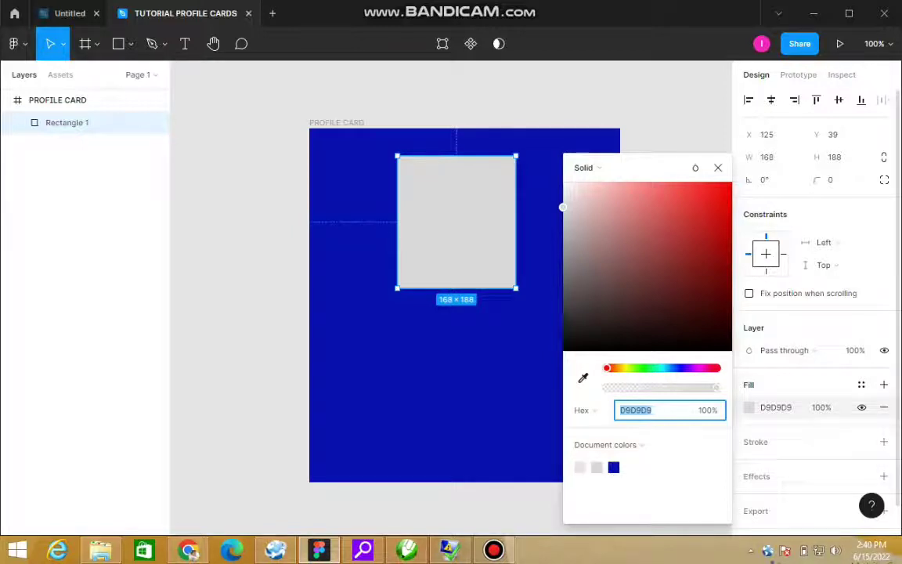
{"action": "type", "text": "FFFFFF"}
{"action": "key", "text": "Return"}
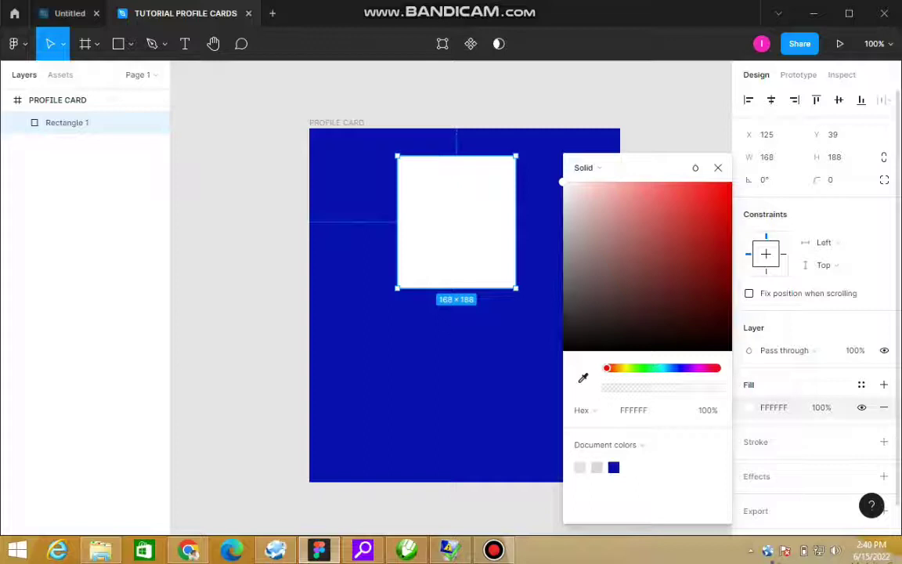
{"action": "key", "text": "Escape"}
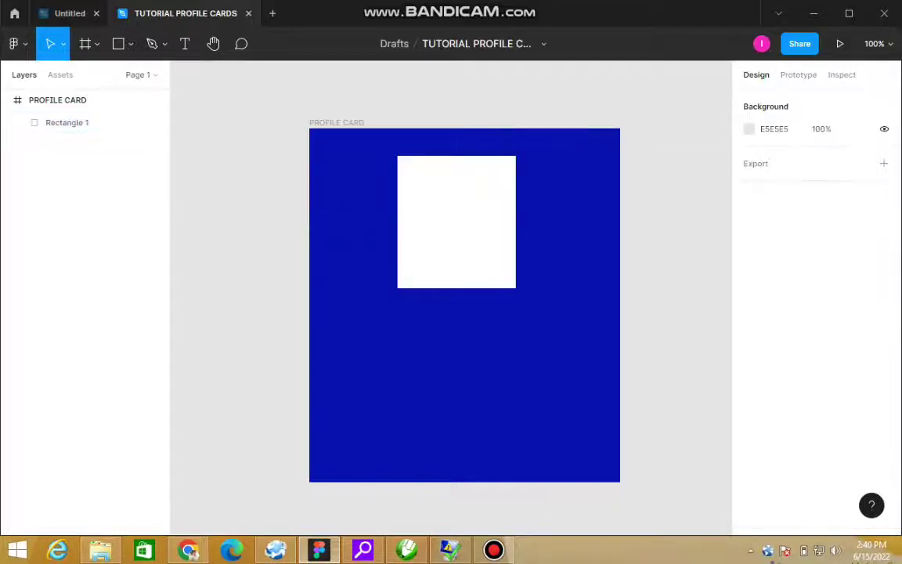
Step: Try peach and orange fills on the rectangle, then undo back to white
{"action": "left_click", "coordinate": [66, 122]}
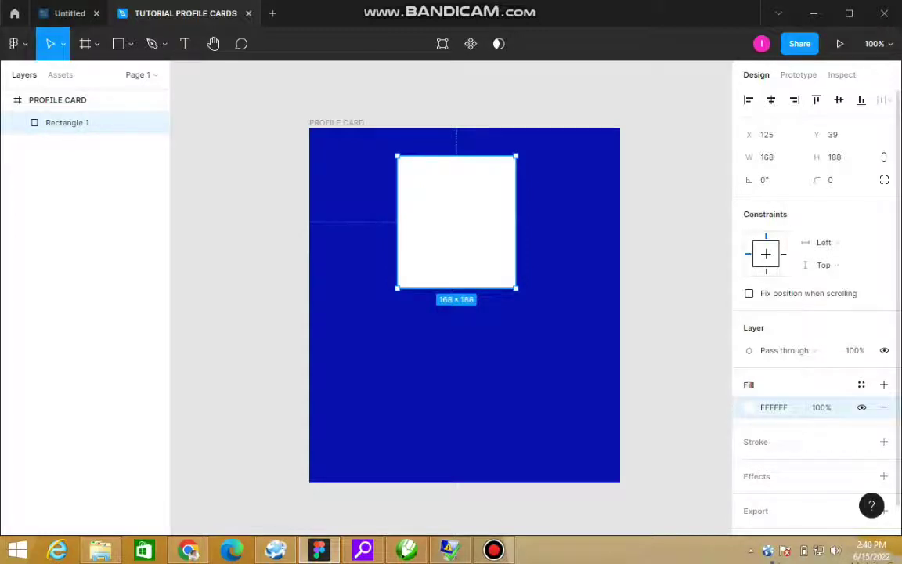
{"action": "left_click", "coordinate": [749, 407]}
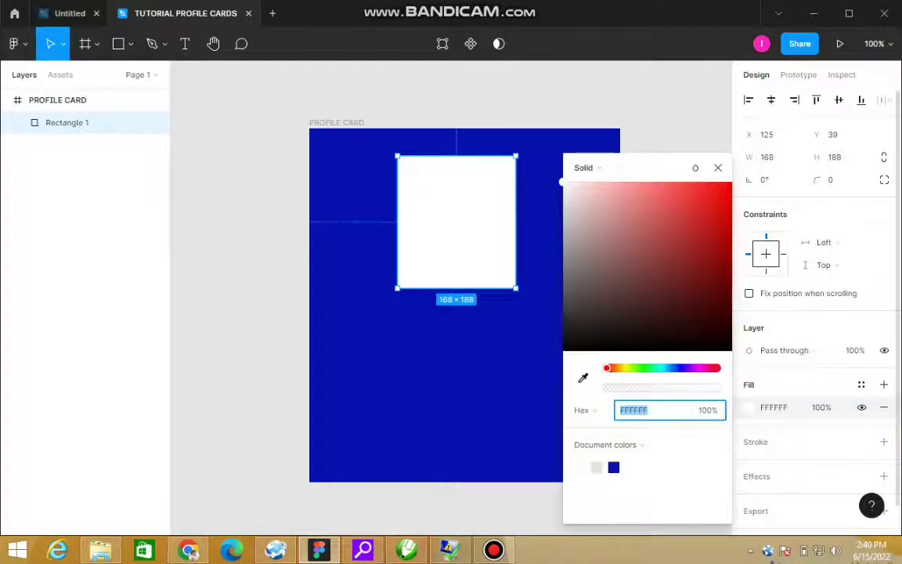
{"action": "left_click", "coordinate": [616, 368]}
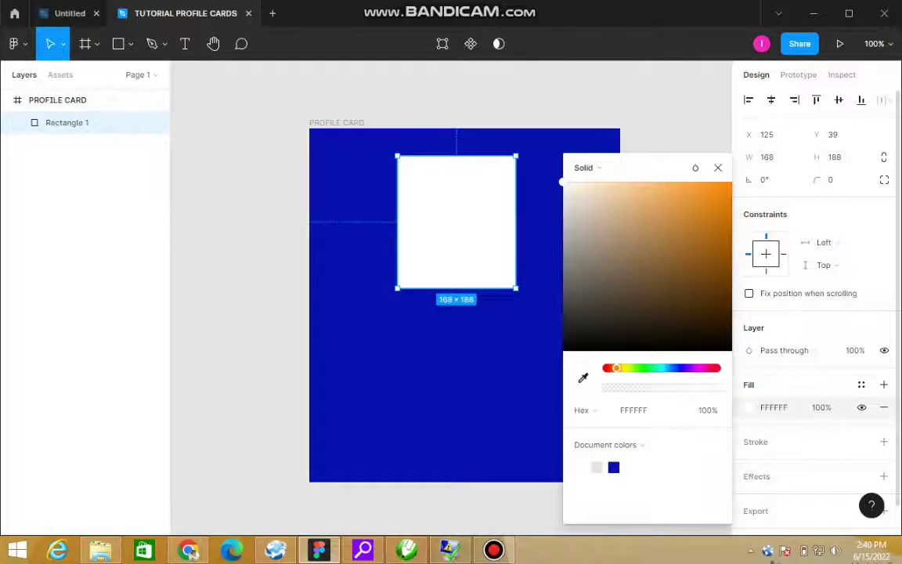
{"action": "left_click", "coordinate": [625, 182]}
{"action": "left_click", "coordinate": [641, 182]}
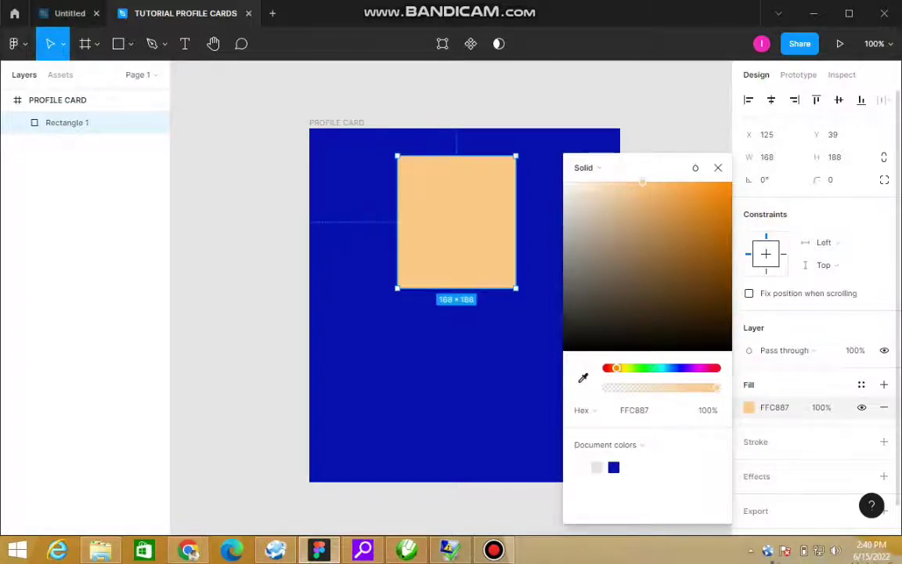
{"action": "left_click_drag", "start_coordinate": [642, 182], "coordinate": [661, 181]}
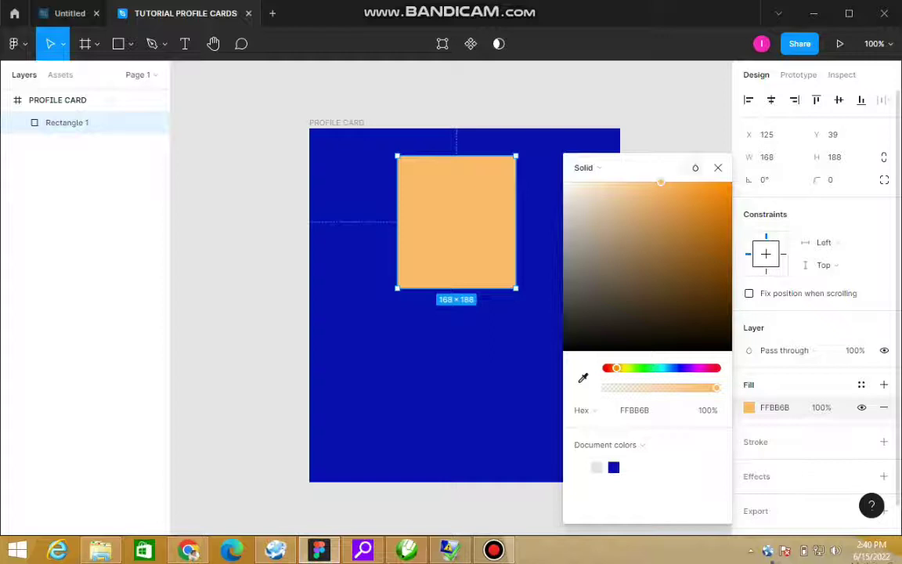
{"action": "left_click", "coordinate": [718, 167]}
{"action": "key", "text": "ctrl+z"}
{"action": "key", "text": "ctrl+z"}
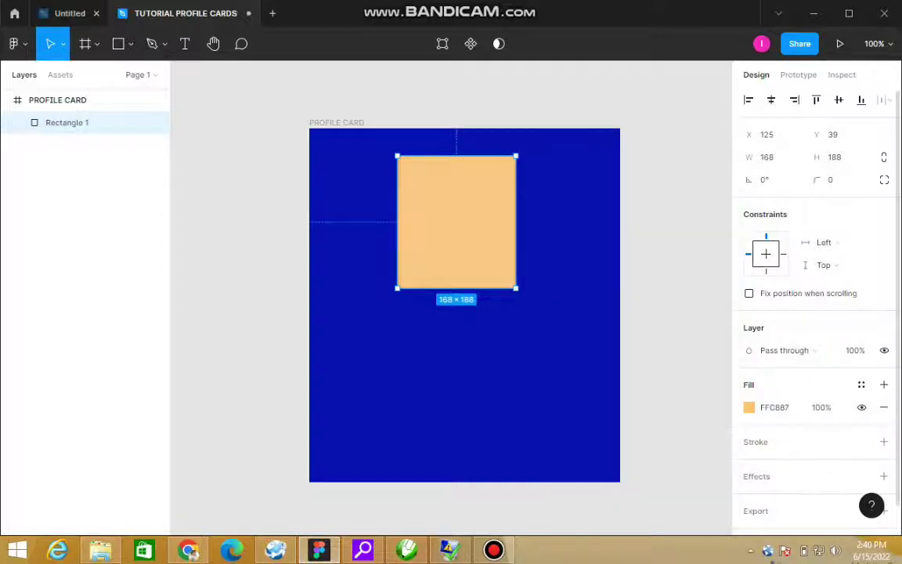
{"action": "key", "text": "ctrl+z"}
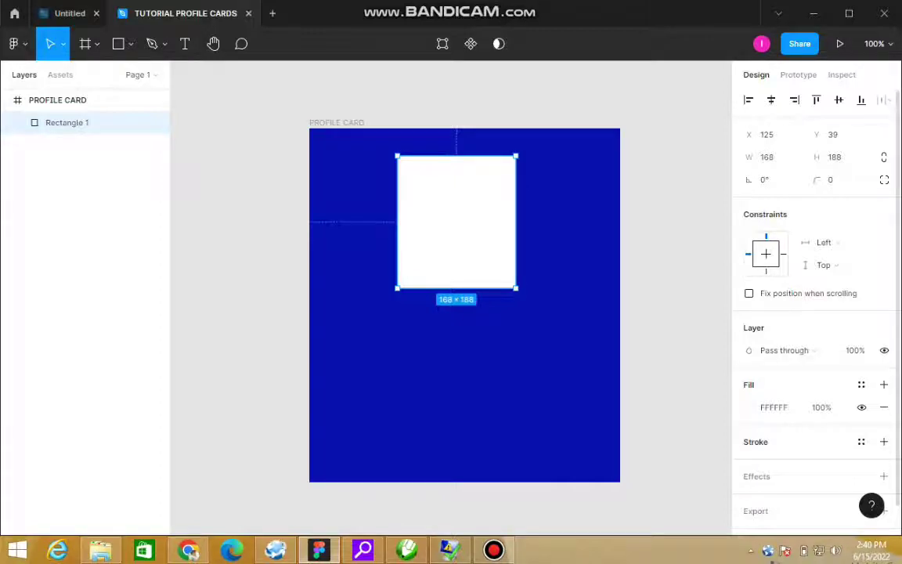
Step: Add a yellow FBC743 border to the photo rectangle
{"action": "left_click", "coordinate": [883, 441]}
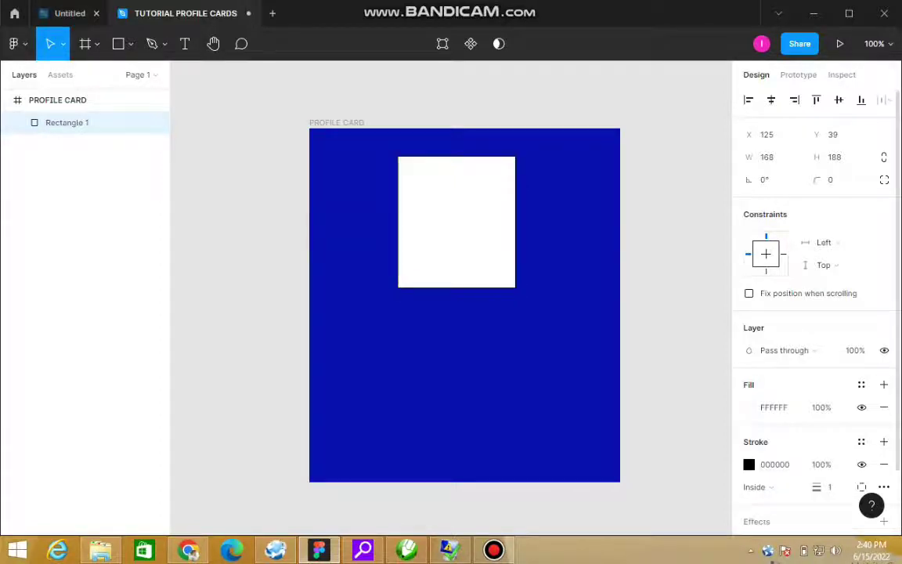
{"action": "left_click", "coordinate": [748, 464]}
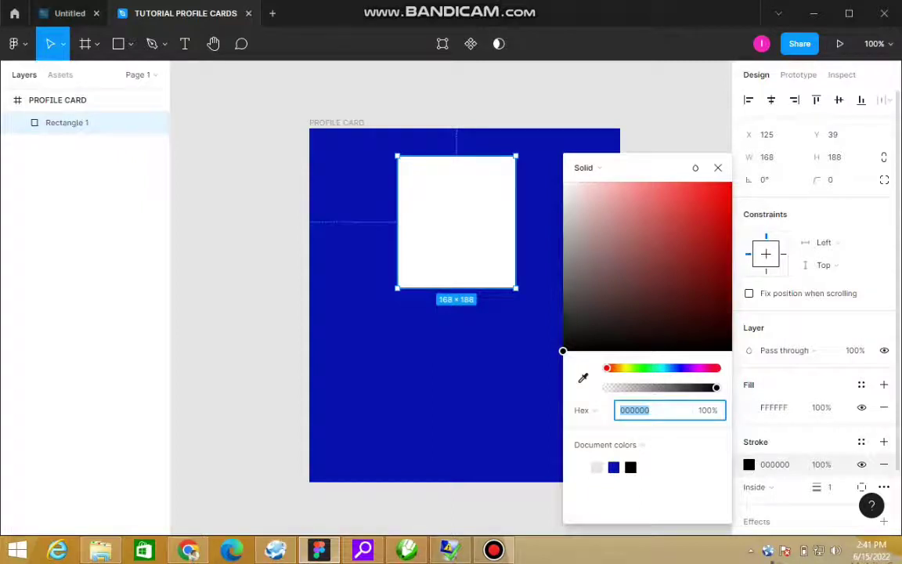
{"action": "left_click", "coordinate": [619, 367]}
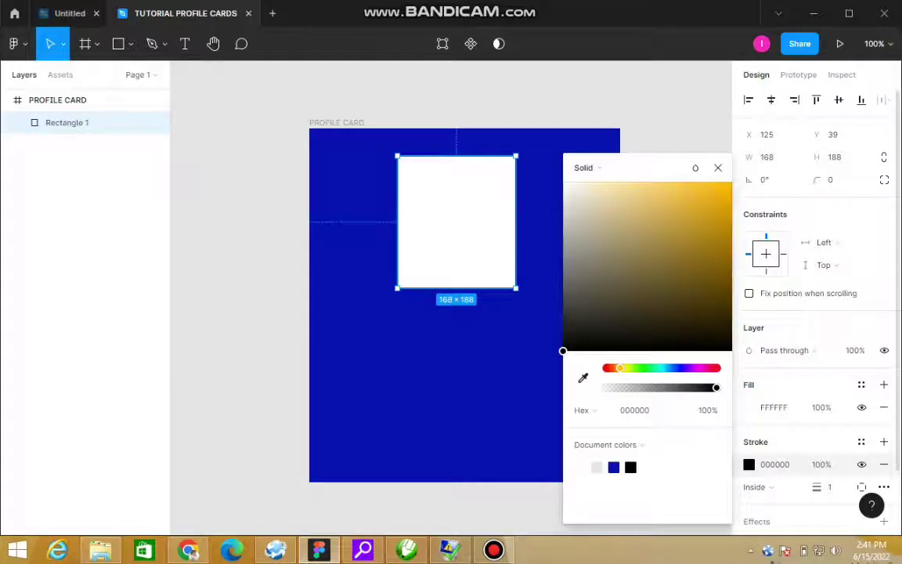
{"action": "left_click", "coordinate": [670, 183]}
{"action": "left_click", "coordinate": [686, 184]}
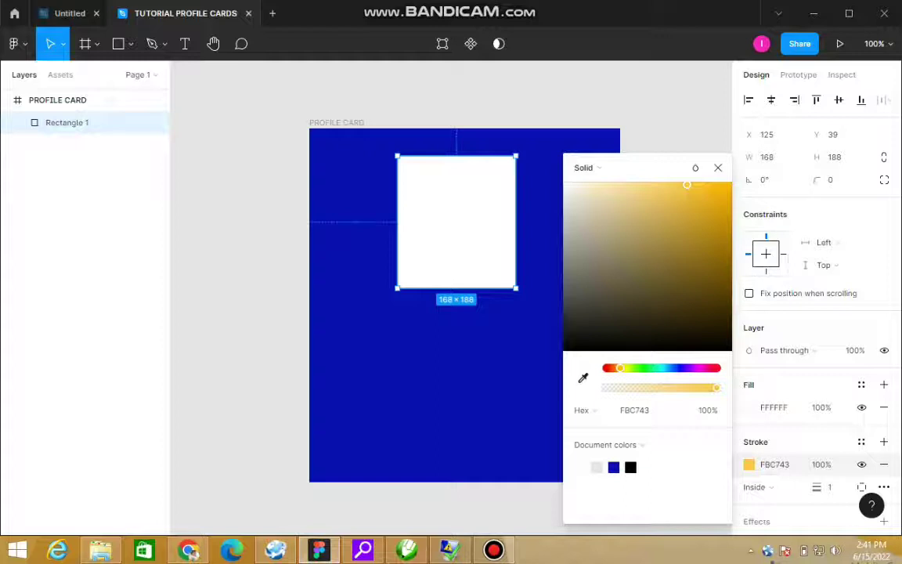
{"action": "key", "text": "Escape"}
{"action": "key", "text": "Escape"}
Step: Set the rectangle's border thickness to 5
{"action": "left_click", "coordinate": [94, 122]}
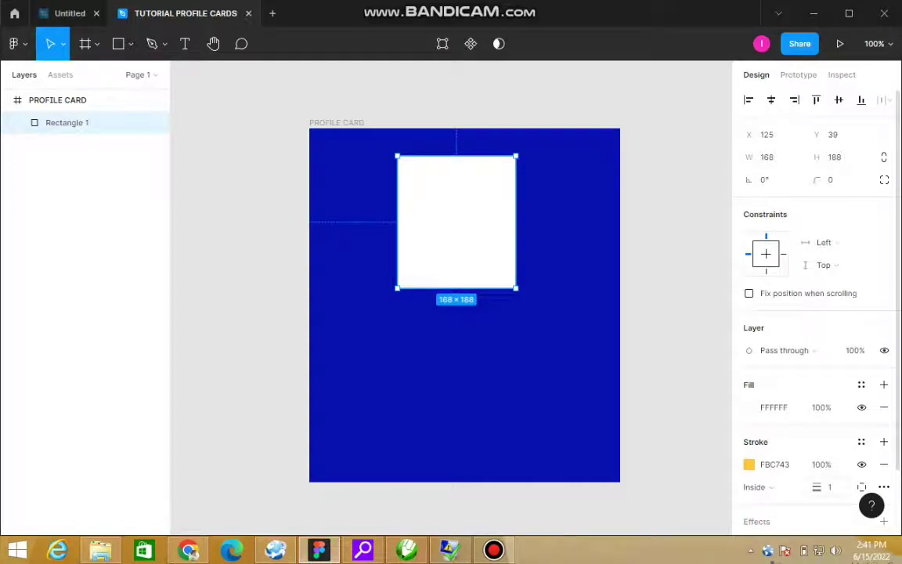
{"action": "left_click", "coordinate": [830, 487]}
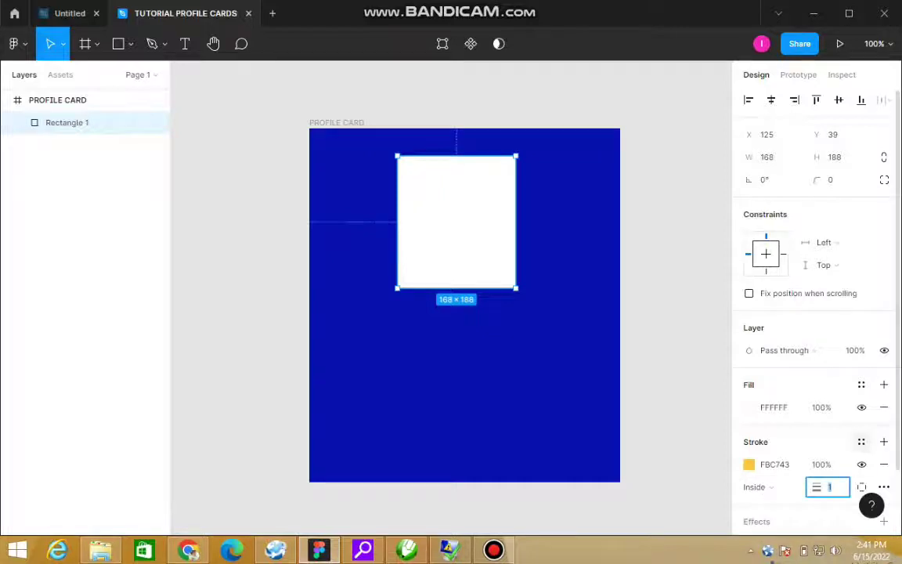
{"action": "type", "text": "5"}
{"action": "key", "text": "Return"}
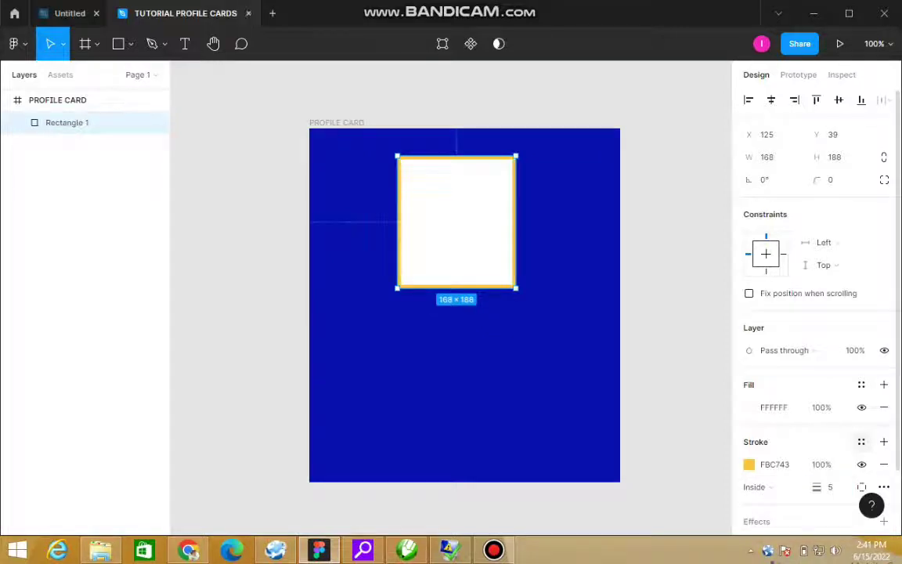
{"action": "key", "text": "Escape"}
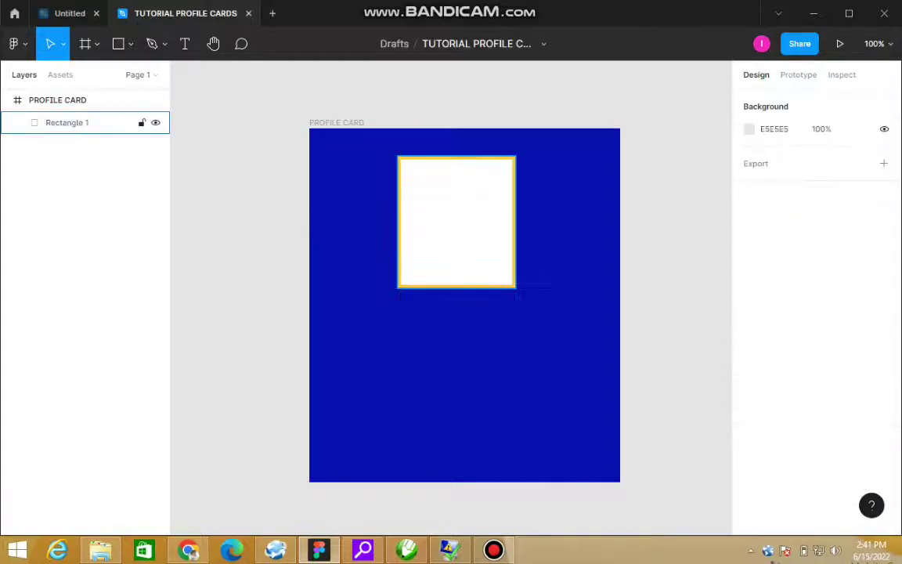
Step: Round the photo rectangle's corners to radius 24 and zoom in on the photo box
{"action": "left_click", "coordinate": [67, 122]}
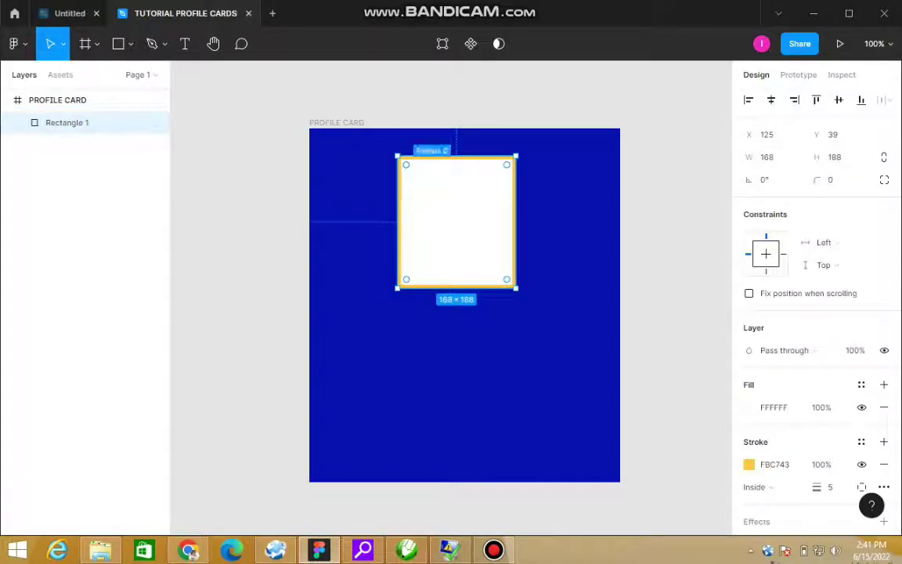
{"action": "key", "text": "Escape"}
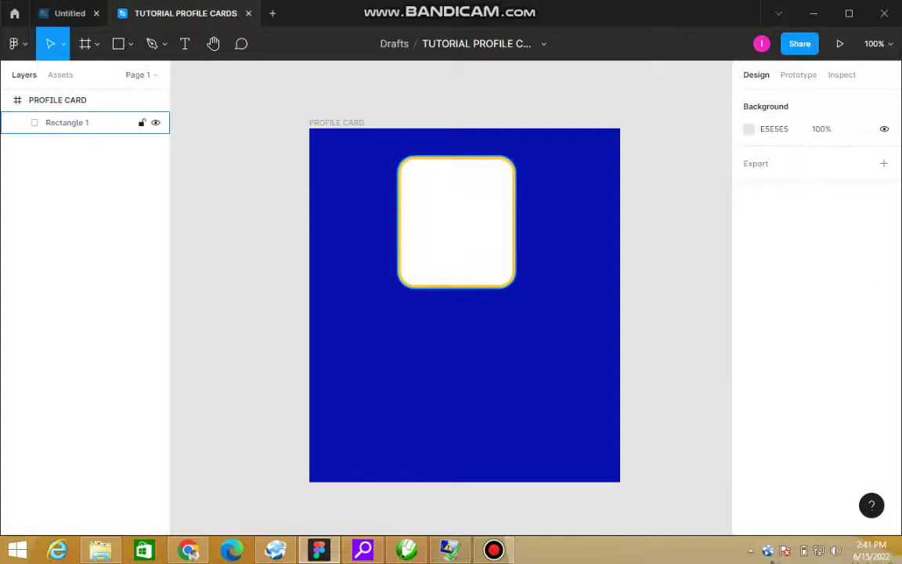
{"action": "left_click", "coordinate": [67, 123]}
{"action": "key", "text": "Escape"}
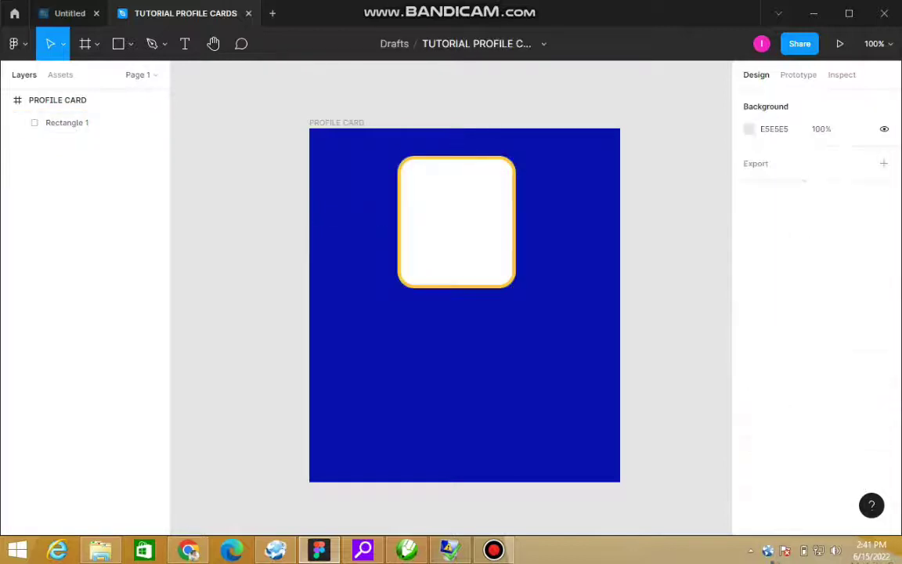
{"action": "left_click_drag", "start_coordinate": [296, 125], "coordinate": [624, 312]}
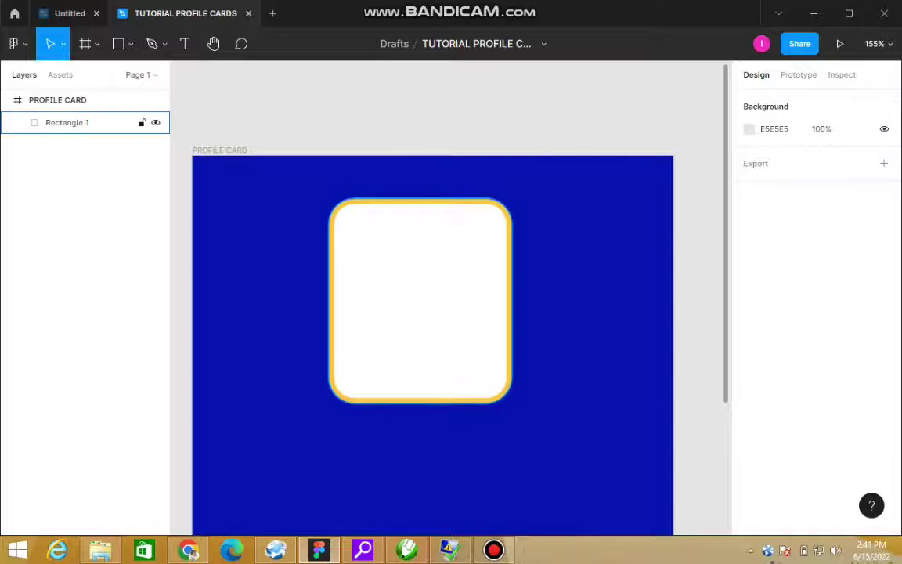
{"action": "left_click", "coordinate": [68, 122]}
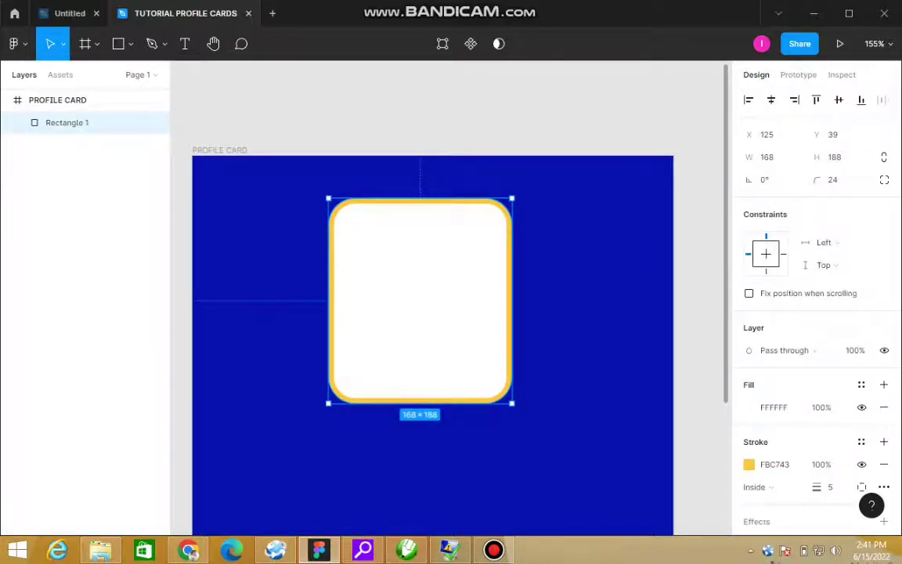
{"action": "key", "text": "Escape"}
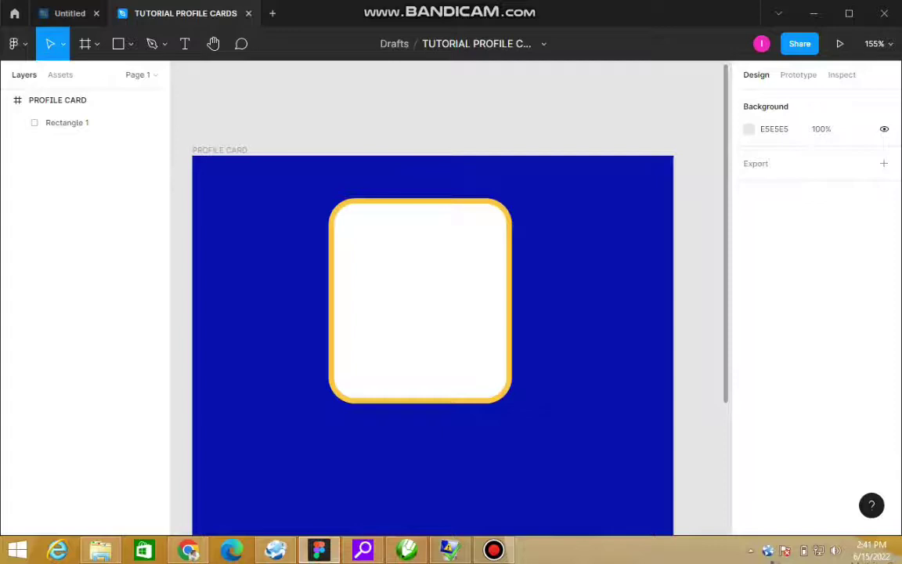
{"action": "scroll", "coordinate": [432, 298], "scroll_direction": "down", "scroll_amount": 5}
{"action": "scroll", "coordinate": [432, 297], "scroll_direction": "up", "scroll_amount": 2}
{"action": "scroll", "coordinate": [432, 297], "scroll_direction": "up", "scroll_amount": 1}
{"action": "scroll", "coordinate": [433, 297], "scroll_direction": "down", "scroll_amount": 2}
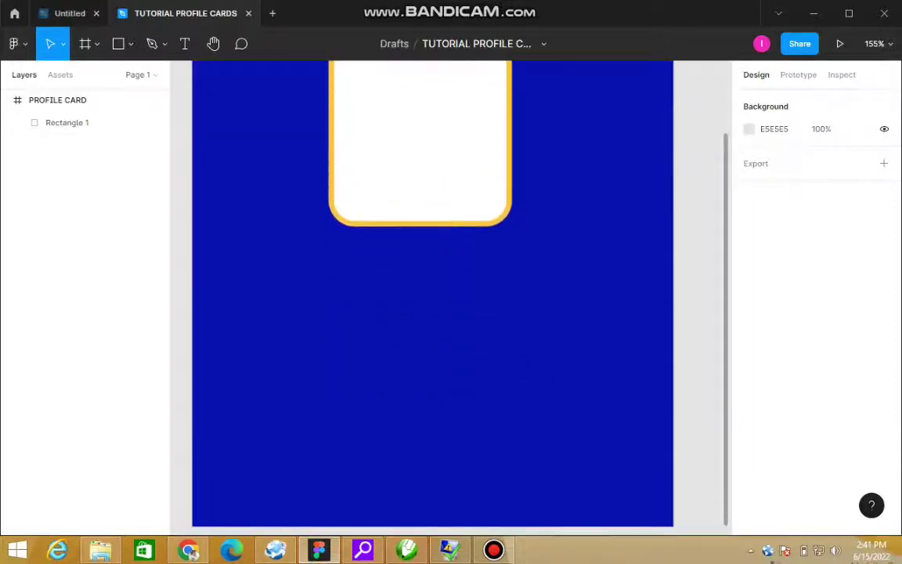
{"action": "scroll", "coordinate": [432, 297], "scroll_direction": "up", "scroll_amount": 1}
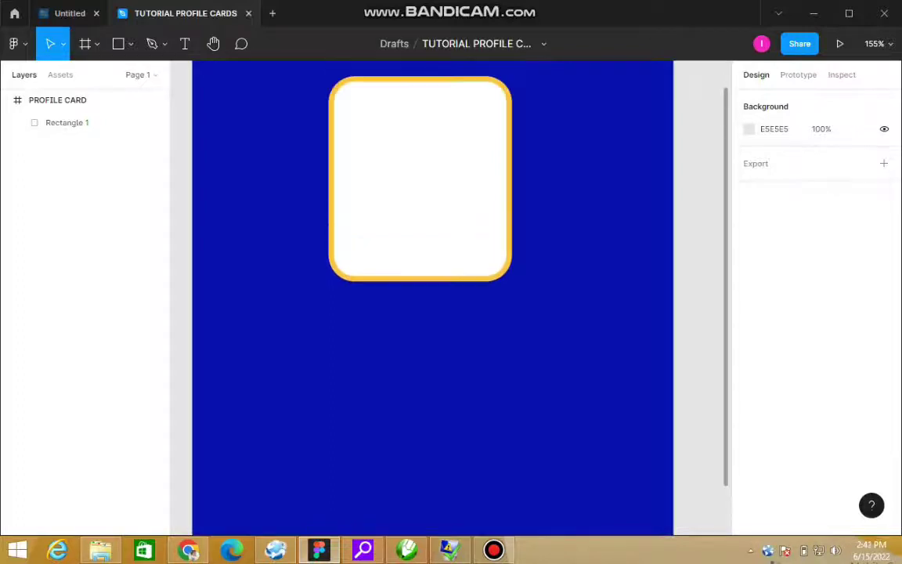
{"action": "key", "text": "shift+0"}
{"action": "key", "text": "ctrl+minus"}
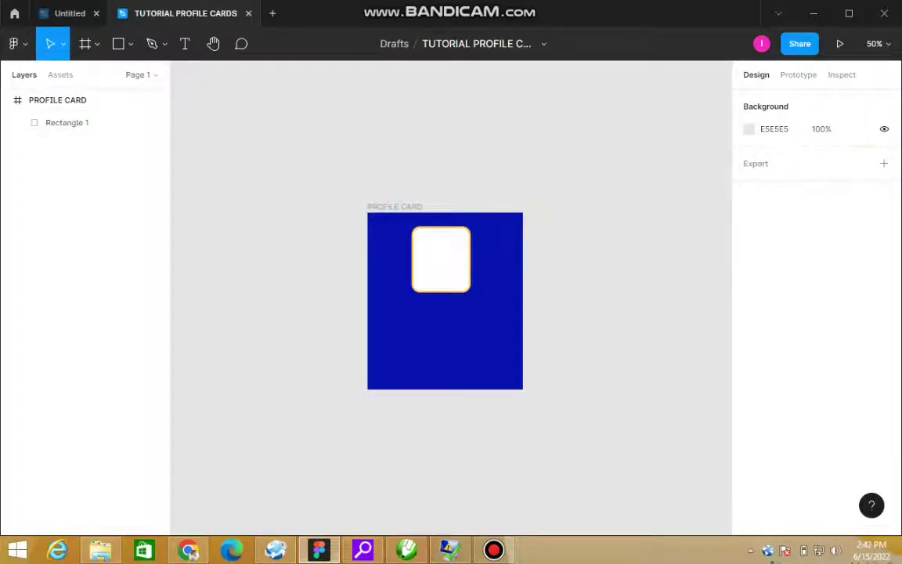
{"action": "left_click_drag", "start_coordinate": [293, 151], "coordinate": [523, 368]}
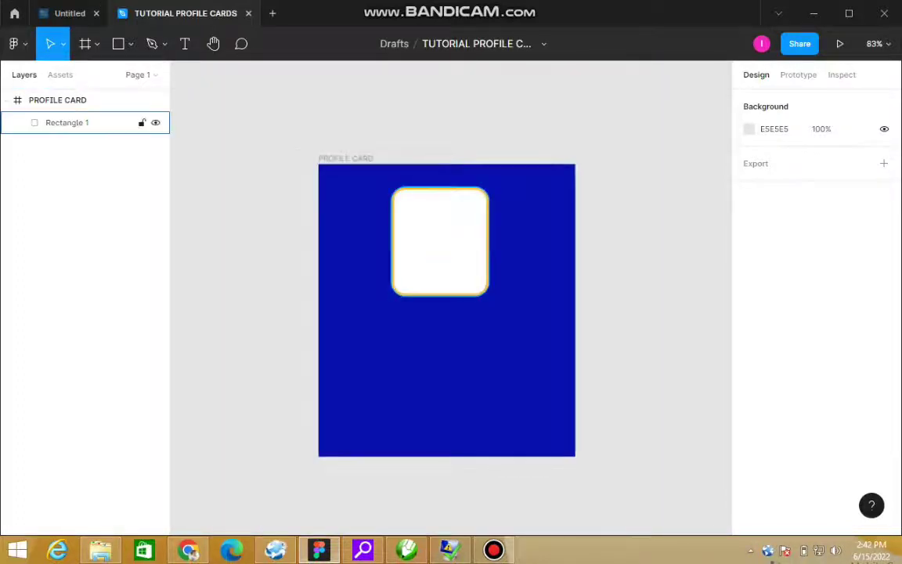
Step: Add a text layer with the cardholder's name and move it into the card below the photo
{"action": "key", "text": "t"}
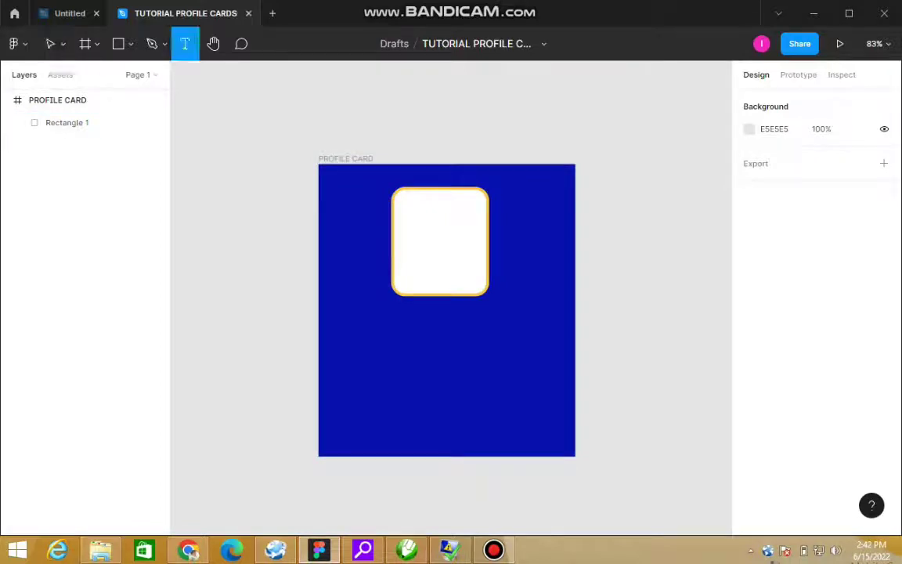
{"action": "left_click", "coordinate": [210, 314]}
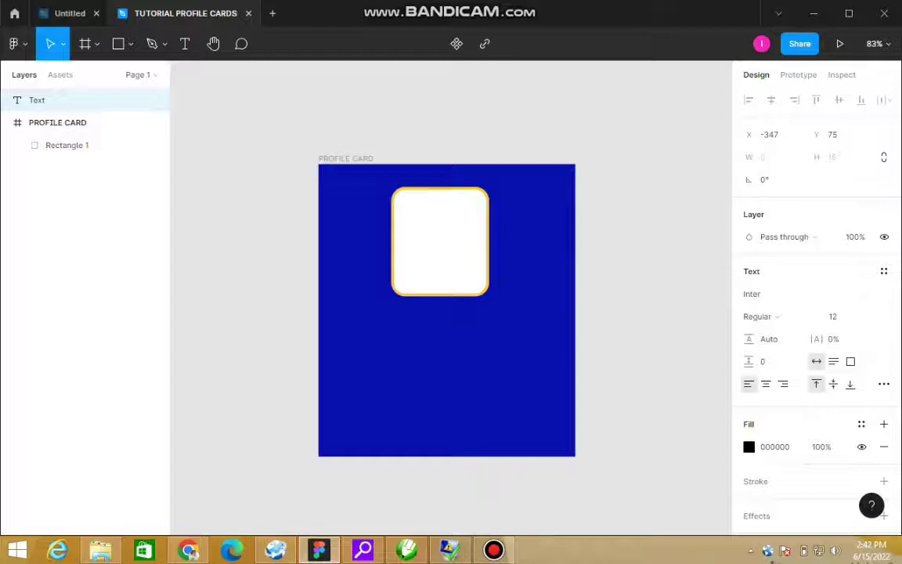
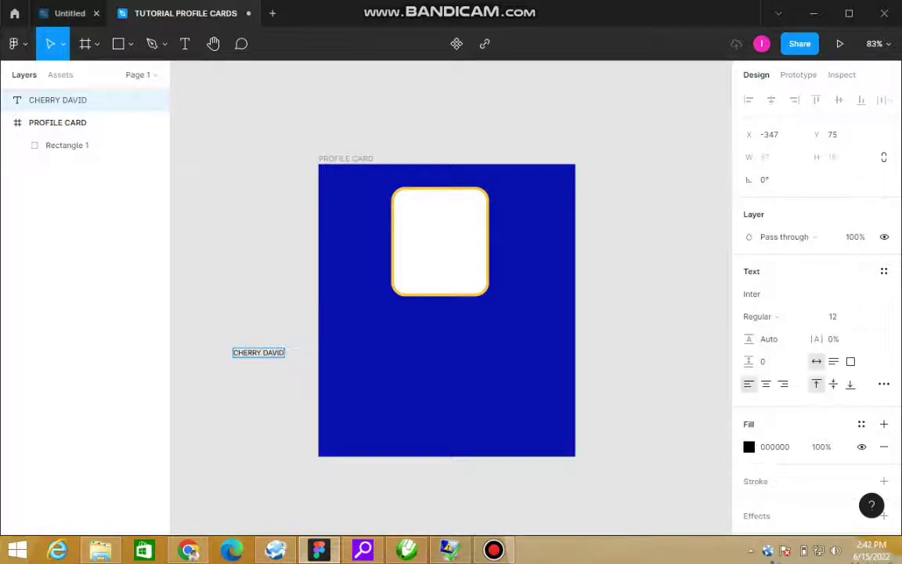
{"action": "key", "text": "Escape"}
{"action": "left_click_drag", "start_coordinate": [258, 353], "coordinate": [436, 311]}
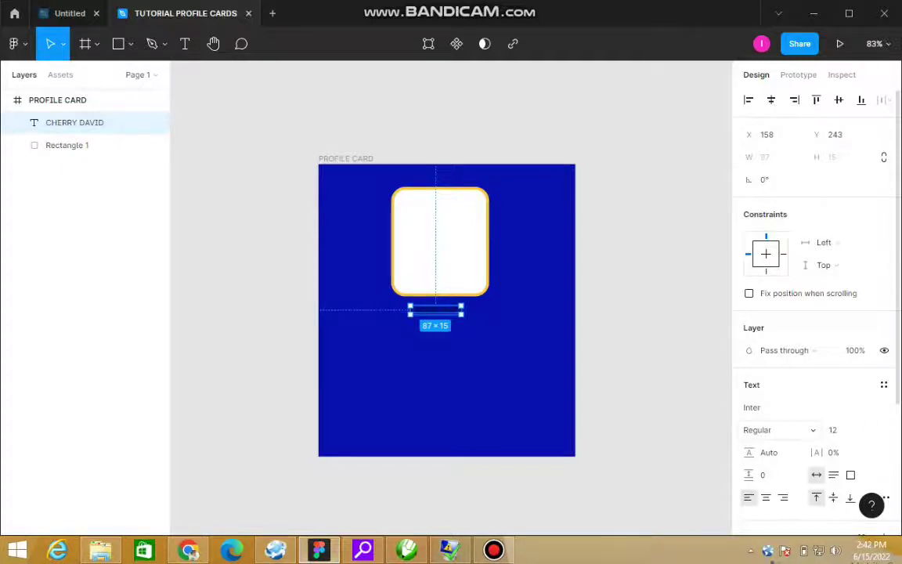
Step: Make the name text Inter Black weight at size 18
{"action": "left_click", "coordinate": [779, 430]}
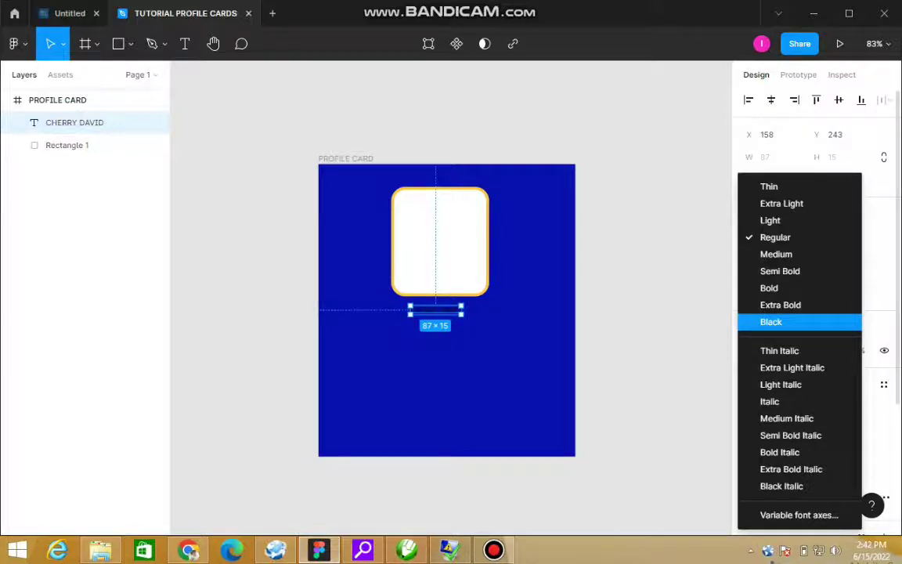
{"action": "key", "text": "Return"}
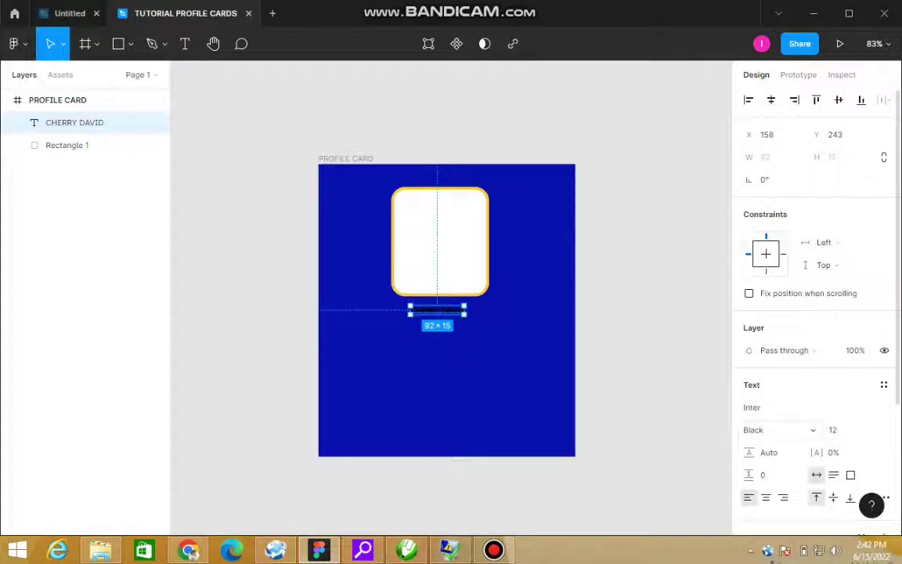
{"action": "left_click", "coordinate": [838, 430]}
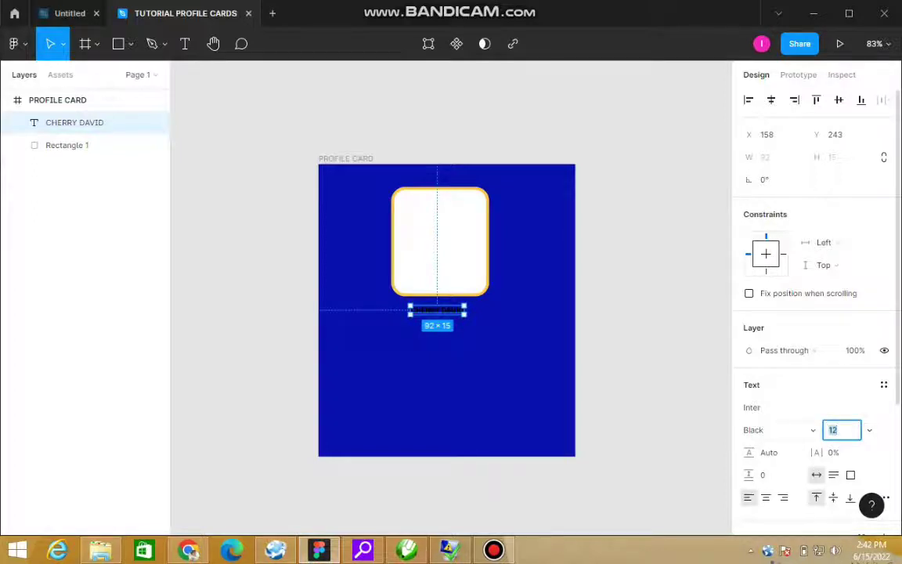
{"action": "type", "text": "14"}
{"action": "key", "text": "BackSpace"}
{"action": "type", "text": "8"}
{"action": "key", "text": "Return"}
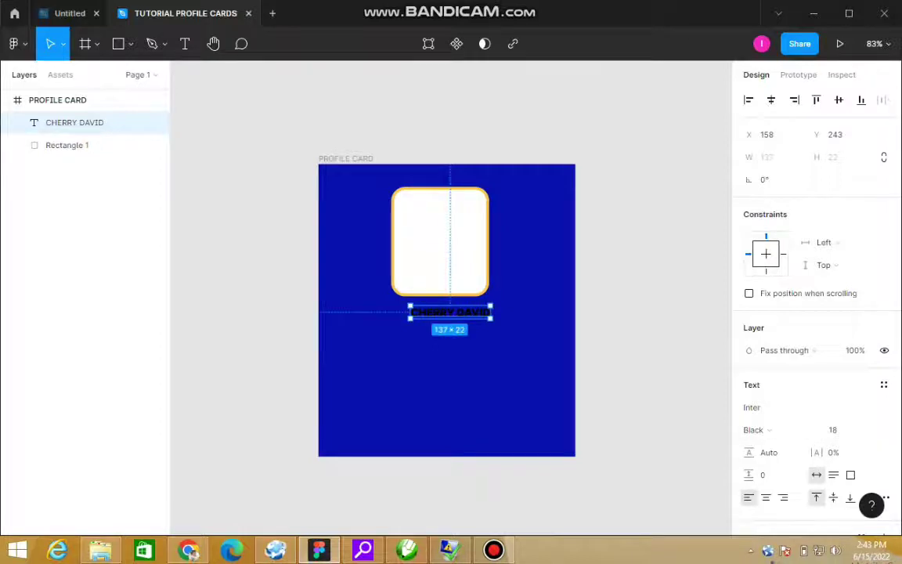
Step: Centre the name and photo box on the card, with the name nudged just beneath the photo
{"action": "left_click_drag", "start_coordinate": [449, 311], "coordinate": [438, 317]}
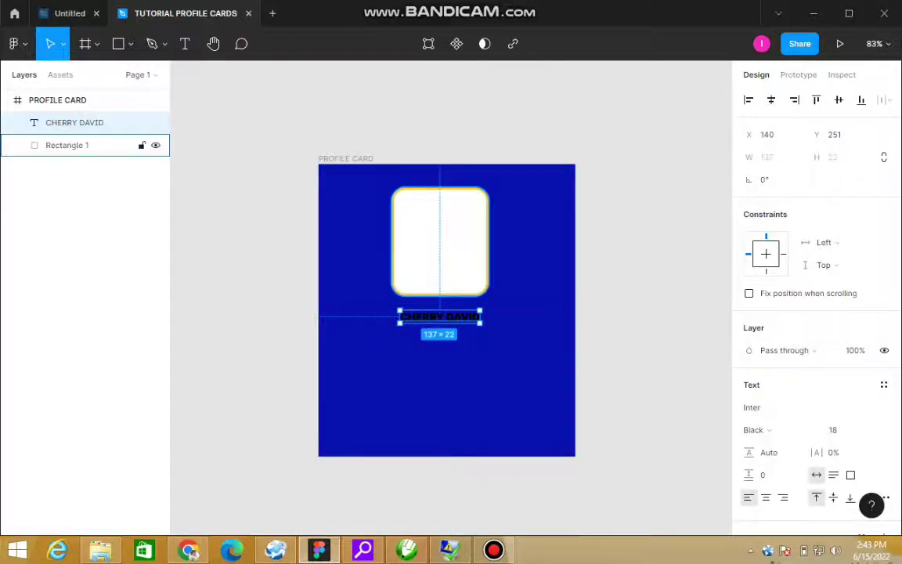
{"action": "left_click", "coordinate": [67, 145]}
{"action": "mouse_move", "coordinate": [438, 241]}
{"action": "left_mouse_down"}
{"action": "mouse_move", "coordinate": [446, 244]}
{"action": "mouse_move", "coordinate": [446, 234]}
{"action": "mouse_move", "coordinate": [440, 254]}
{"action": "left_mouse_up"}
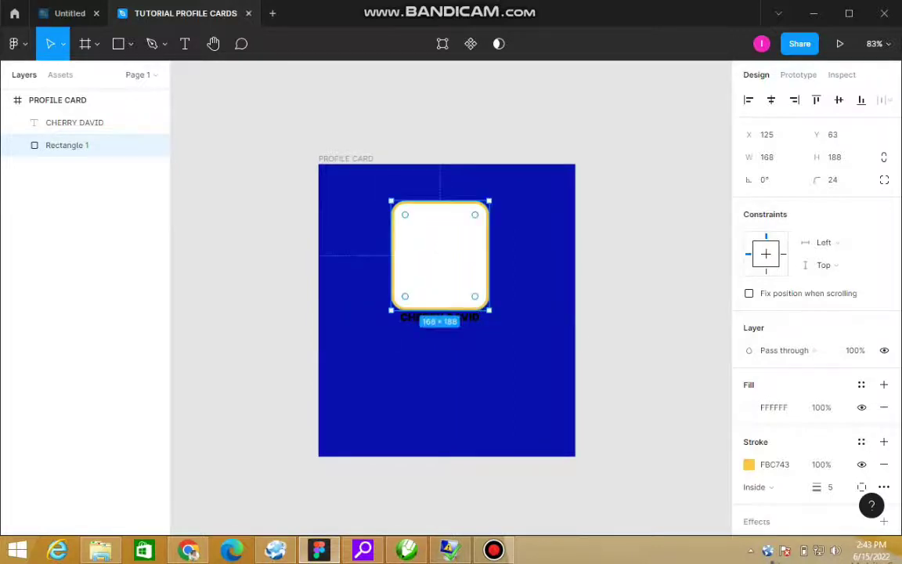
{"action": "left_click", "coordinate": [74, 122]}
{"action": "key", "text": "Down"}
{"action": "key", "text": "Down"}
{"action": "key", "text": "Down"}
{"action": "key", "text": "Down"}
{"action": "key", "text": "Down"}
{"action": "key", "text": "Down"}
{"action": "key", "text": "Down"}
{"action": "key", "text": "Down"}
{"action": "key", "text": "Down"}
{"action": "key", "text": "Down"}
{"action": "key", "text": "Down"}
{"action": "key", "text": "Down"}
{"action": "key", "text": "Down"}
{"action": "key", "text": "Down"}
{"action": "key", "text": "Down"}
{"action": "key", "text": "Down"}
{"action": "key", "text": "Down"}
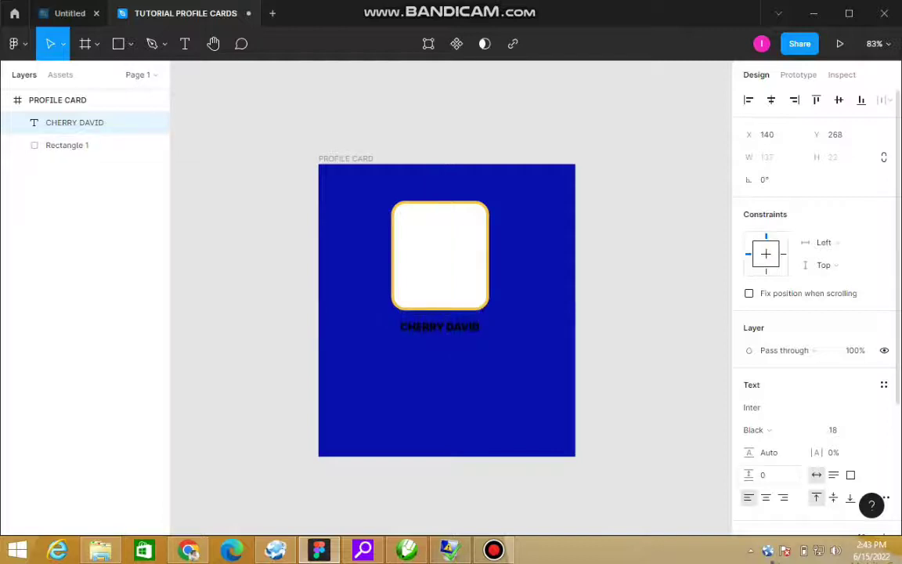
{"action": "scroll", "coordinate": [814, 313], "scroll_direction": "down", "scroll_amount": 3}
Step: Turn the name text white and duplicate it with Ctrl+D
{"action": "left_click", "coordinate": [748, 378]}
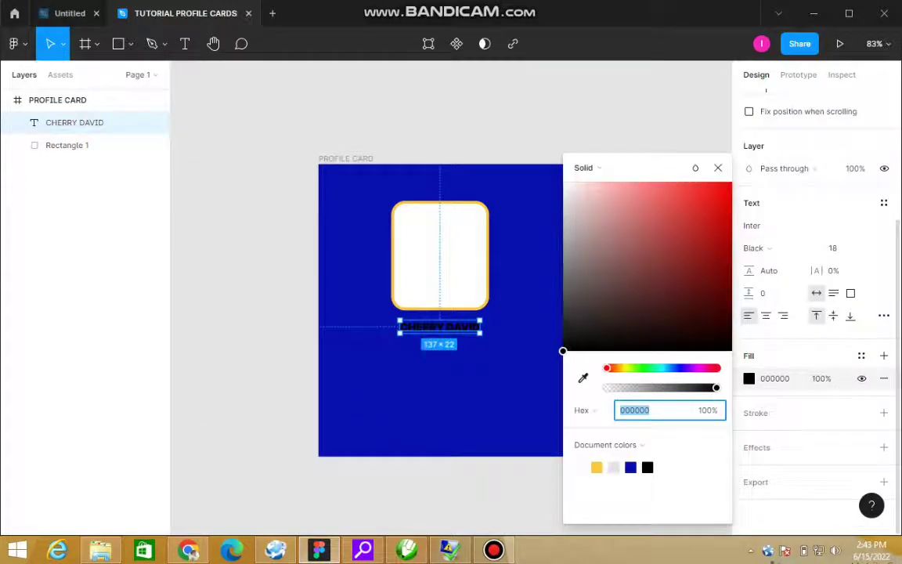
{"action": "left_click_drag", "start_coordinate": [583, 243], "coordinate": [562, 181]}
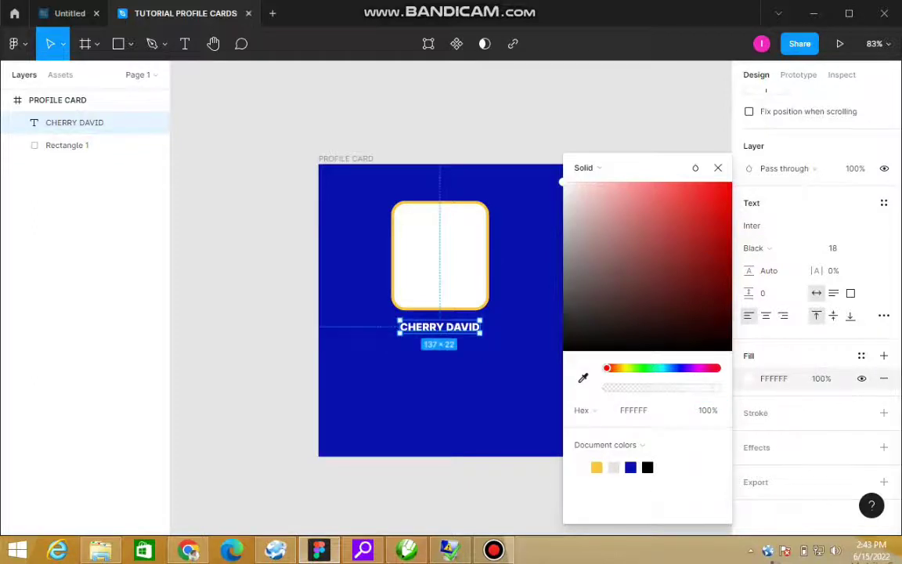
{"action": "key", "text": "Escape"}
{"action": "left_click", "coordinate": [75, 122]}
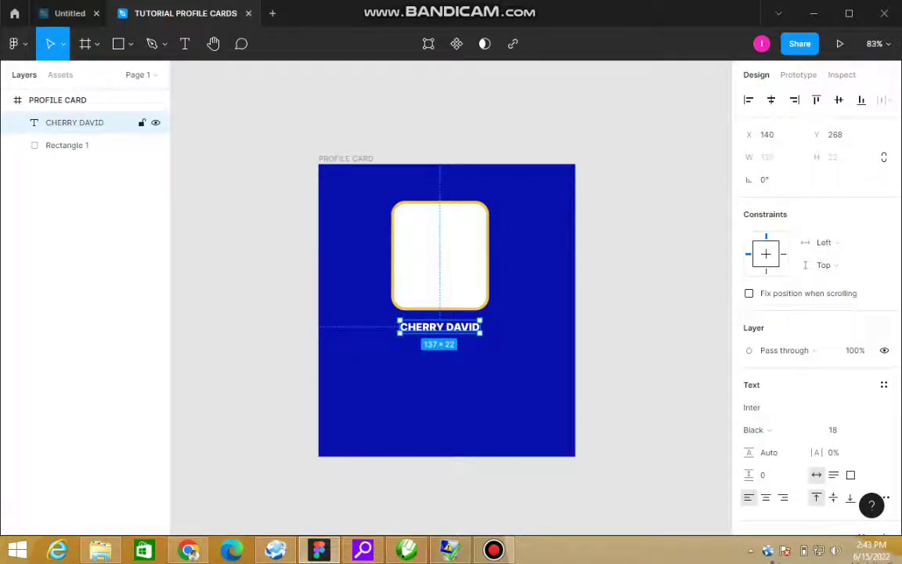
{"action": "key", "text": "ctrl+d"}
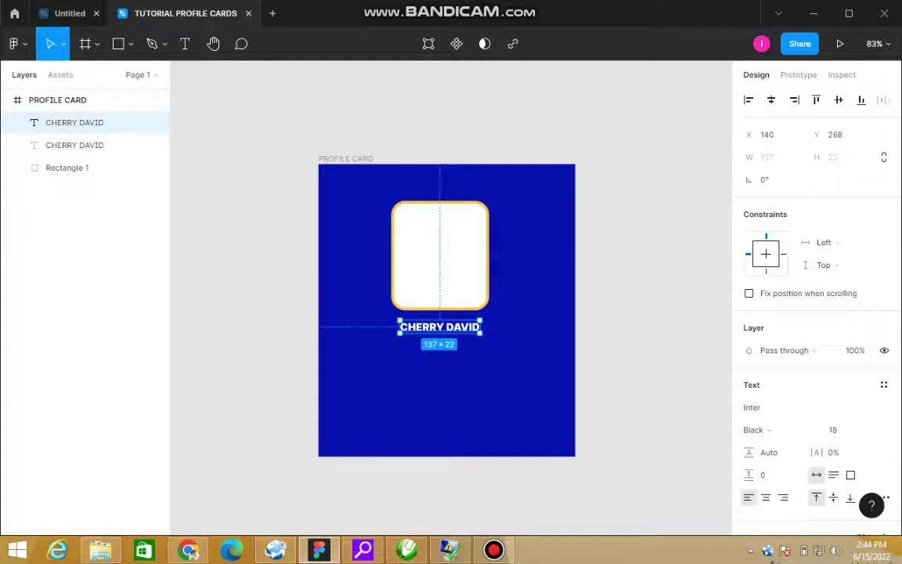
{"action": "left_click_drag", "start_coordinate": [439, 326], "coordinate": [439, 345]}
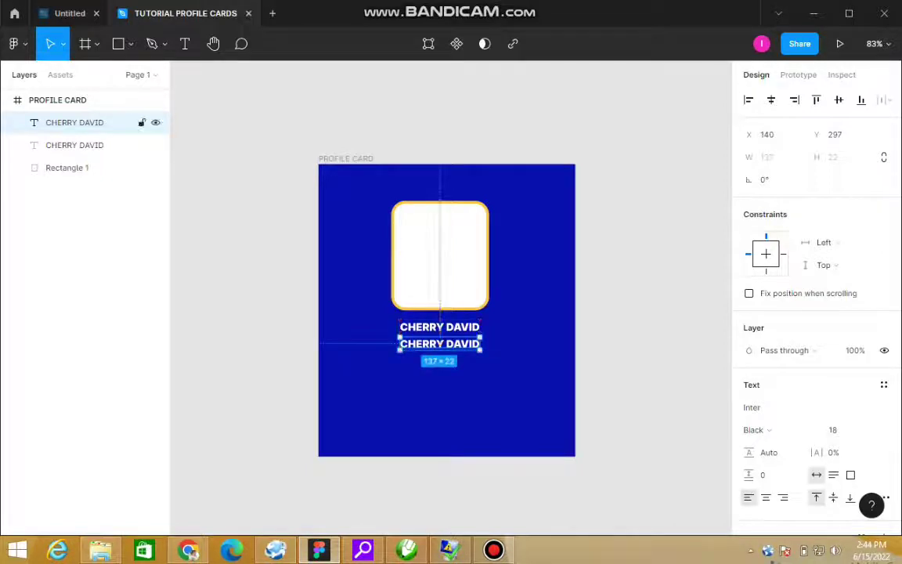
{"action": "left_click", "coordinate": [832, 429]}
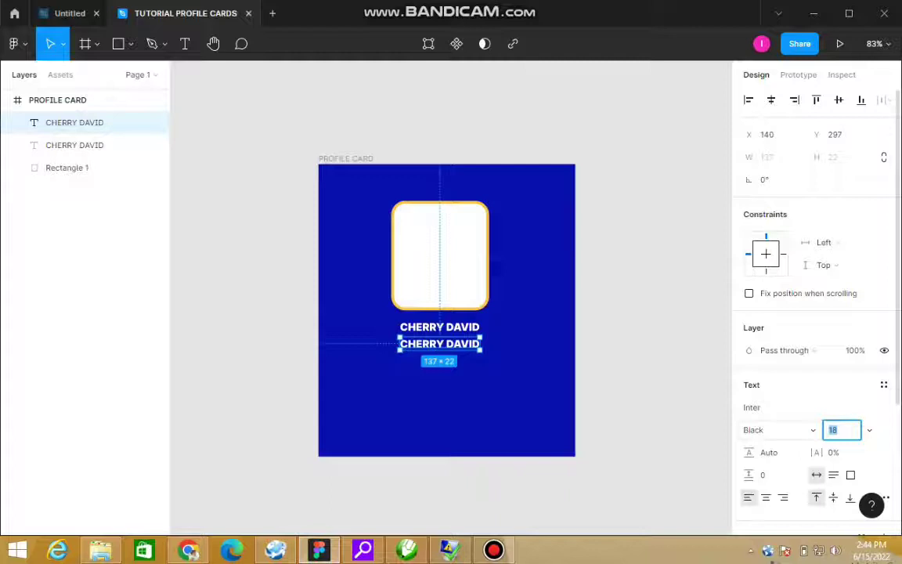
{"action": "type", "text": "12"}
{"action": "key", "text": "Return"}
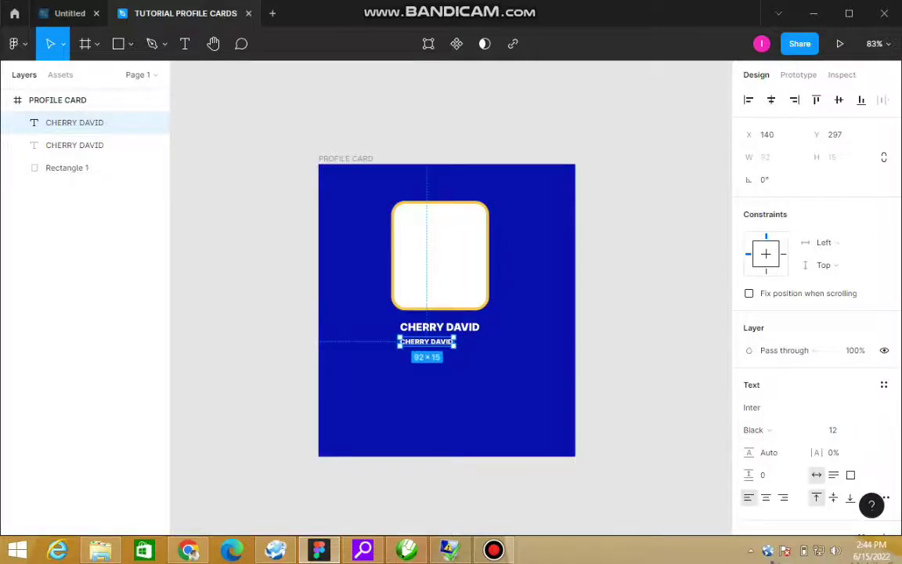
Step: Change the copy's text to GRAPHIC DESIGNER and centre it under the name
{"action": "left_click_drag", "start_coordinate": [427, 341], "coordinate": [440, 342]}
{"action": "key", "text": "Return"}
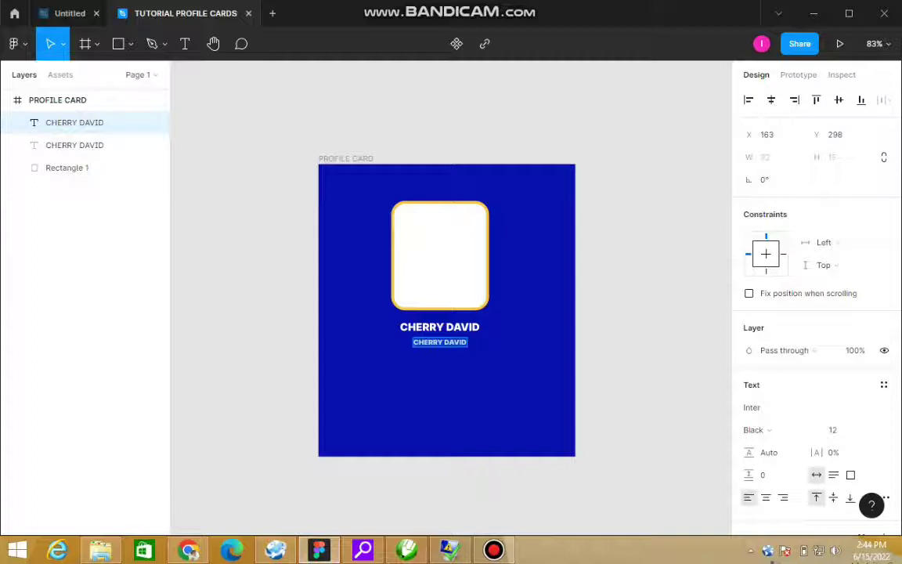
{"action": "type", "text": "GRA"}
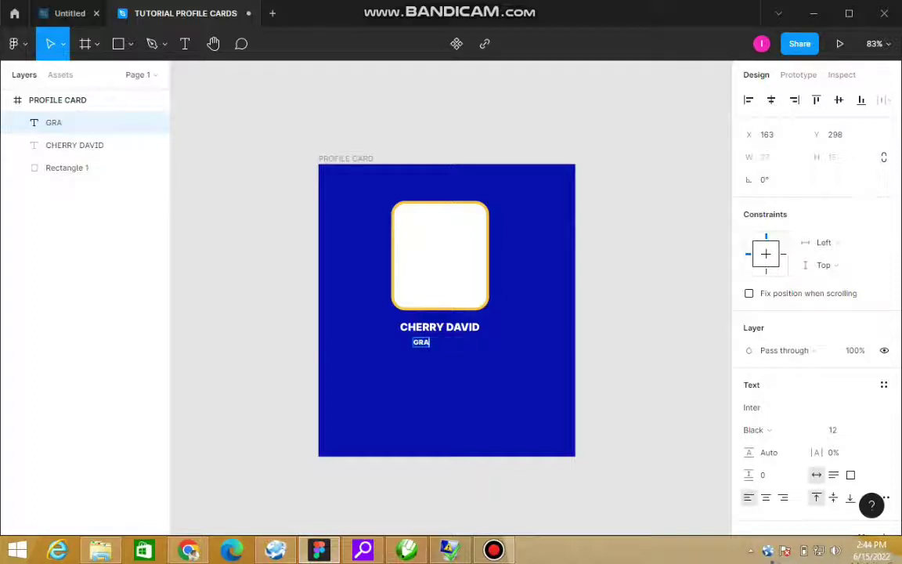
{"action": "type", "text": "PHIC DESIGNER"}
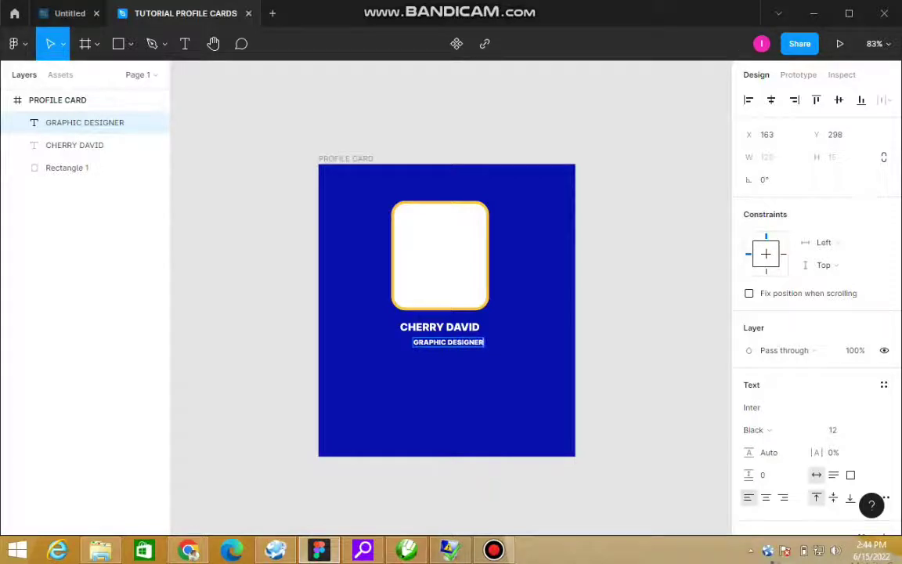
{"action": "key", "text": "Escape"}
{"action": "left_click_drag", "start_coordinate": [448, 342], "coordinate": [436, 343]}
{"action": "left_click_drag", "start_coordinate": [435, 342], "coordinate": [441, 342]}
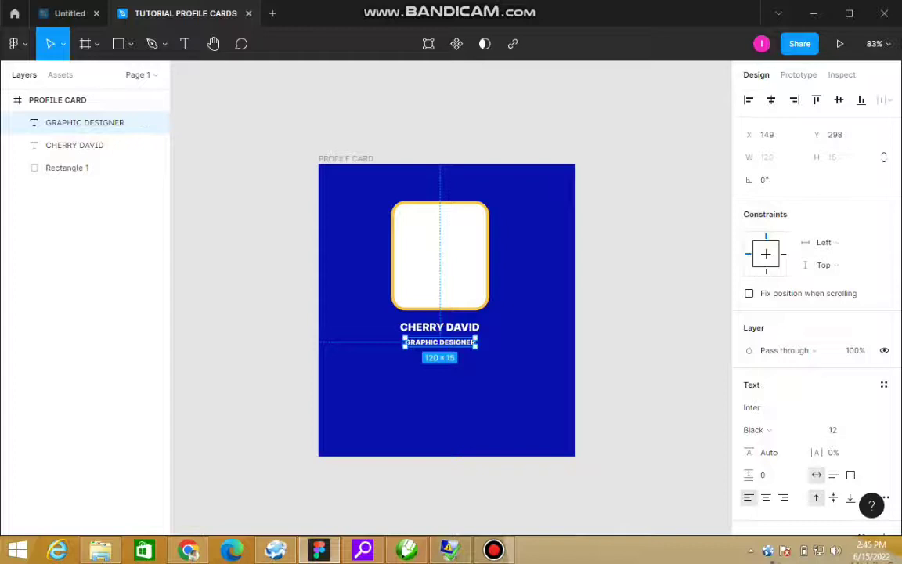
{"action": "key", "text": "Escape"}
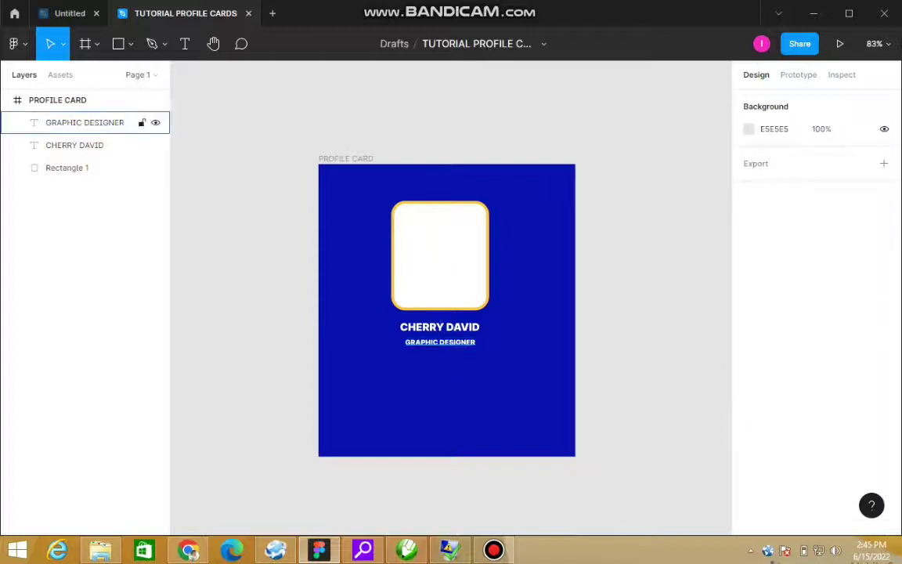
Step: Colour the GRAPHIC DESIGNER title yellow by pasting the yellow hex value
{"action": "left_click", "coordinate": [85, 123]}
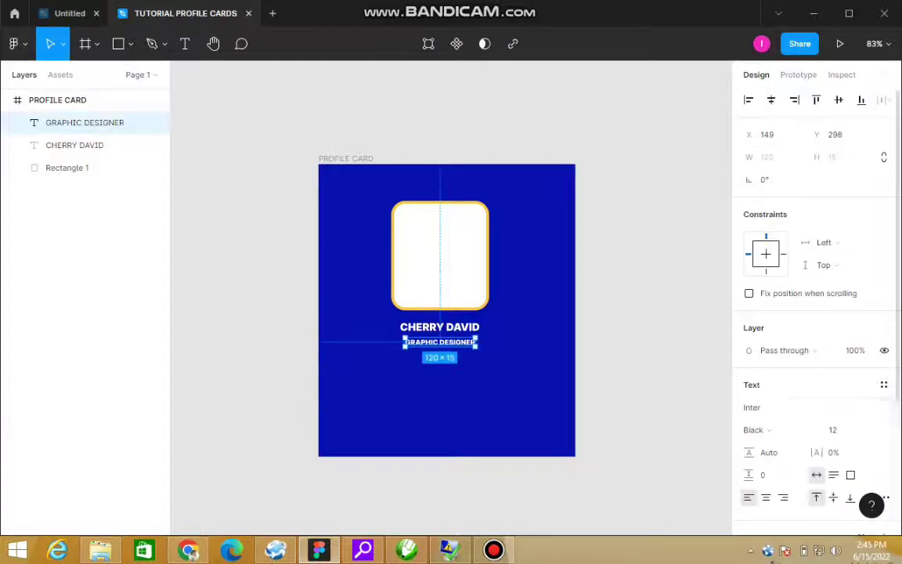
{"action": "scroll", "coordinate": [813, 313], "scroll_direction": "down", "scroll_amount": 4}
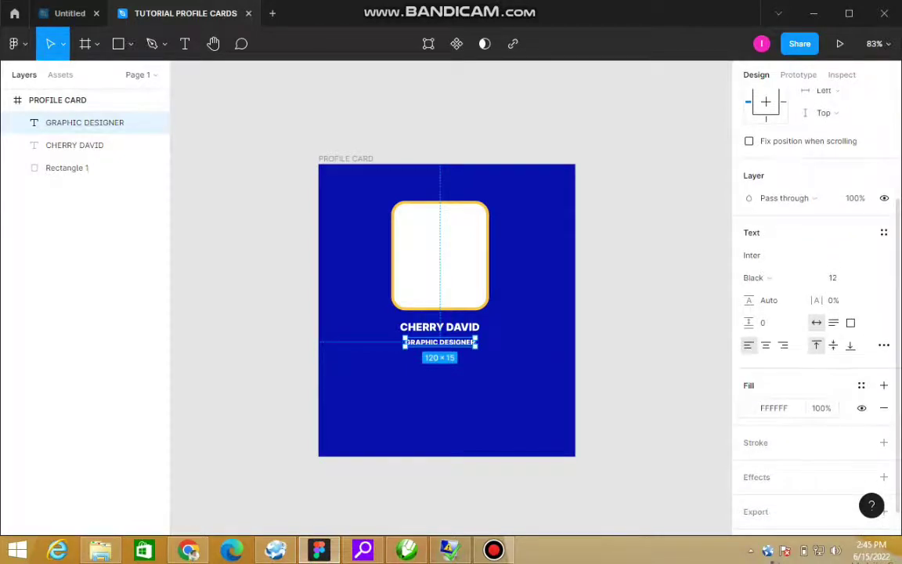
{"action": "left_click", "coordinate": [750, 407]}
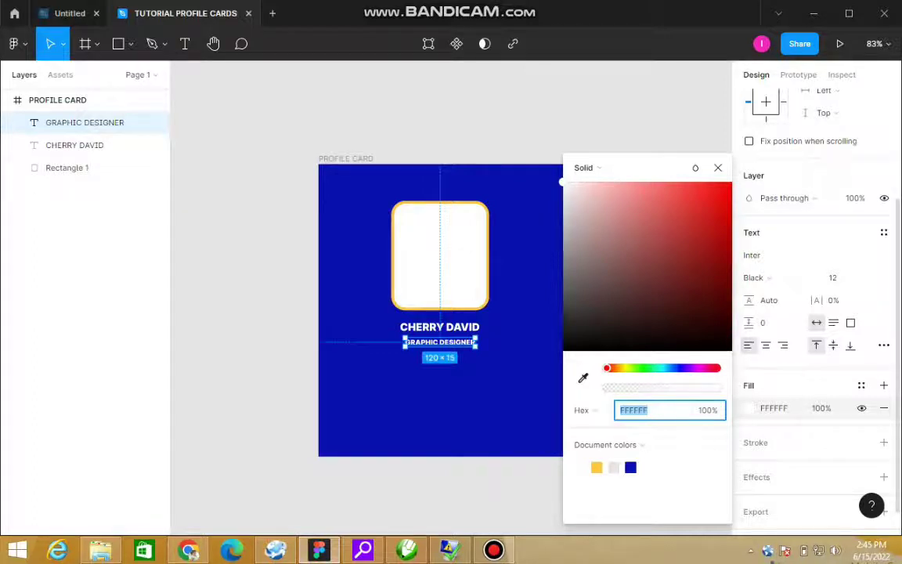
{"action": "key", "text": "ctrl+v"}
{"action": "key", "text": "Return"}
{"action": "key", "text": "Escape"}
{"action": "key", "text": "Escape"}
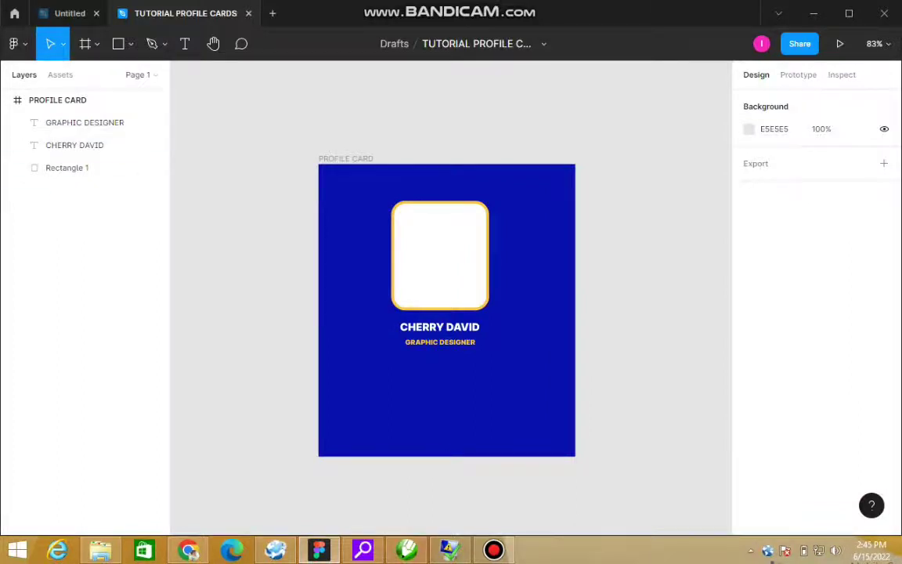
Step: Duplicate the yellow title and move the copy just below it
{"action": "left_click", "coordinate": [84, 122]}
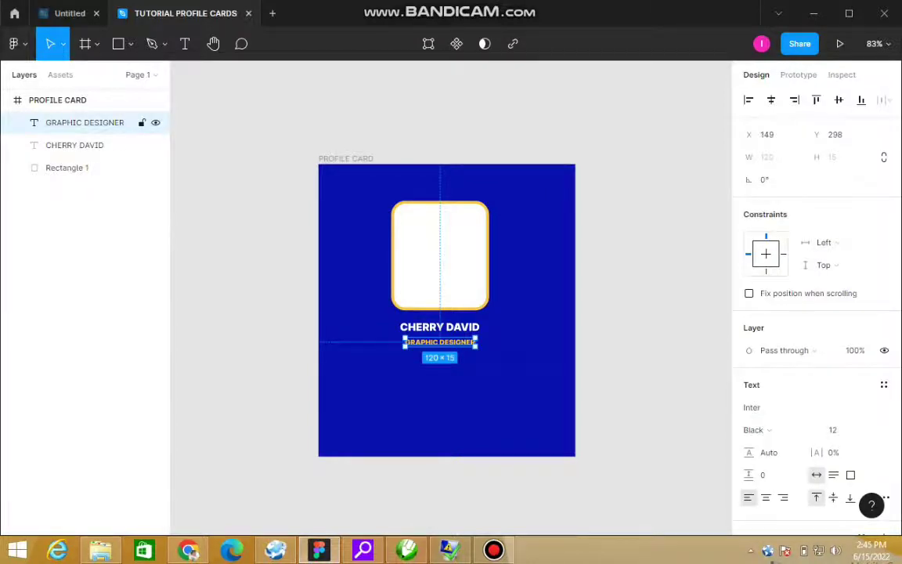
{"action": "key", "text": "ctrl+d"}
{"action": "mouse_move", "coordinate": [440, 342]}
{"action": "left_mouse_down"}
{"action": "mouse_move", "coordinate": [427, 366]}
{"action": "mouse_move", "coordinate": [399, 373]}
{"action": "mouse_move", "coordinate": [440, 360]}
{"action": "left_mouse_up"}
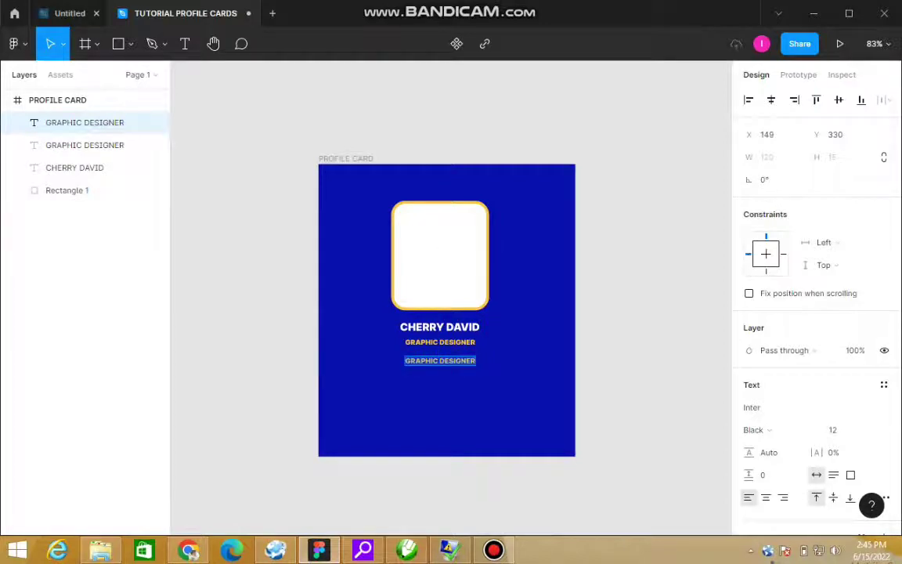
Step: Replace the copied title's text with a placeholder phone number
{"action": "type", "text": "0"}
{"action": "key", "text": "BackSpace"}
{"action": "type", "text": "="}
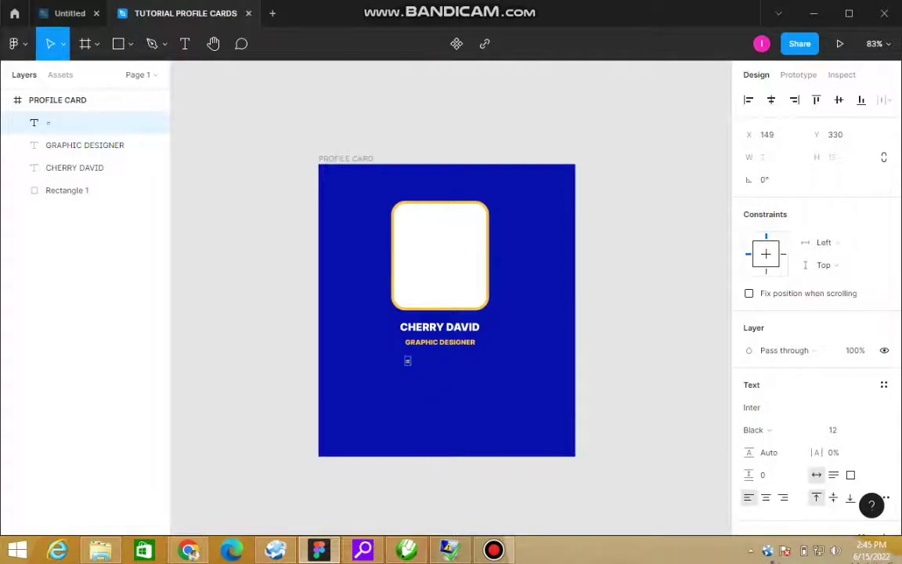
{"action": "key", "text": "BackSpace"}
{"action": "type", "text": "+"}
{"action": "type", "text": "2340000000000000"}
{"action": "key", "text": "BackSpace"}
{"action": "key", "text": "BackSpace"}
{"action": "key", "text": "BackSpace"}
{"action": "key", "text": "BackSpace"}
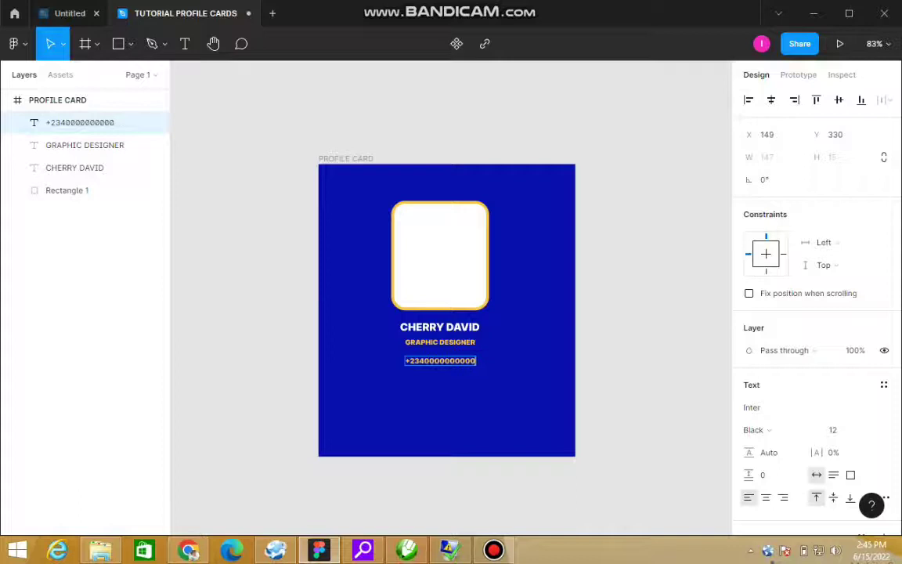
{"action": "key", "text": "Escape"}
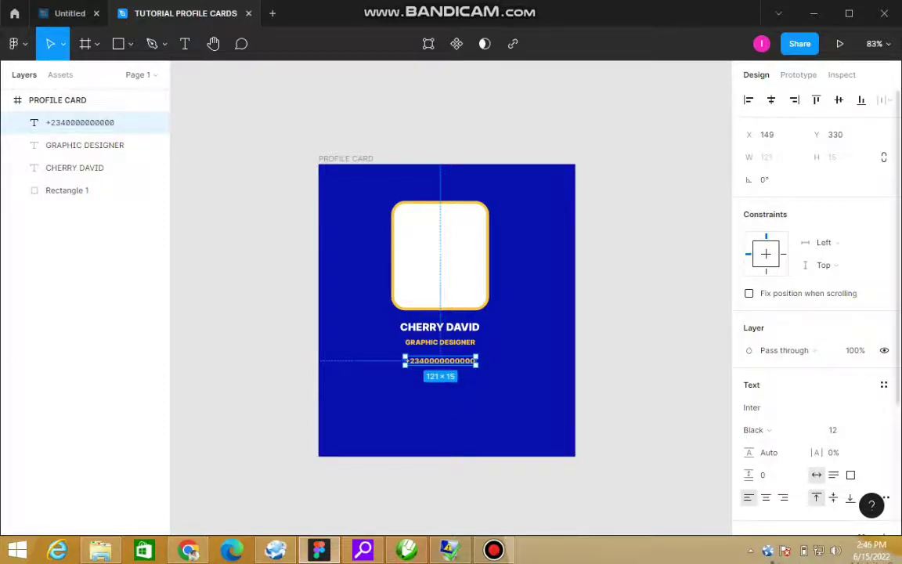
Step: Make the phone number text white (FFFFFF)
{"action": "scroll", "coordinate": [814, 297], "scroll_direction": "down", "scroll_amount": 2}
{"action": "left_click", "coordinate": [748, 490]}
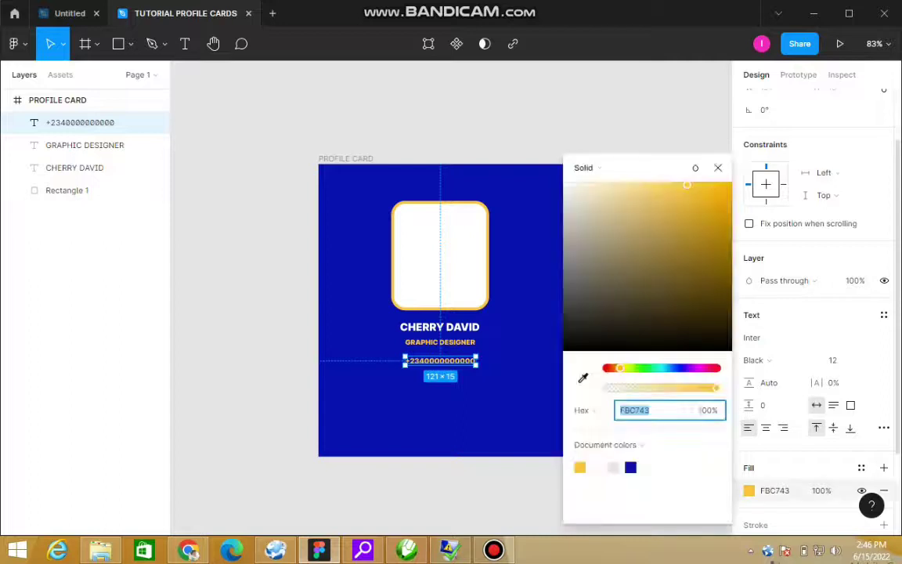
{"action": "type", "text": "FFFFFF"}
{"action": "key", "text": "Escape"}
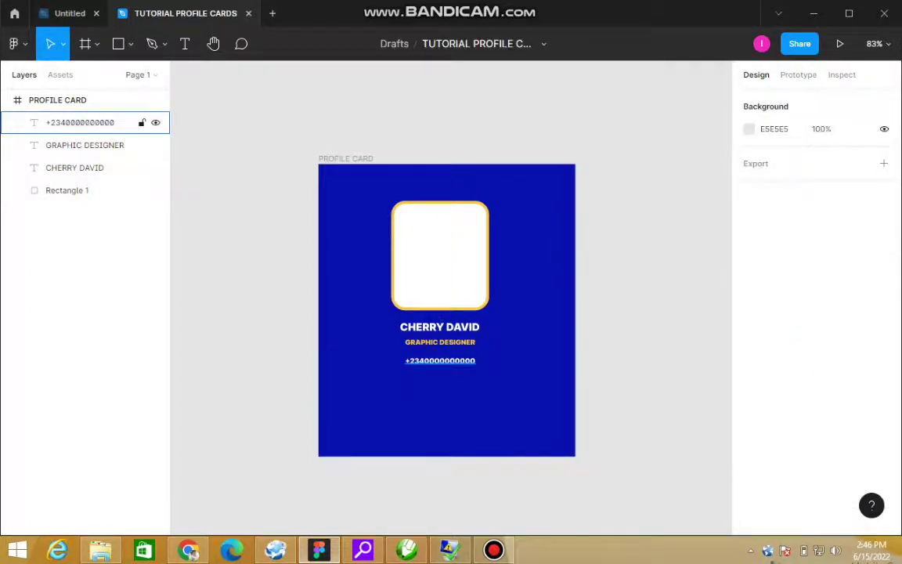
{"action": "left_click_drag", "start_coordinate": [286, 298], "coordinate": [606, 457]}
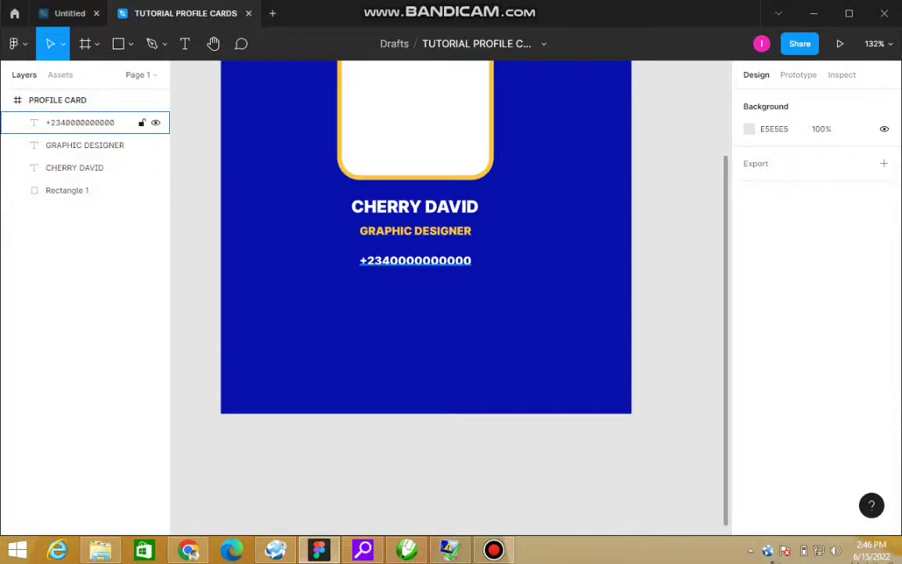
Step: Draw a 145×30 rectangle below the title with corner radius 10
{"action": "left_click", "coordinate": [118, 43]}
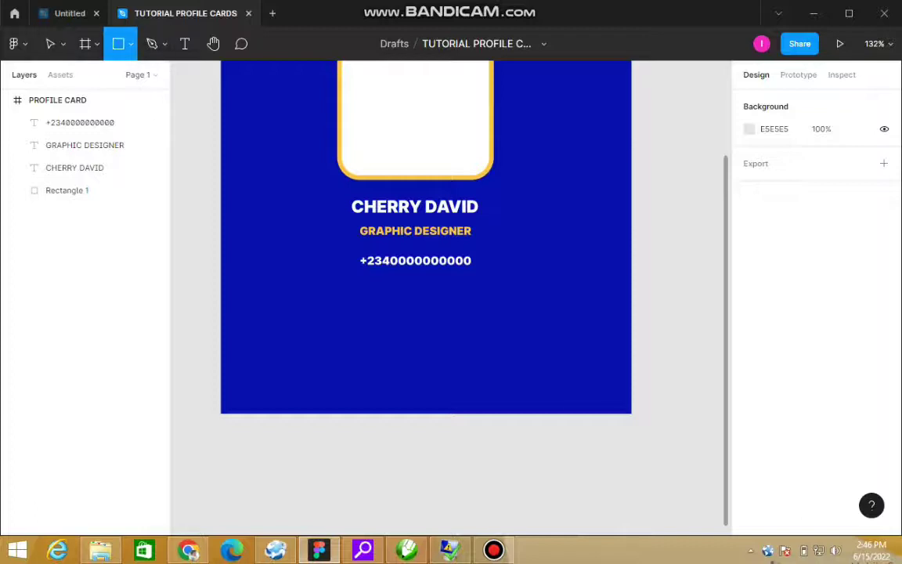
{"action": "left_click_drag", "start_coordinate": [348, 246], "coordinate": [483, 273]}
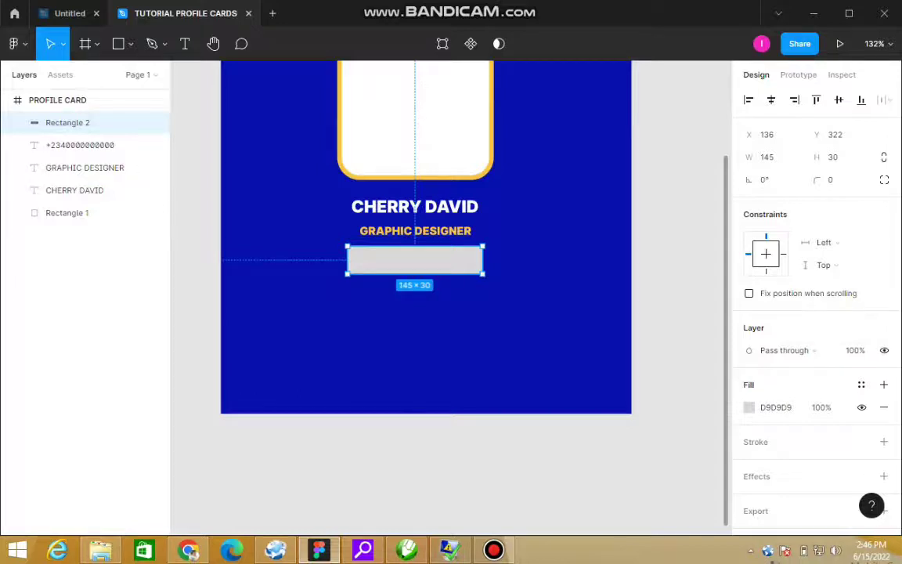
{"action": "left_click", "coordinate": [836, 179]}
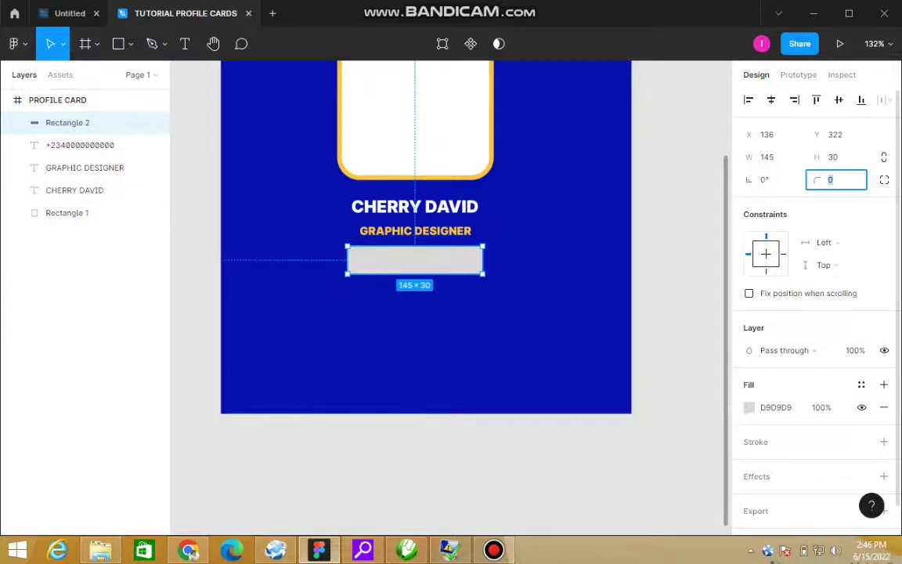
{"action": "type", "text": "10"}
{"action": "key", "text": "Return"}
Step: Fill the rounded bar white with hex FFFFFF
{"action": "left_click", "coordinate": [526, 306]}
{"action": "left_click", "coordinate": [426, 261]}
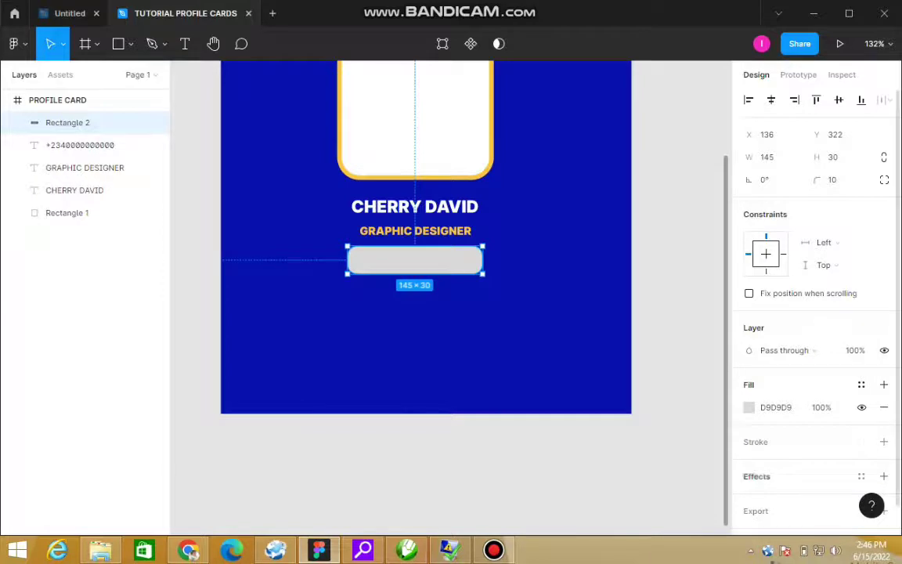
{"action": "left_click", "coordinate": [749, 407]}
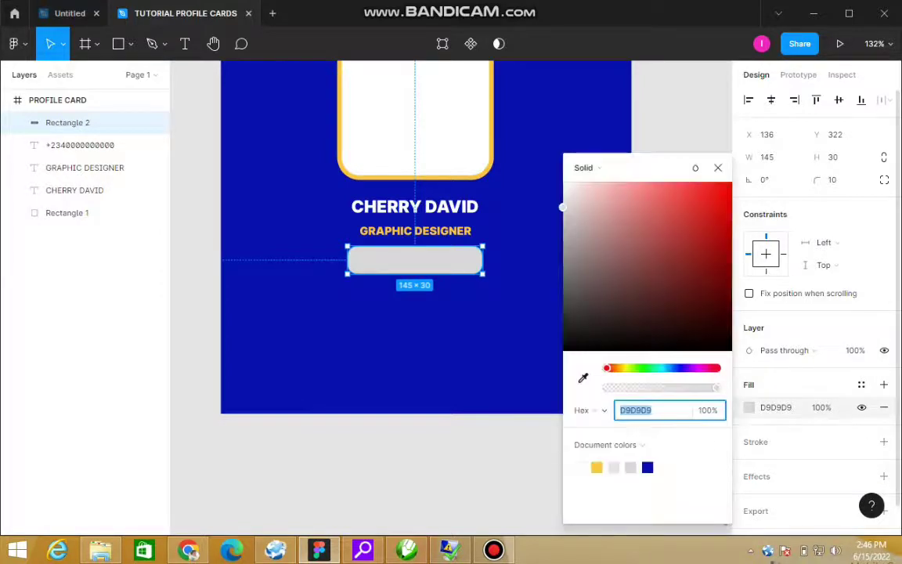
{"action": "type", "text": "FFFFFF"}
{"action": "key", "text": "Return"}
{"action": "key", "text": "Escape"}
{"action": "key", "text": "Escape"}
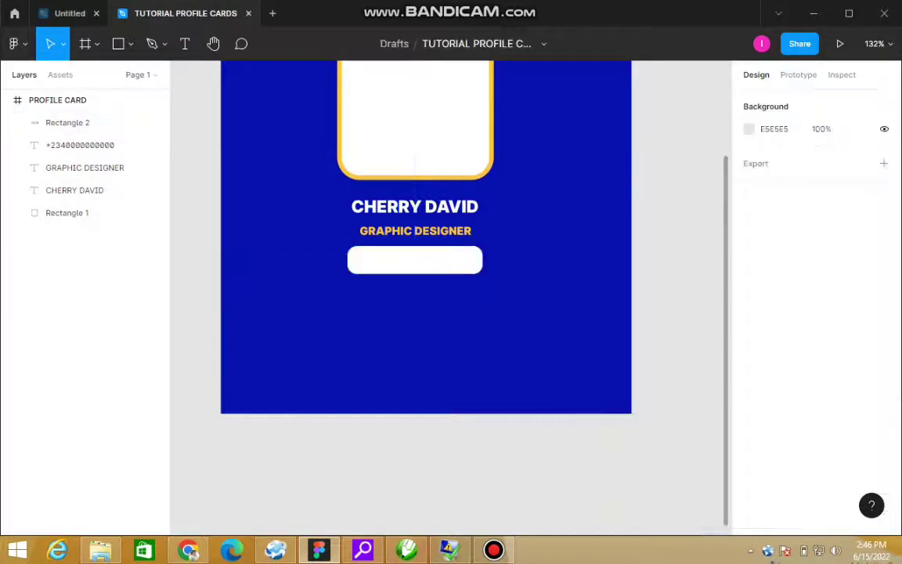
Step: Bring the phone number text above Rectangle 2 and set its colour to 000000
{"action": "left_click", "coordinate": [78, 122]}
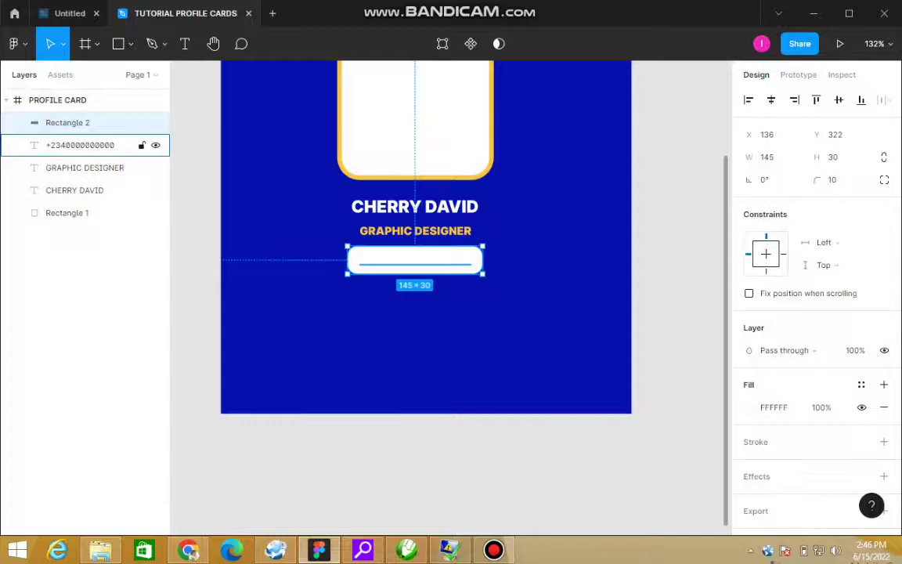
{"action": "left_click", "coordinate": [80, 145]}
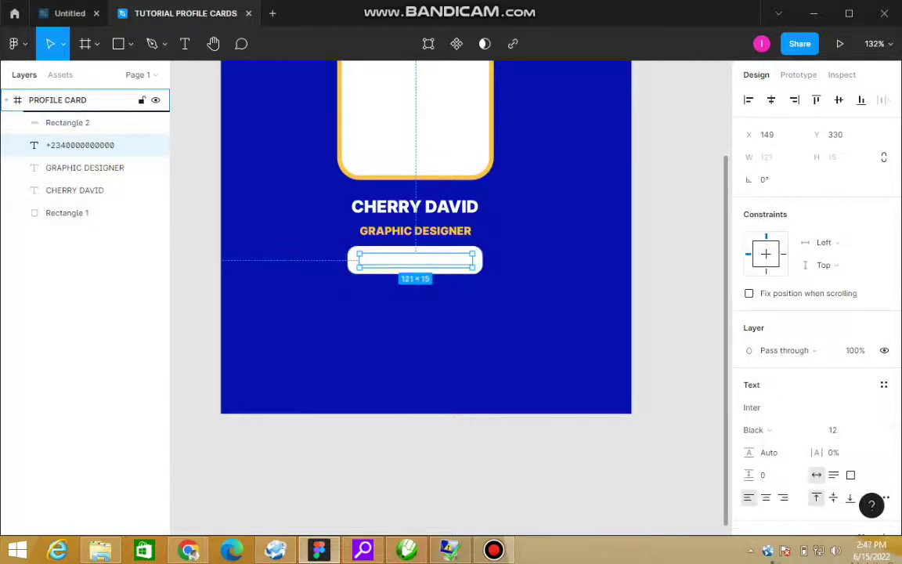
{"action": "key", "text": "ctrl+]"}
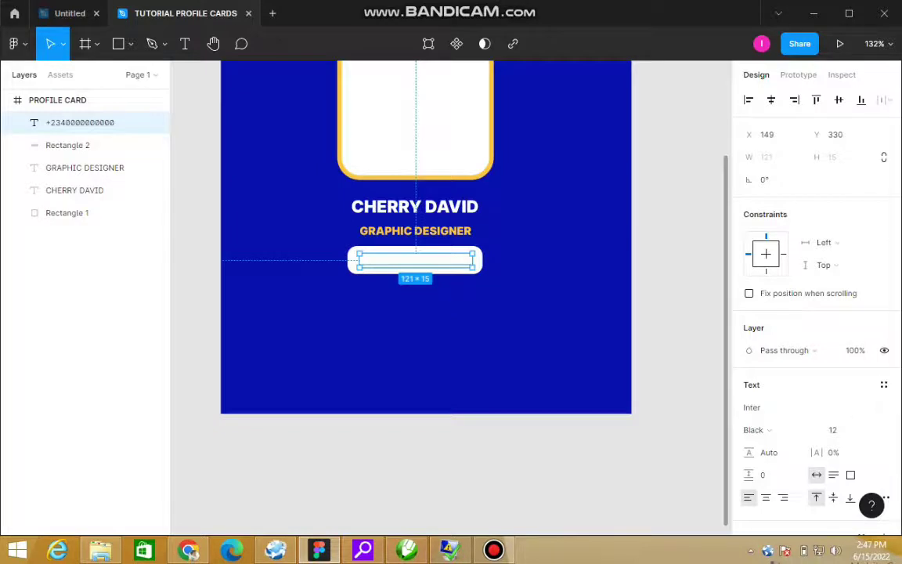
{"action": "scroll", "coordinate": [814, 298], "scroll_direction": "down", "scroll_amount": 4}
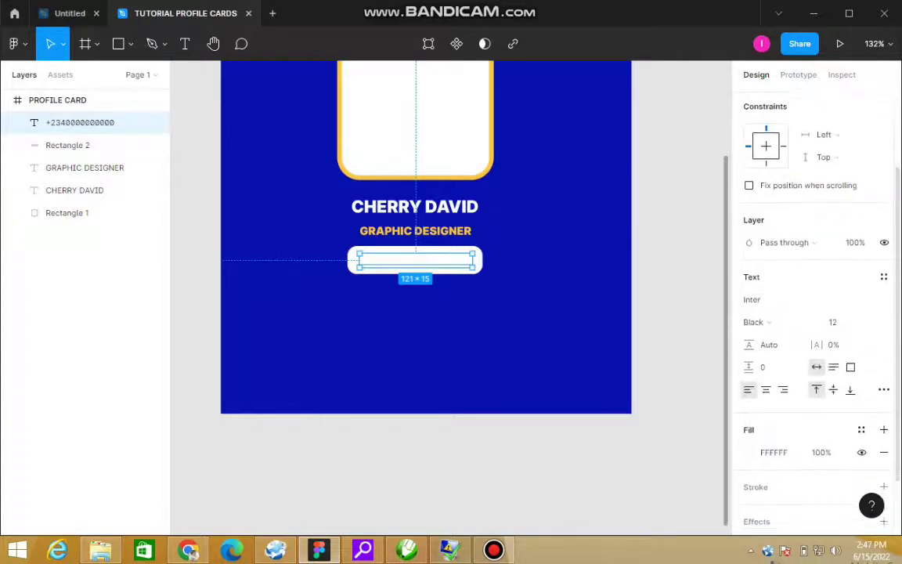
{"action": "left_click", "coordinate": [751, 408]}
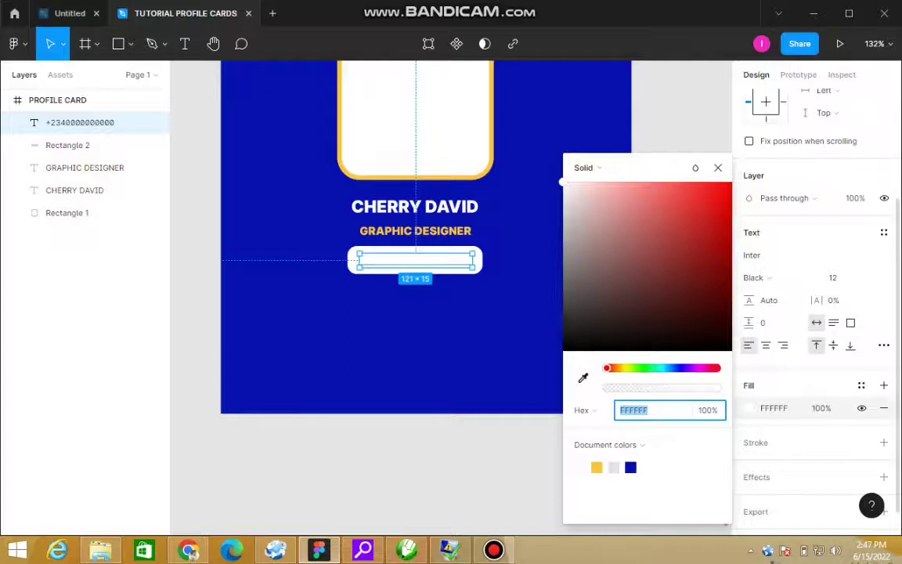
{"action": "type", "text": "000000"}
{"action": "key", "text": "Return"}
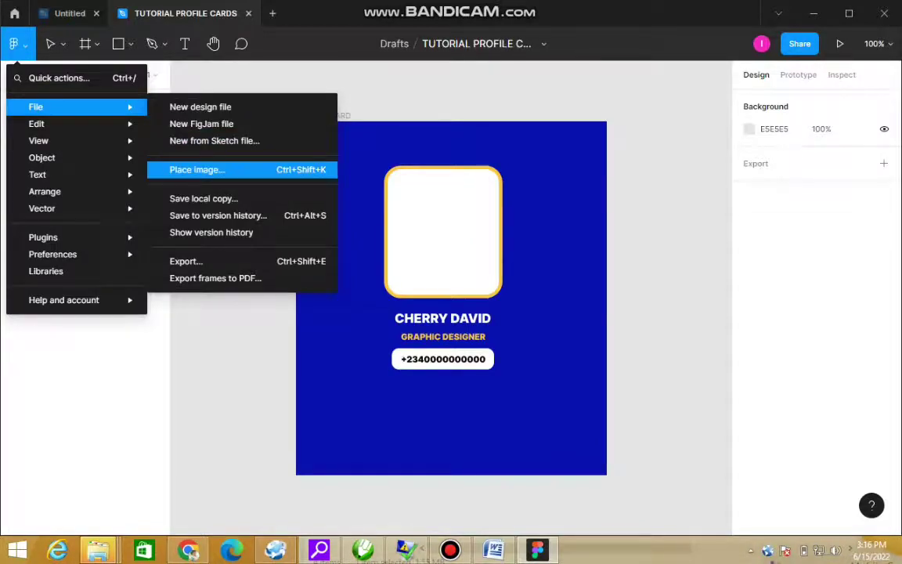
Step: Import the LinkedIn, Facebook, Instagram and Slack icon images via Place image
{"action": "mouse_move", "coordinate": [79, 106]}
{"action": "left_click", "coordinate": [196, 169]}
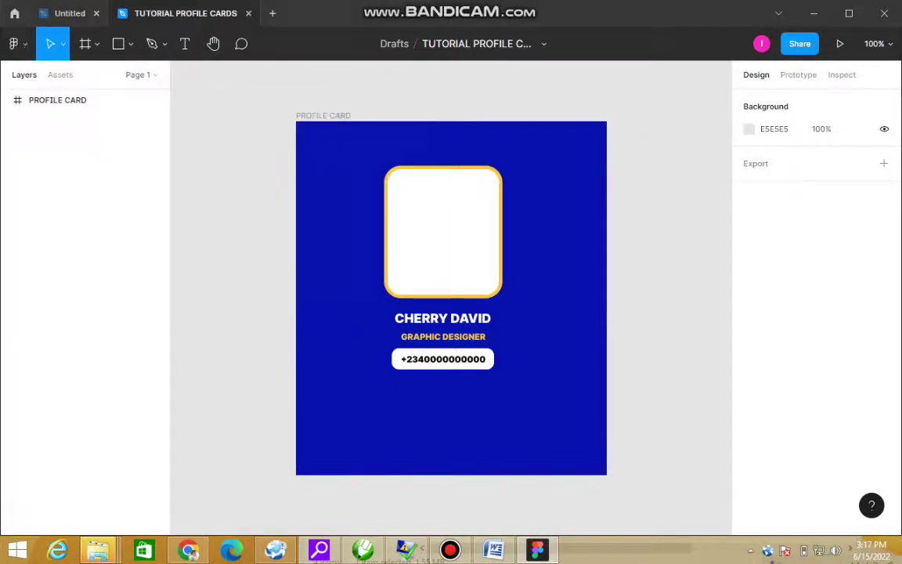
{"action": "left_click", "coordinate": [240, 110]}
{"action": "left_click", "coordinate": [316, 109], "text": "ctrl"}
{"action": "left_click", "coordinate": [393, 110], "text": "ctrl"}
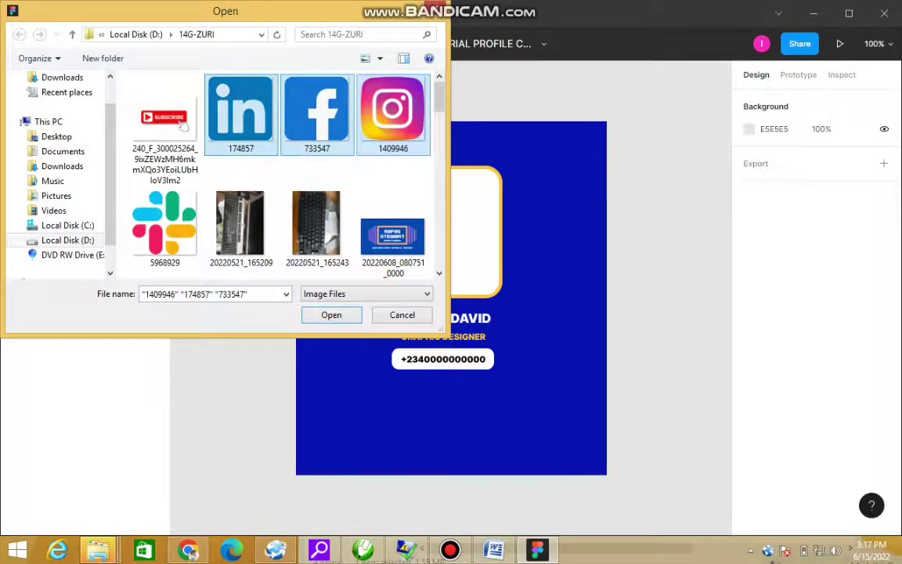
{"action": "left_click", "coordinate": [164, 224], "text": "ctrl"}
{"action": "key", "text": "Return"}
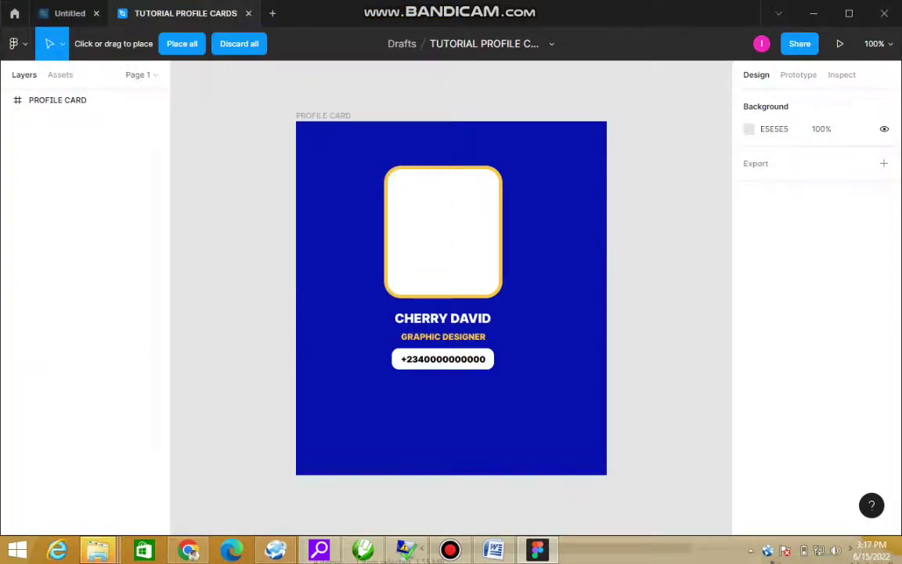
Step: Place the Slack, Instagram, Facebook and LinkedIn icons in a column beside the card
{"action": "left_click", "coordinate": [644, 263]}
{"action": "left_click_drag", "start_coordinate": [629, 309], "coordinate": [660, 346]}
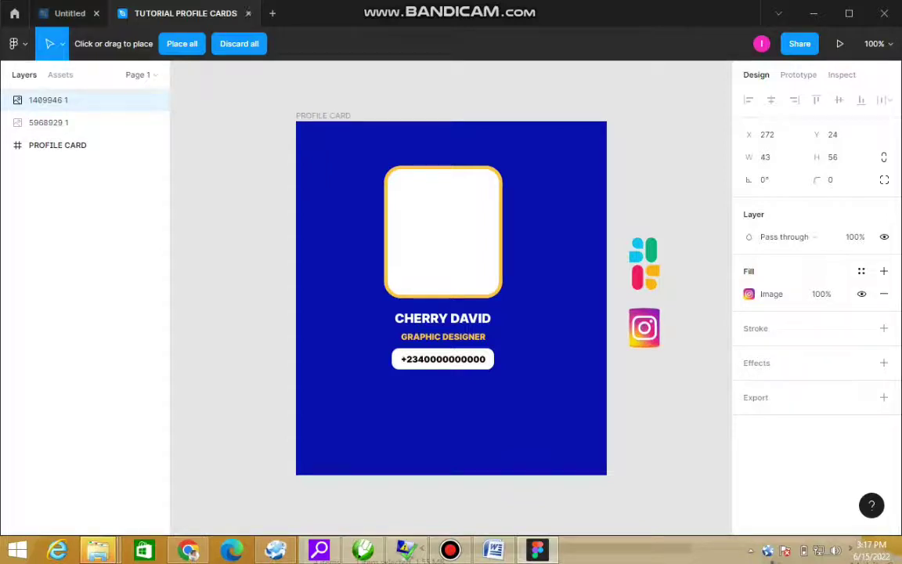
{"action": "left_click", "coordinate": [651, 379]}
{"action": "left_click", "coordinate": [644, 421]}
{"action": "left_click_drag", "start_coordinate": [652, 429], "coordinate": [675, 452]}
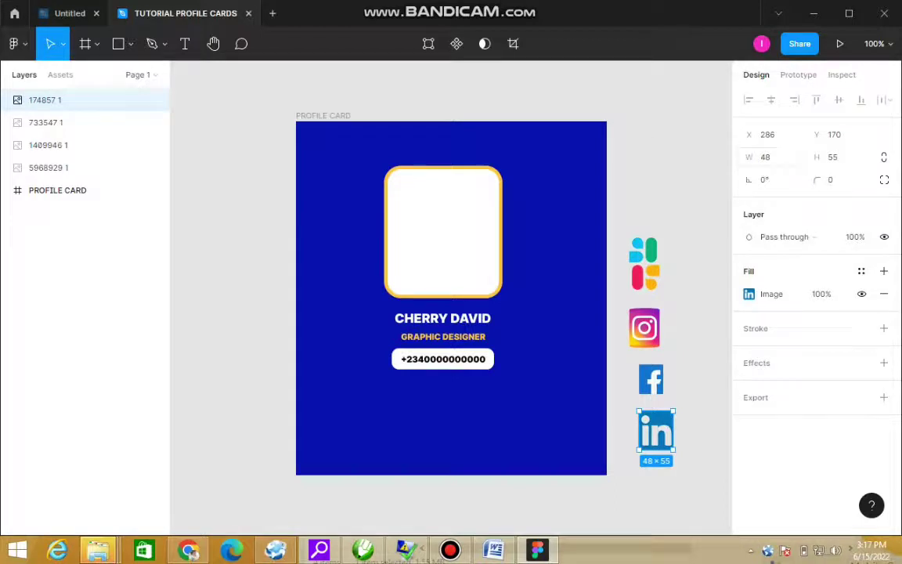
Step: Resize the LinkedIn and Facebook icons to 48 × 48
{"action": "left_click", "coordinate": [767, 156]}
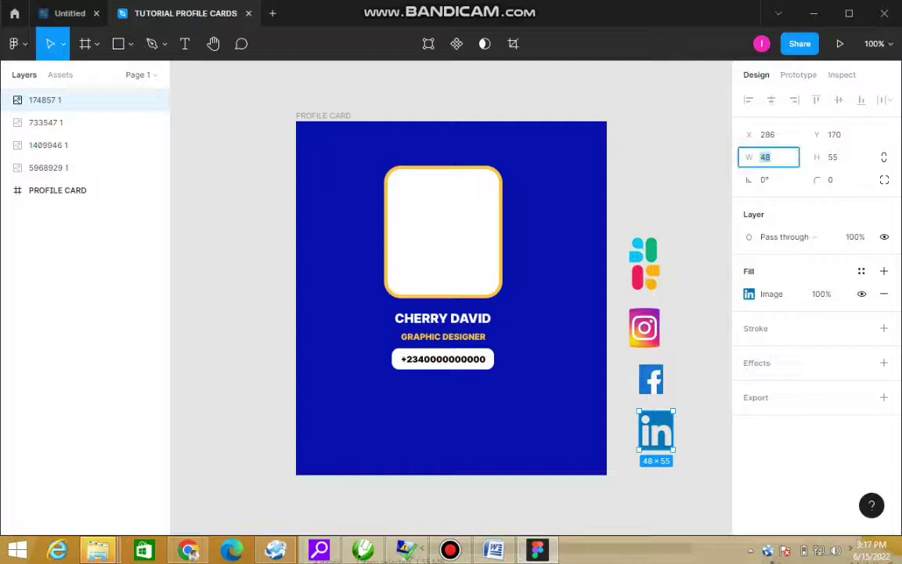
{"action": "type", "text": "48"}
{"action": "key", "text": "Tab"}
{"action": "type", "text": "48"}
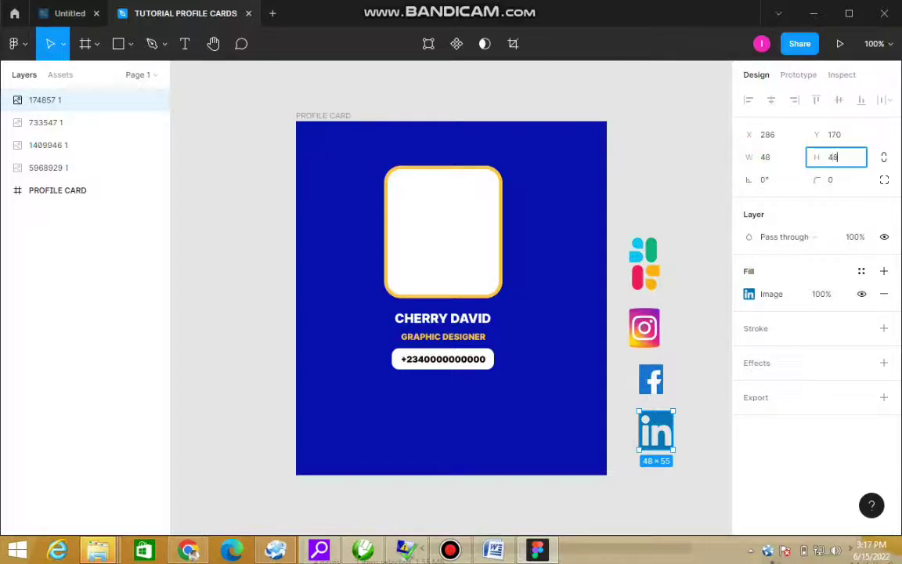
{"action": "key", "text": "Return"}
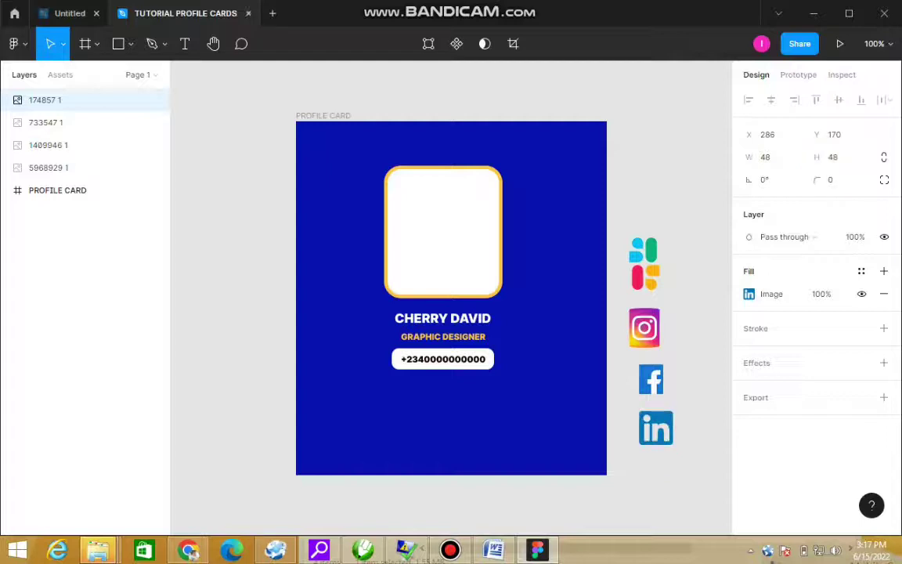
{"action": "left_click", "coordinate": [651, 380]}
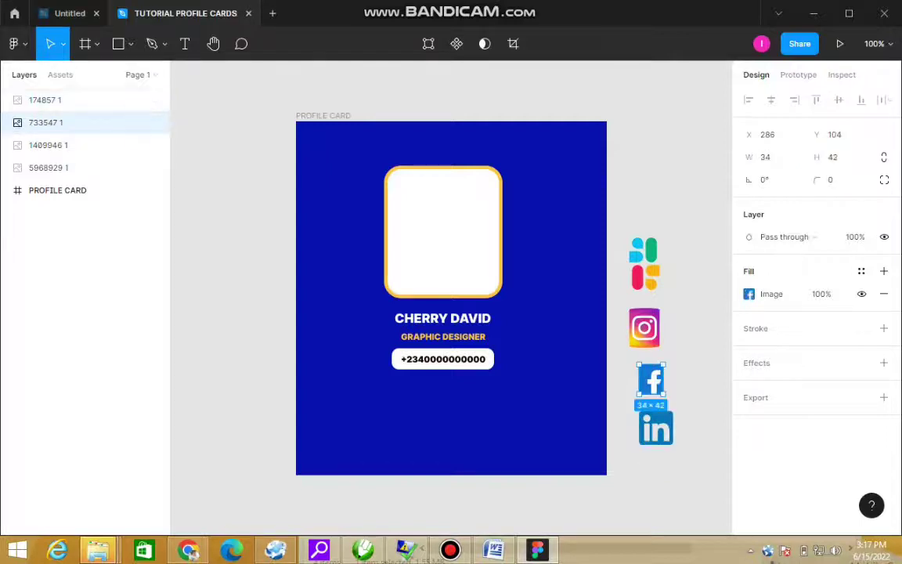
{"action": "left_click", "coordinate": [767, 157]}
{"action": "type", "text": "48"}
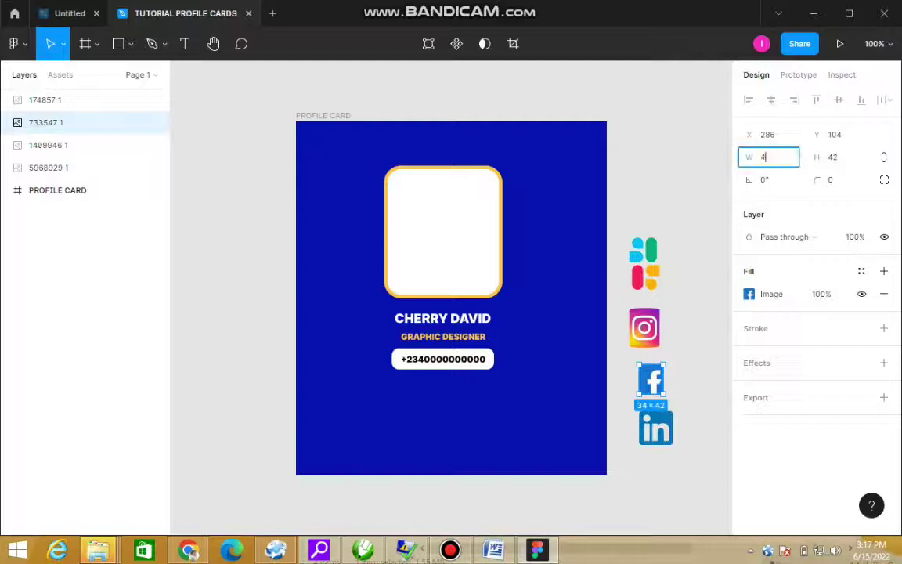
{"action": "key", "text": "Tab"}
{"action": "type", "text": "48"}
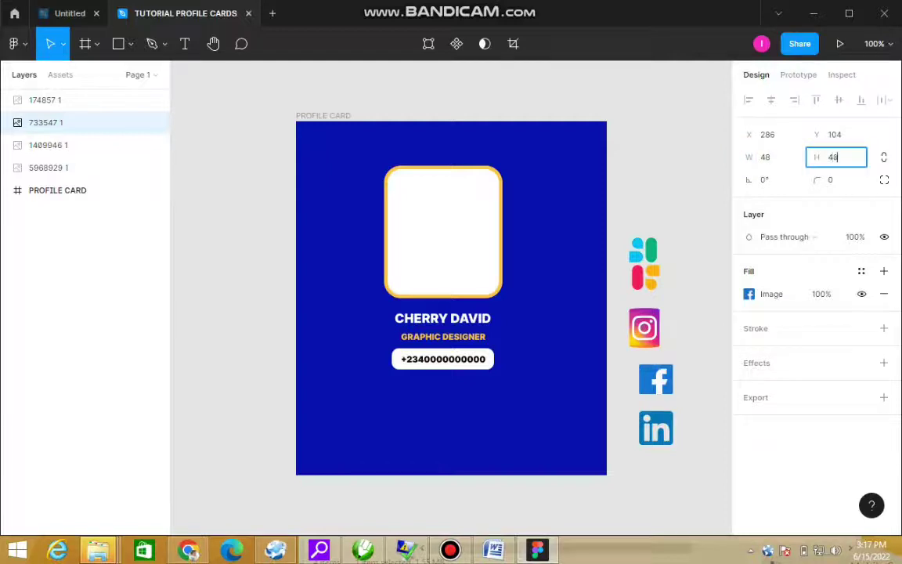
{"action": "key", "text": "Return"}
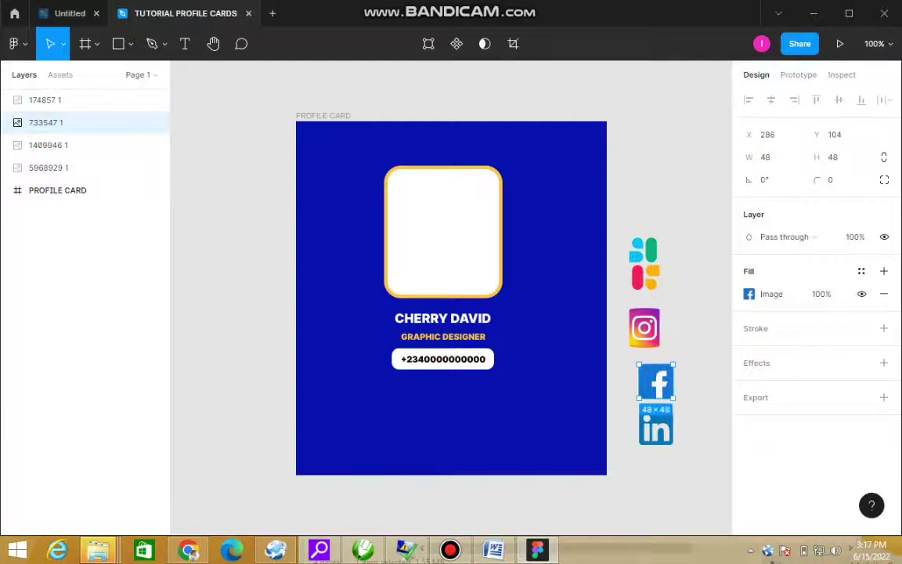
Step: Resize the Instagram and Slack icons to 48 × 48
{"action": "left_click", "coordinate": [643, 327]}
{"action": "left_click", "coordinate": [768, 157]}
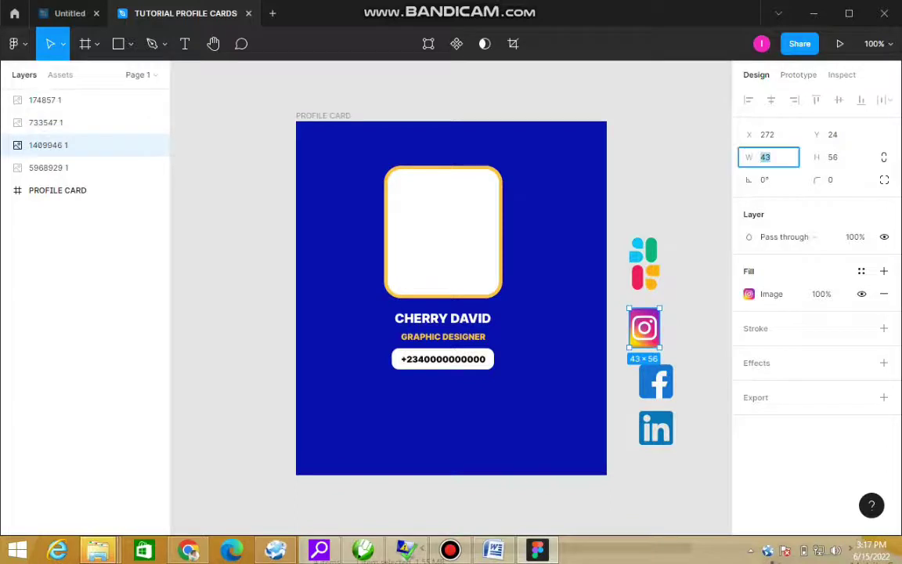
{"action": "type", "text": "48"}
{"action": "key", "text": "Tab"}
{"action": "type", "text": "48"}
{"action": "key", "text": "Return"}
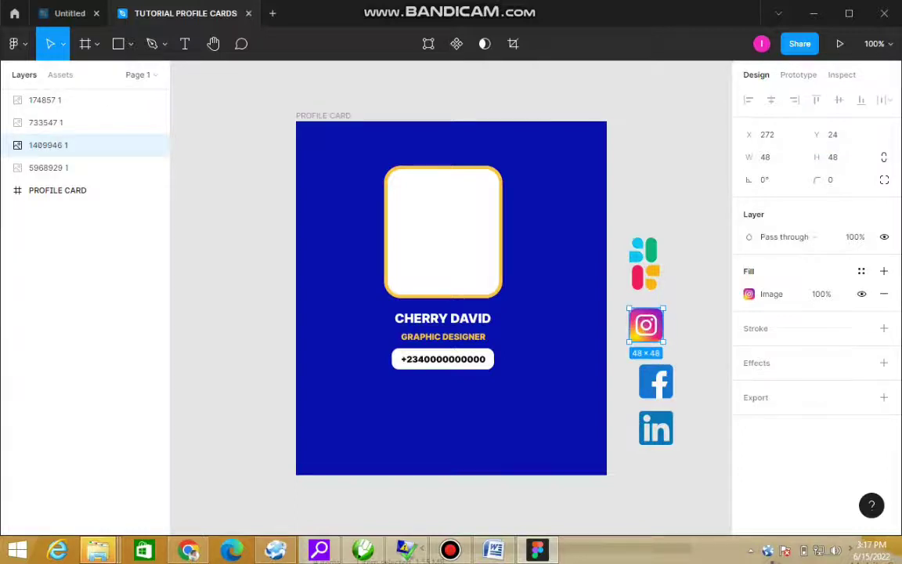
{"action": "left_click", "coordinate": [49, 167]}
{"action": "left_click", "coordinate": [764, 157]}
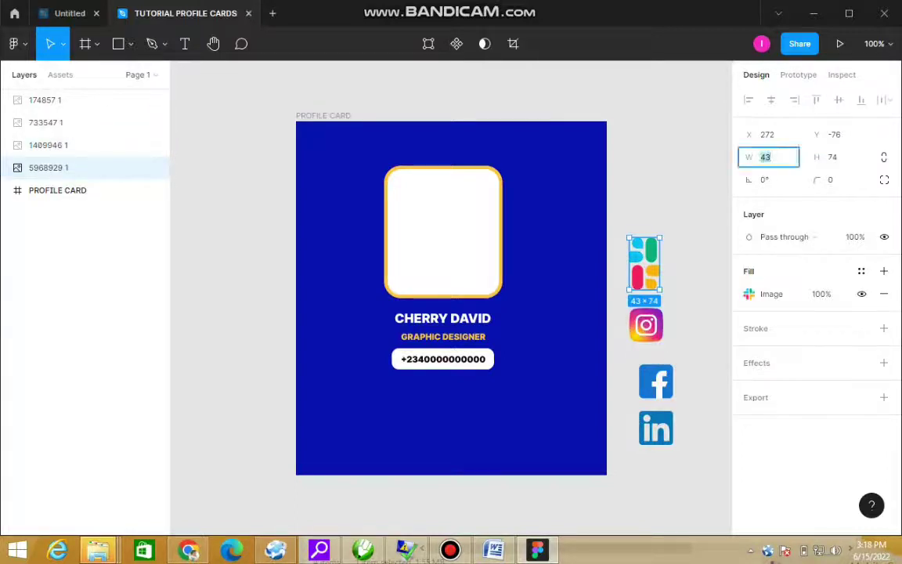
{"action": "type", "text": "48"}
{"action": "key", "text": "Tab"}
{"action": "type", "text": "48"}
{"action": "key", "text": "Return"}
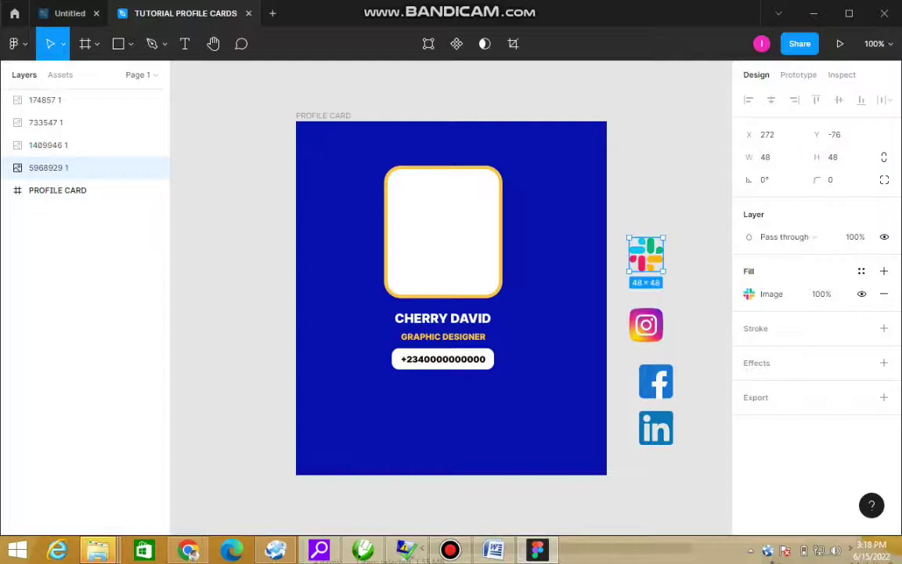
{"action": "key", "text": "Escape"}
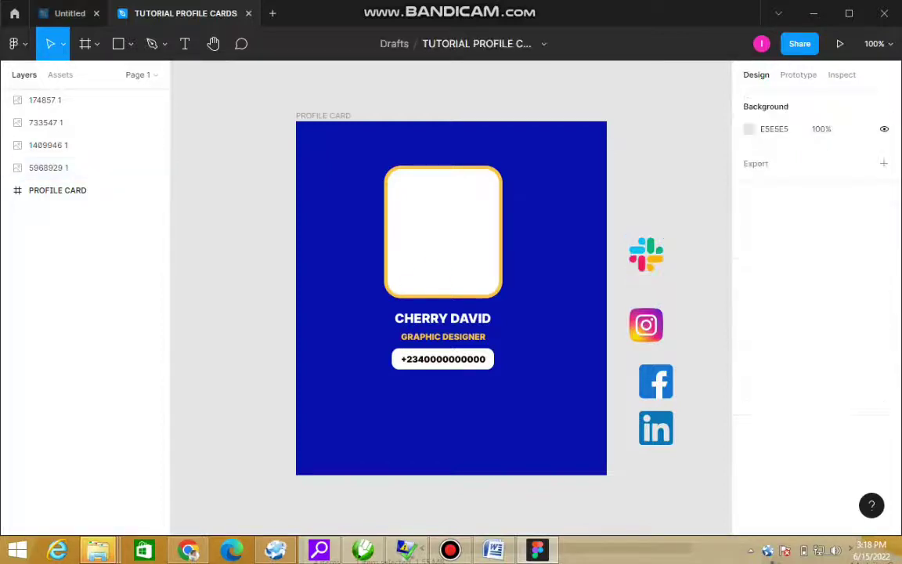
Step: Draw a wide 302×27 bar below the phone pill with corner radius 5
{"action": "key", "text": "r"}
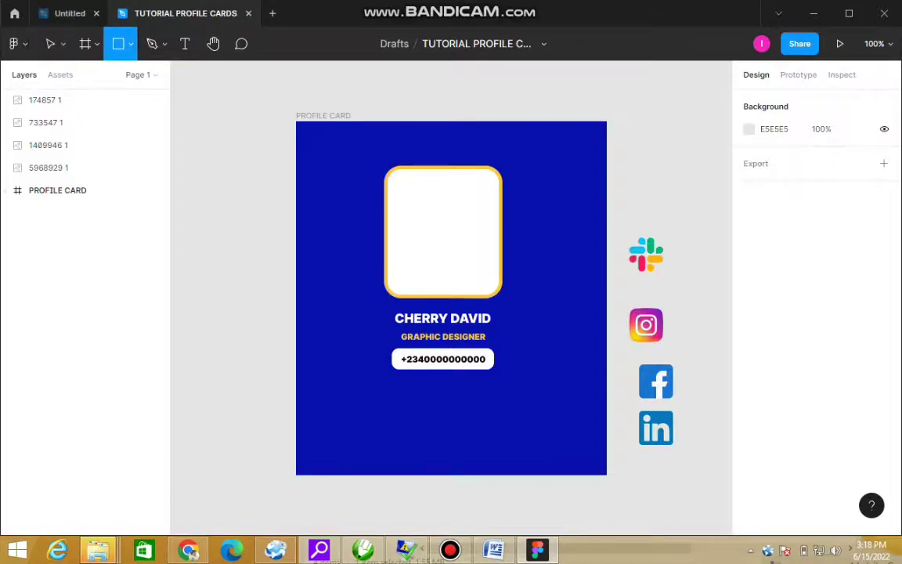
{"action": "left_click_drag", "start_coordinate": [329, 392], "coordinate": [541, 410]}
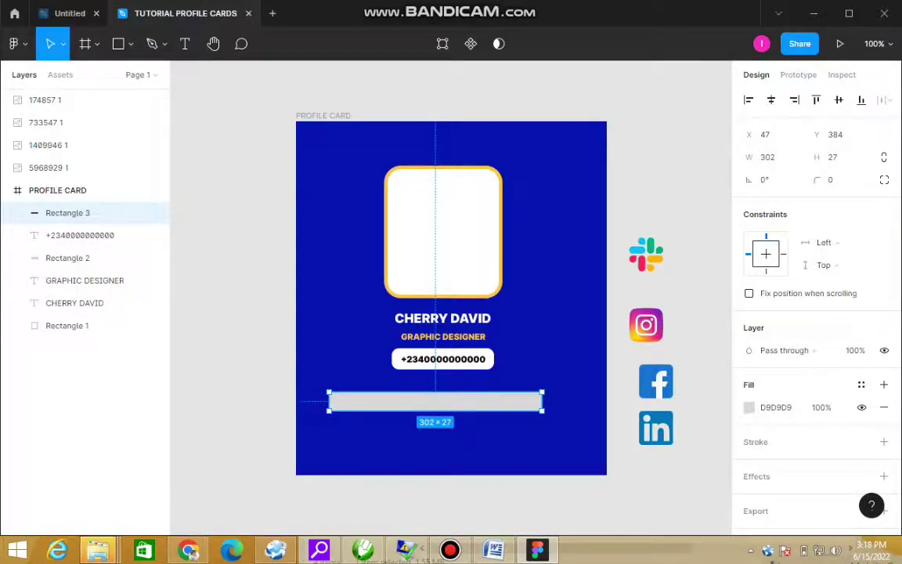
{"action": "left_click", "coordinate": [834, 179]}
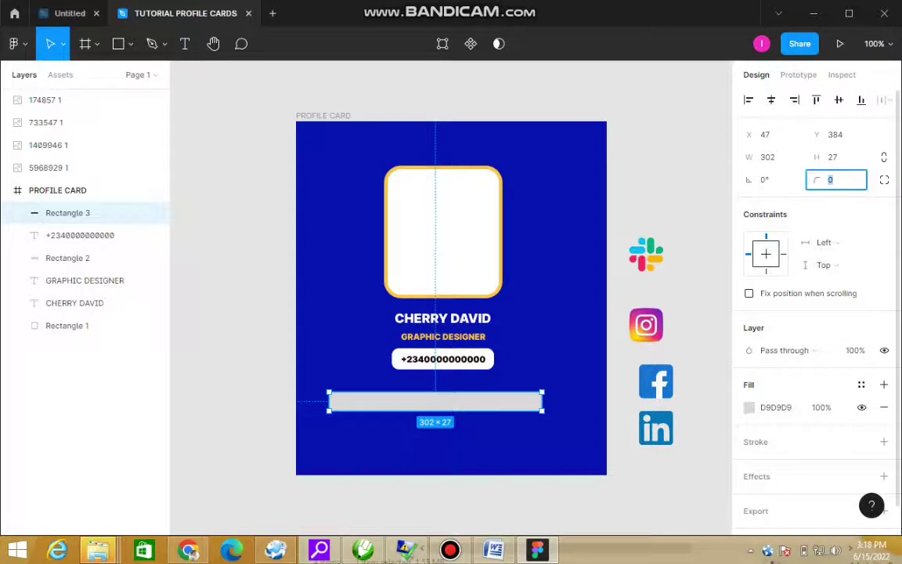
{"action": "type", "text": "5"}
{"action": "key", "text": "Return"}
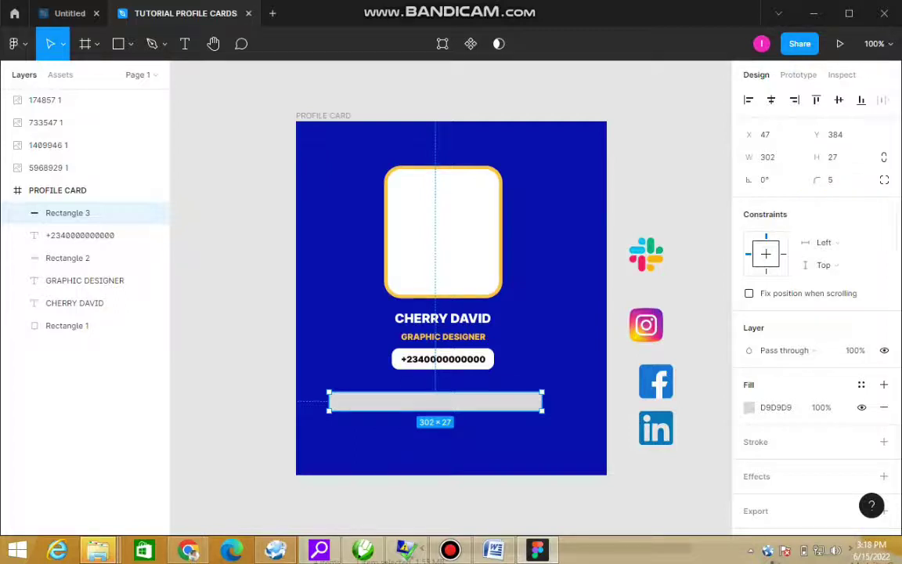
Step: Fill Rectangle 3 white and nudge it up just beneath the phone pill
{"action": "key", "text": "Escape"}
{"action": "left_click", "coordinate": [68, 212]}
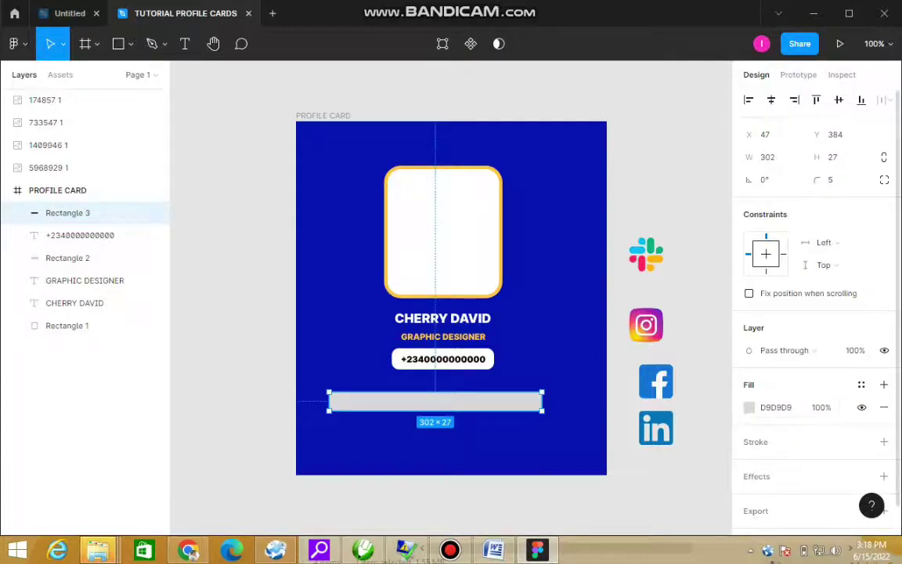
{"action": "left_click", "coordinate": [748, 407]}
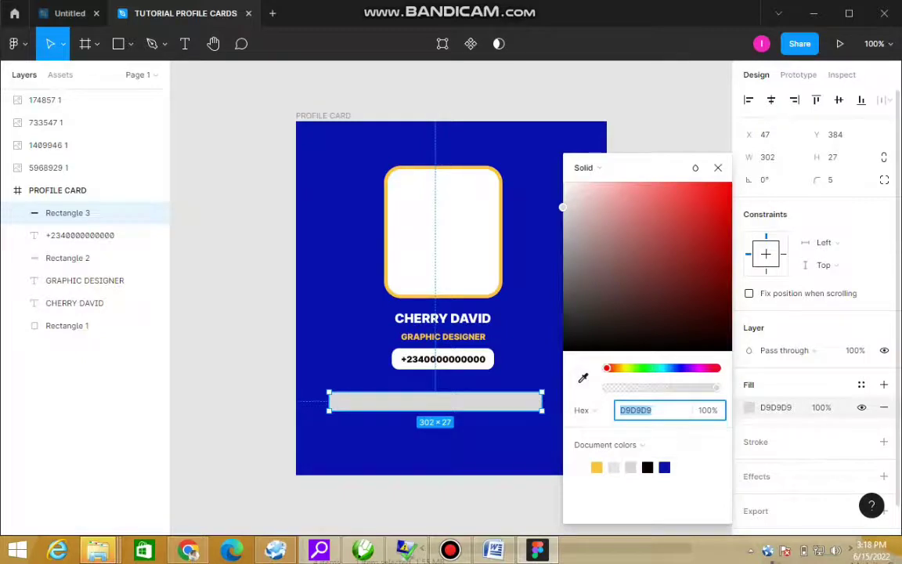
{"action": "left_click_drag", "start_coordinate": [562, 208], "coordinate": [563, 181]}
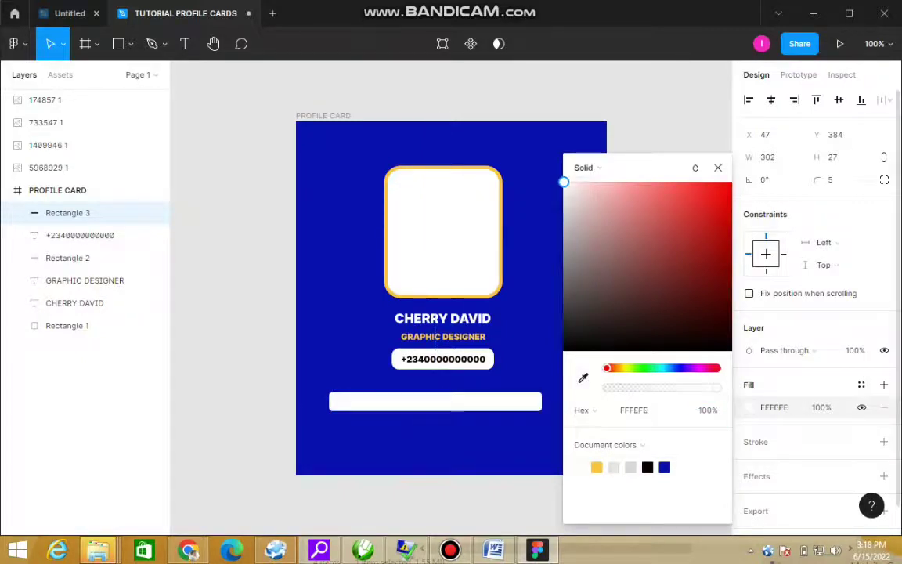
{"action": "key", "text": "Escape"}
{"action": "key", "text": "Escape"}
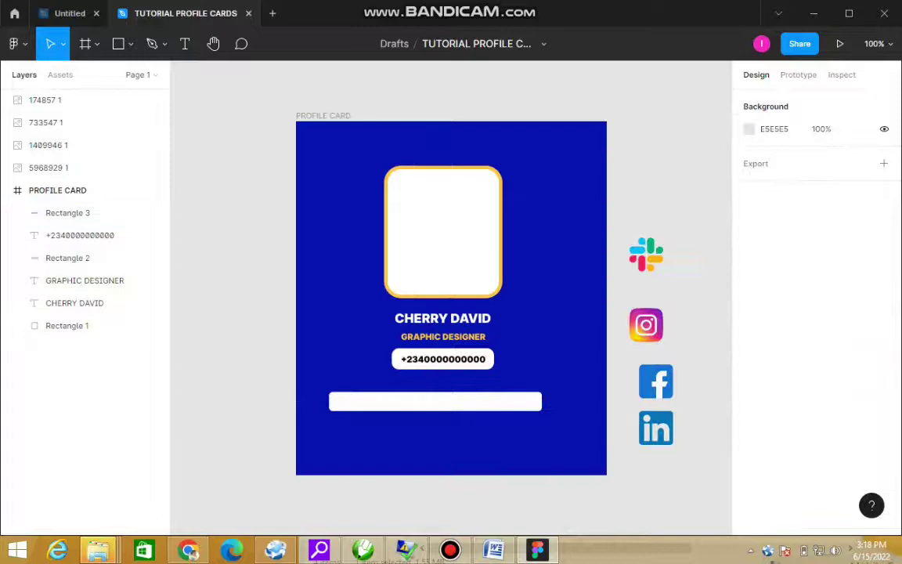
{"action": "left_click", "coordinate": [67, 213]}
{"action": "key", "text": "shift+Up"}
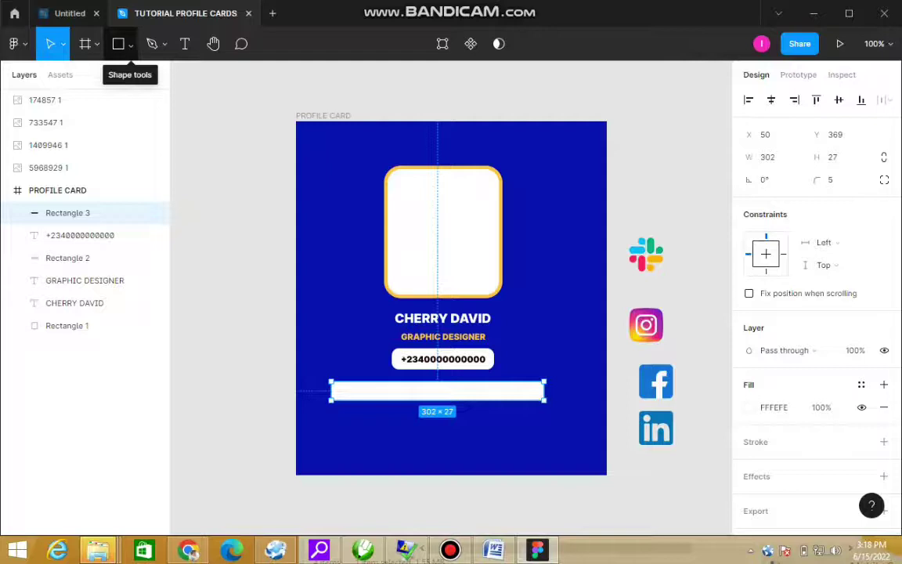
Step: Shift the white bar right to centre it on the card
{"action": "left_click", "coordinate": [254, 354]}
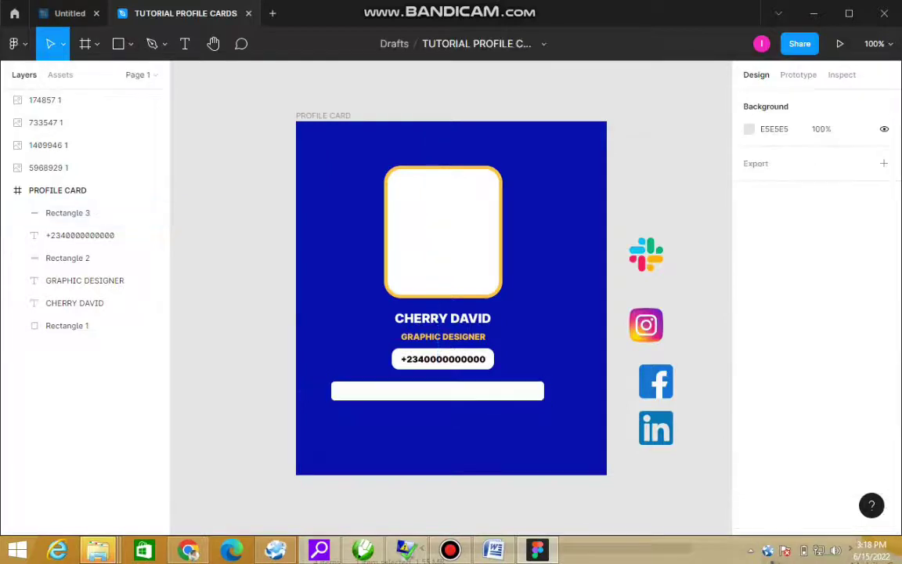
{"action": "left_click_drag", "start_coordinate": [254, 355], "coordinate": [674, 483]}
{"action": "scroll", "coordinate": [548, 470], "scroll_direction": "up", "scroll_amount": 2}
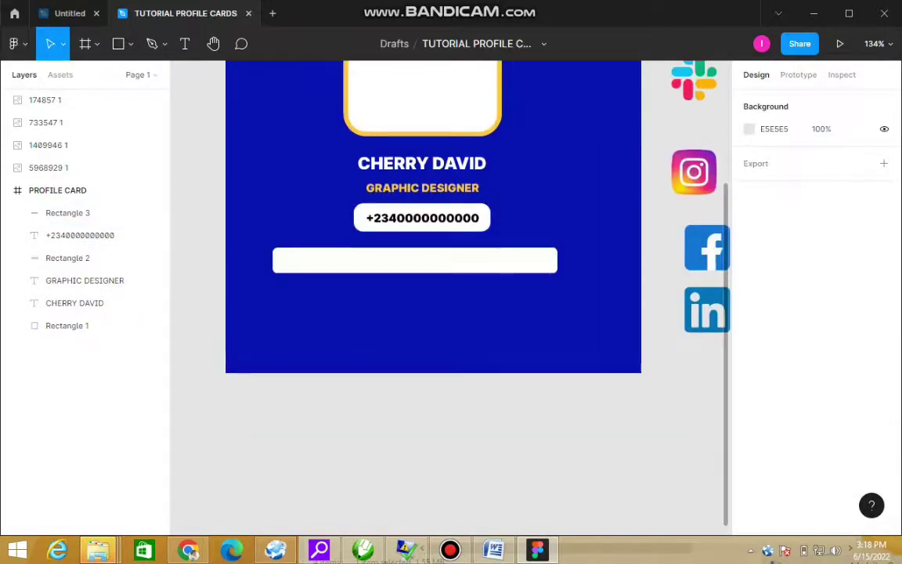
{"action": "left_click", "coordinate": [86, 213]}
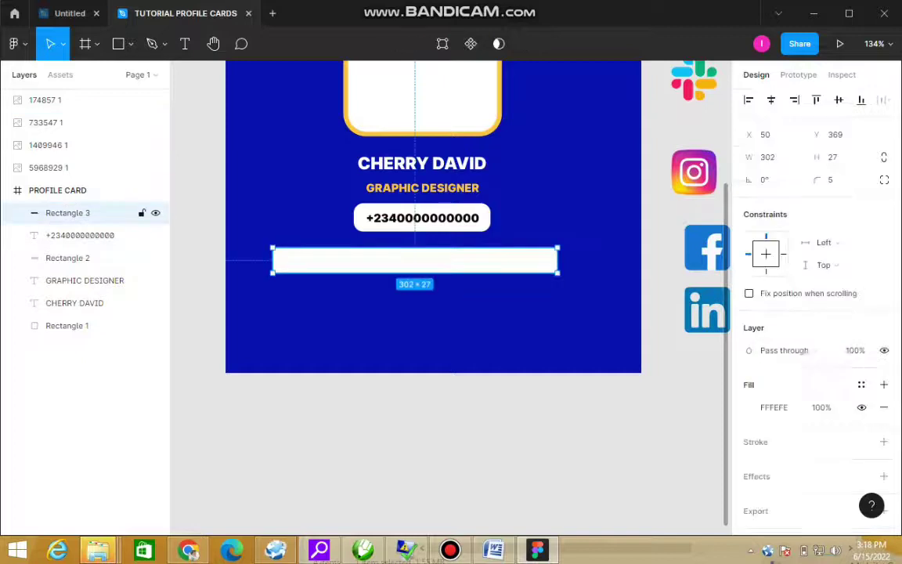
{"action": "key", "text": "Right"}
{"action": "key", "text": "Right"}
{"action": "key", "text": "Right"}
{"action": "key", "text": "Right"}
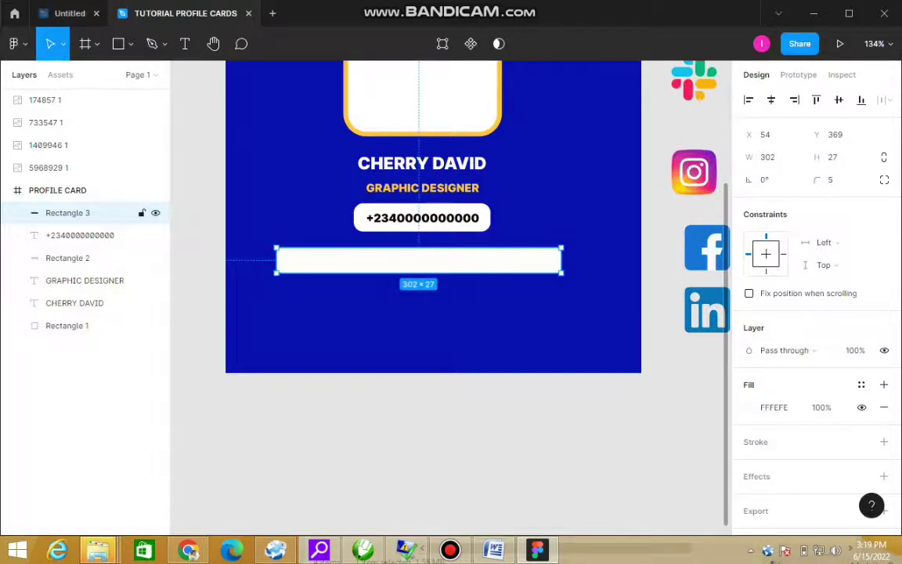
Step: Resize the Facebook icon to 20 × 20 and set it at the bar's left end
{"action": "left_click", "coordinate": [47, 122]}
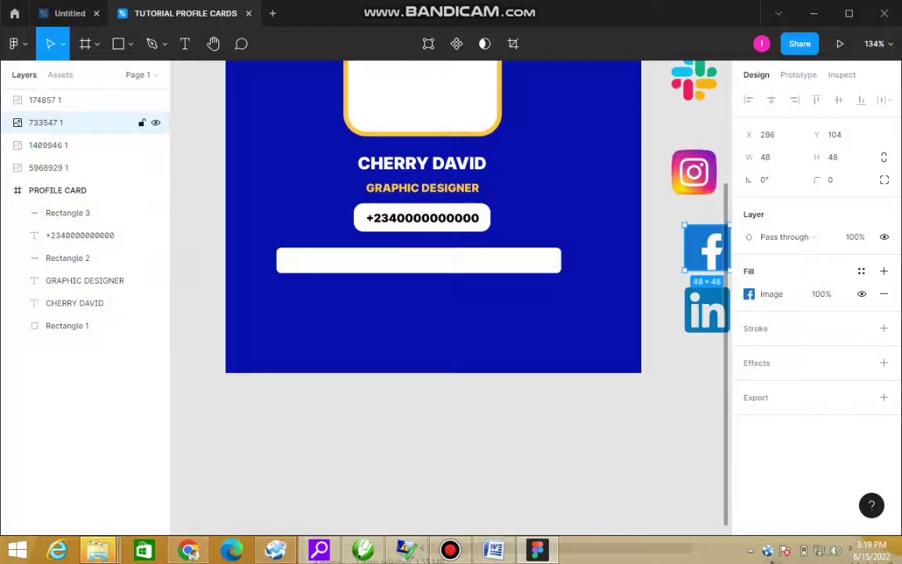
{"action": "left_click_drag", "start_coordinate": [706, 247], "coordinate": [304, 254]}
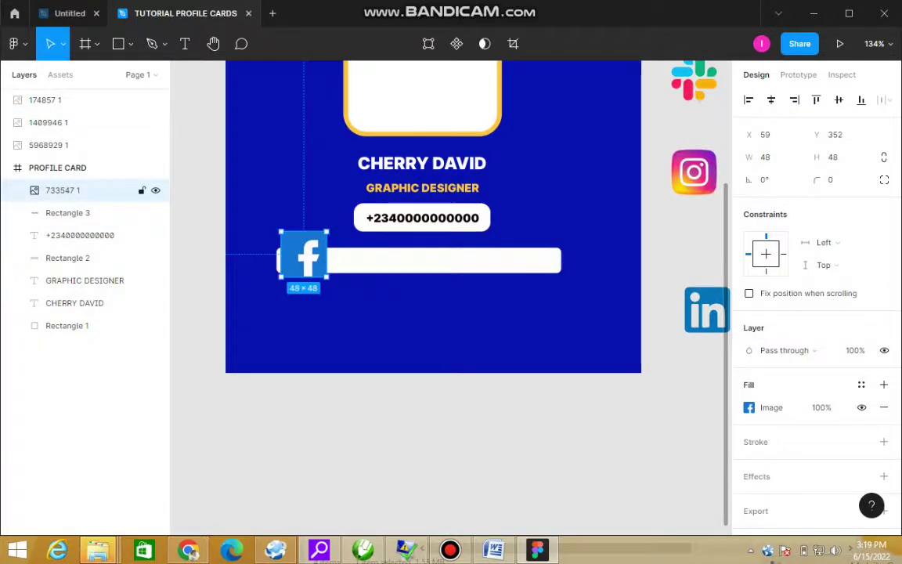
{"action": "left_click", "coordinate": [765, 156]}
{"action": "type", "text": "20"}
{"action": "key", "text": "Tab"}
{"action": "type", "text": "20"}
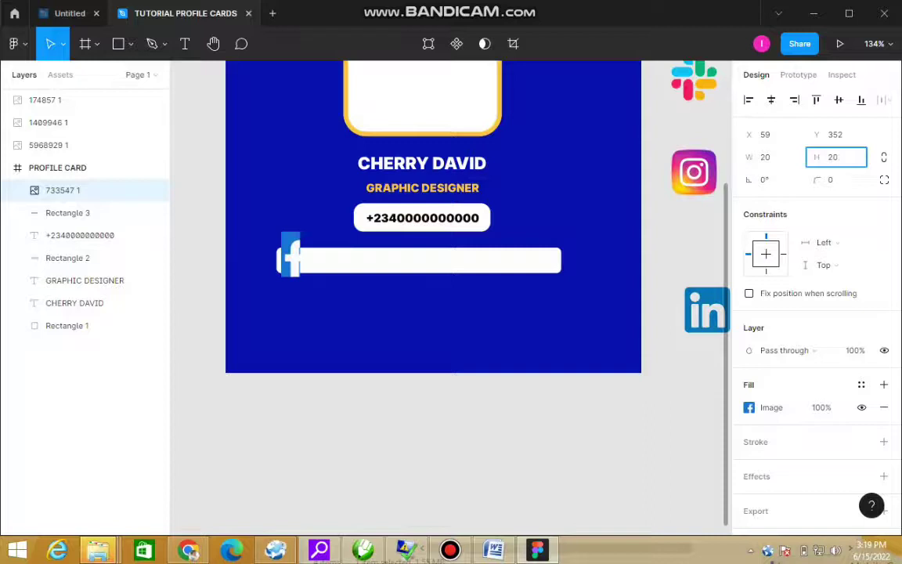
{"action": "key", "text": "Return"}
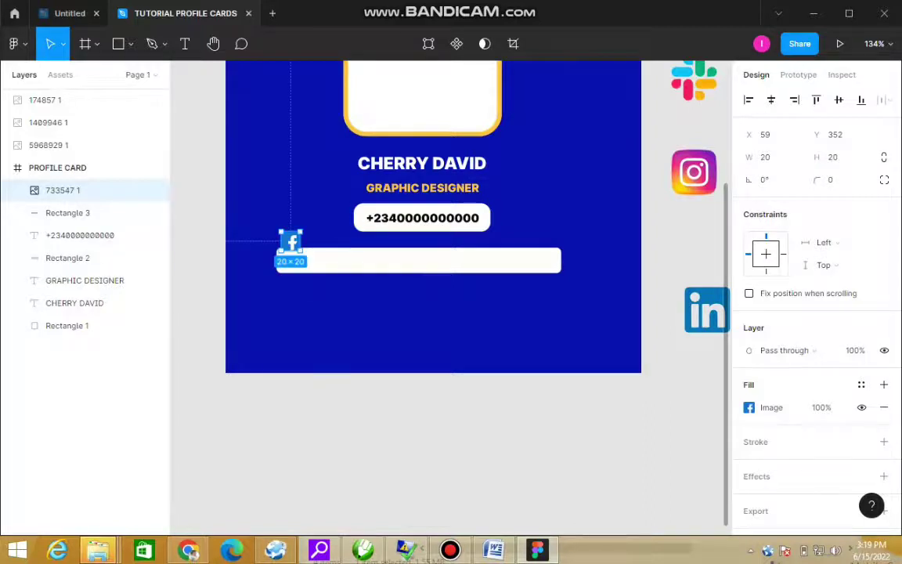
{"action": "left_click_drag", "start_coordinate": [290, 241], "coordinate": [290, 258]}
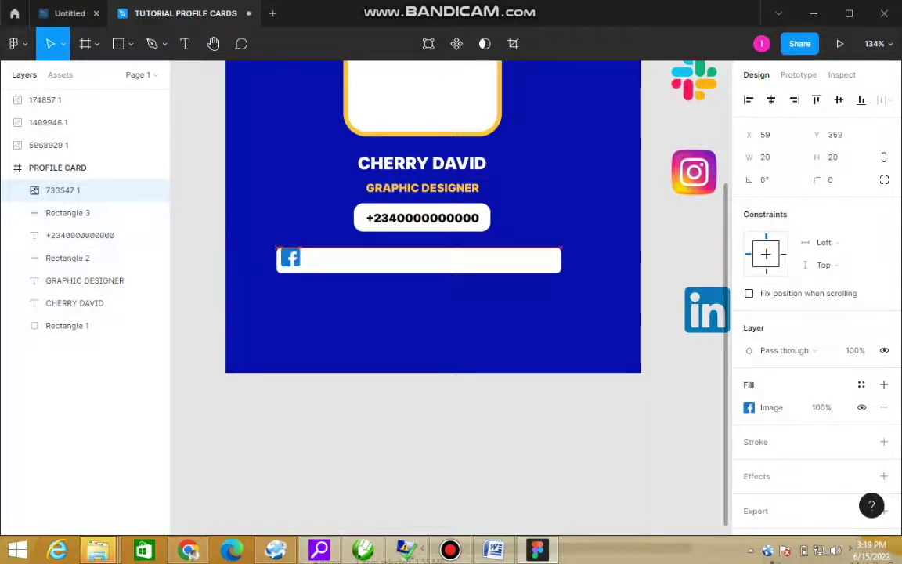
{"action": "key", "text": "Right"}
{"action": "key", "text": "Right"}
{"action": "key", "text": "Right"}
{"action": "key", "text": "Right"}
{"action": "key", "text": "Left"}
{"action": "key", "text": "Down"}
{"action": "key", "text": "Down"}
{"action": "key", "text": "Down"}
{"action": "key", "text": "Down"}
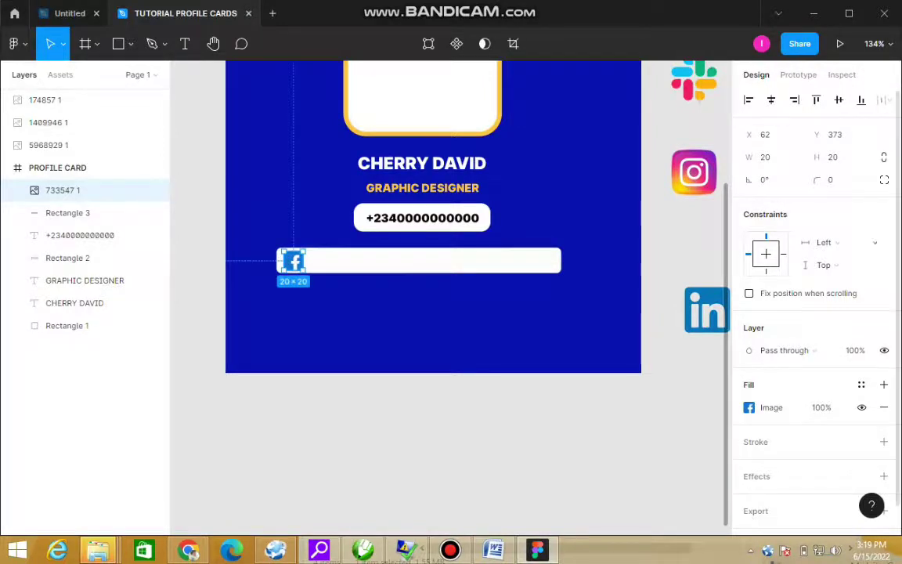
Step: Duplicate the white bar and move the copy below the first one
{"action": "left_click", "coordinate": [67, 212]}
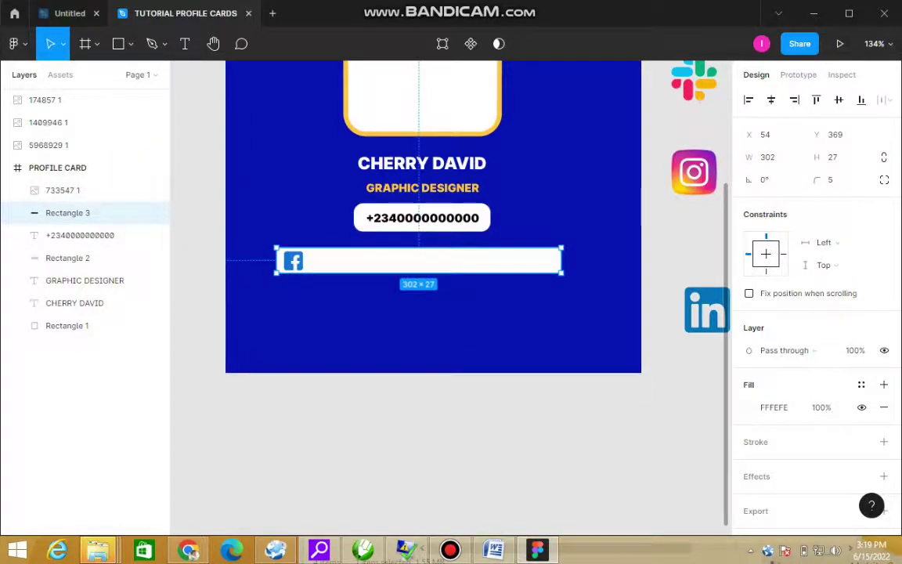
{"action": "key", "text": "ctrl+d"}
{"action": "left_click_drag", "start_coordinate": [419, 261], "coordinate": [419, 294]}
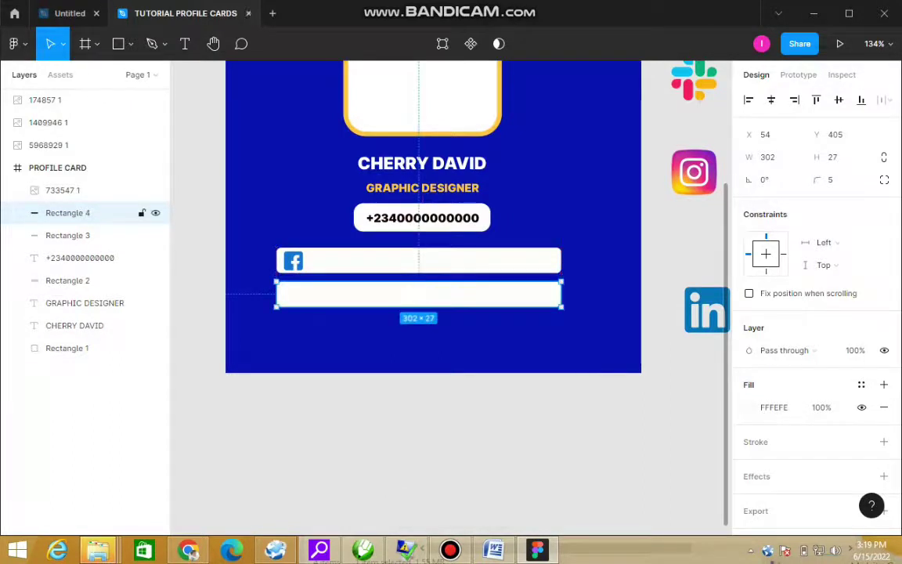
Step: Move the LinkedIn icon onto the second bar and resize it to 20 × 20
{"action": "left_click", "coordinate": [63, 122]}
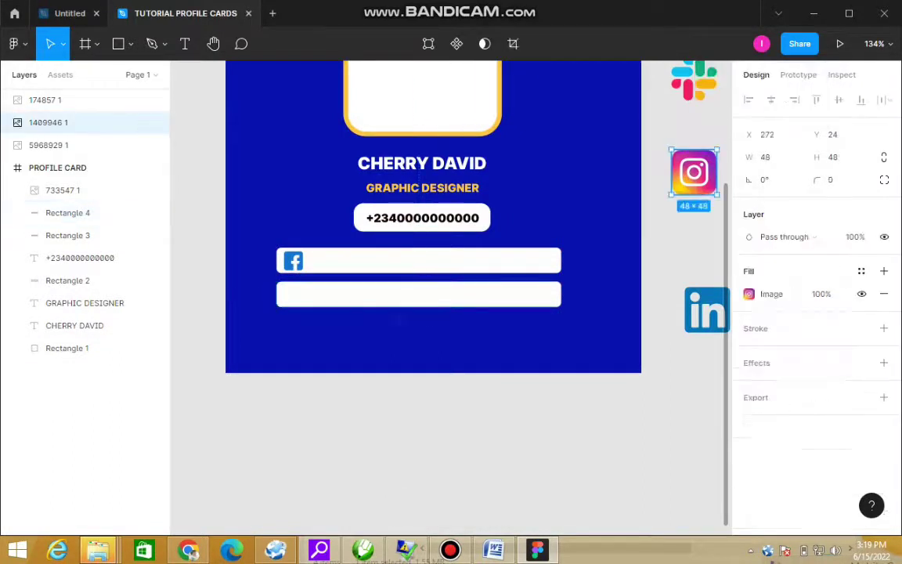
{"action": "left_click_drag", "start_coordinate": [707, 309], "coordinate": [310, 300]}
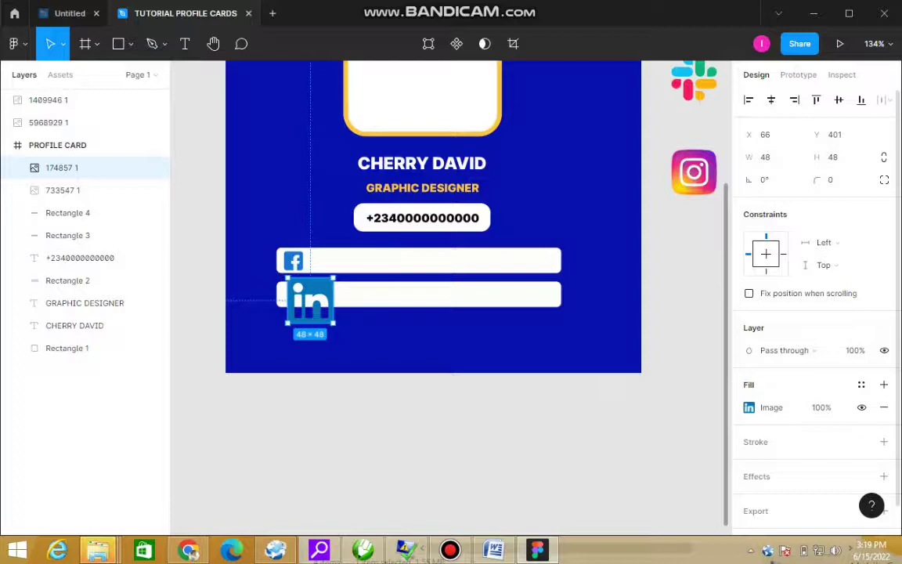
{"action": "left_click", "coordinate": [765, 157]}
{"action": "type", "text": "20"}
{"action": "key", "text": "Tab"}
{"action": "type", "text": "20"}
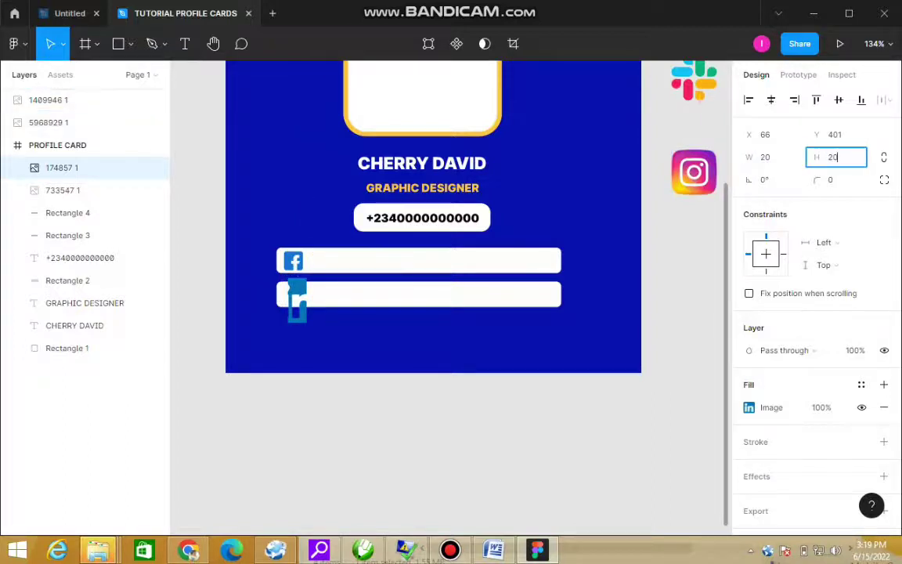
{"action": "key", "text": "Return"}
Step: Align the LinkedIn icon vertically within its bar, then view the whole card
{"action": "left_click", "coordinate": [297, 289]}
{"action": "left_click_drag", "start_coordinate": [309, 289], "coordinate": [294, 300]}
{"action": "key", "text": "ctrl+z"}
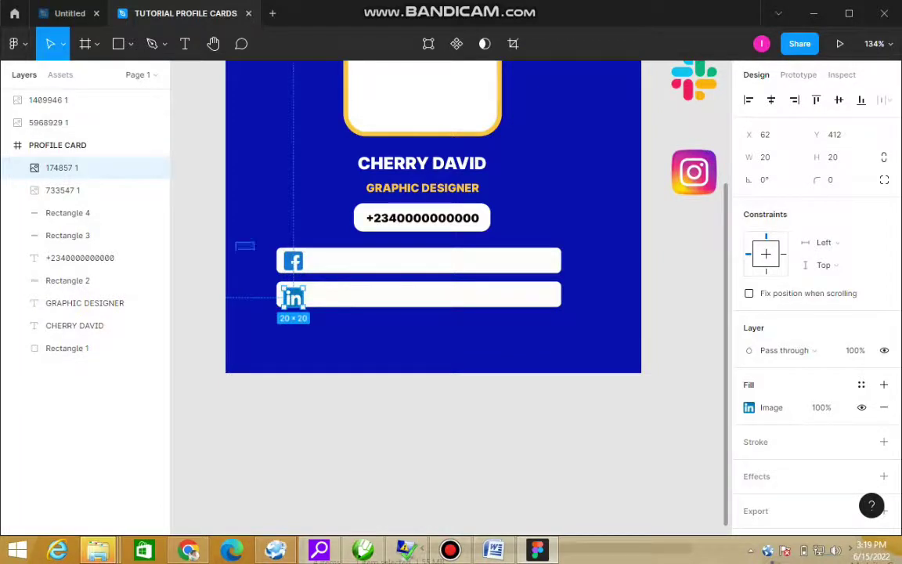
{"action": "scroll", "coordinate": [288, 331], "scroll_direction": "up", "scroll_amount": 5}
{"action": "left_click_drag", "start_coordinate": [299, 256], "coordinate": [299, 250]}
{"action": "key", "text": "minus"}
{"action": "key", "text": "minus"}
{"action": "key", "text": "minus"}
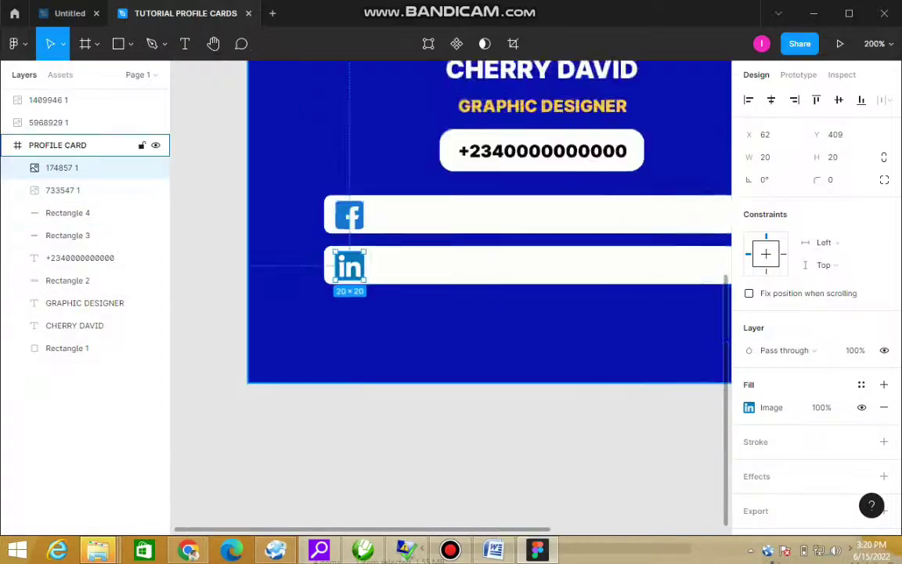
{"action": "key", "text": "shift+1"}
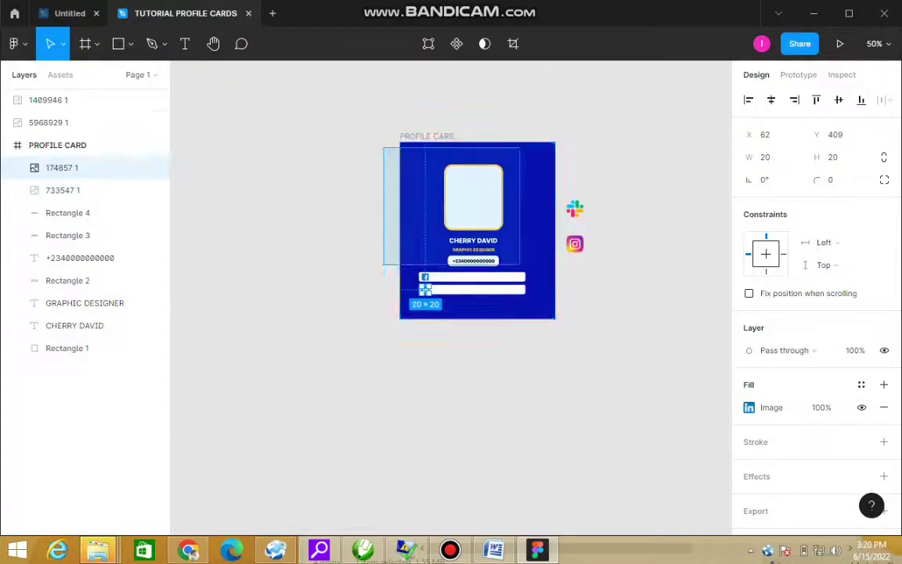
{"action": "left_click", "coordinate": [48, 123]}
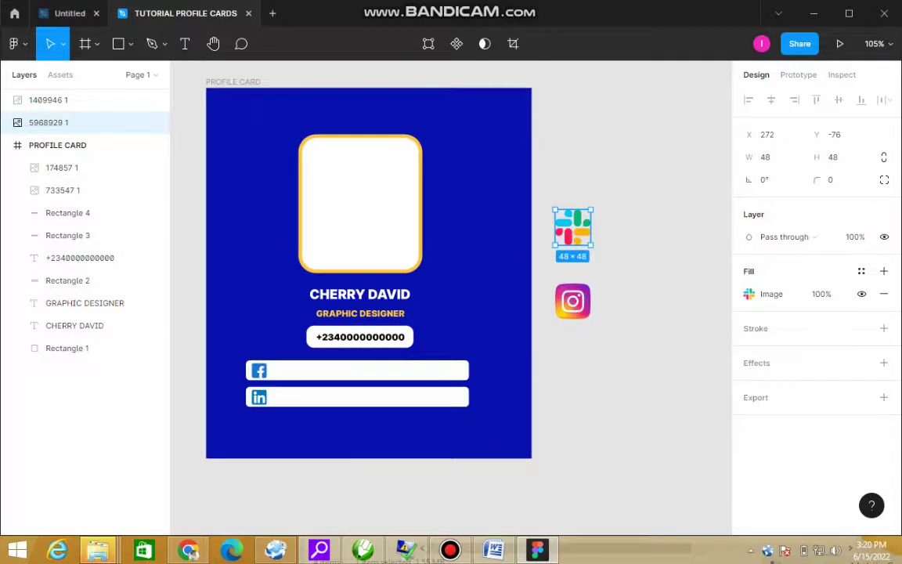
Step: Duplicate the LinkedIn bar twice, stacking two new evenly spaced white bars below it
{"action": "left_click", "coordinate": [67, 212]}
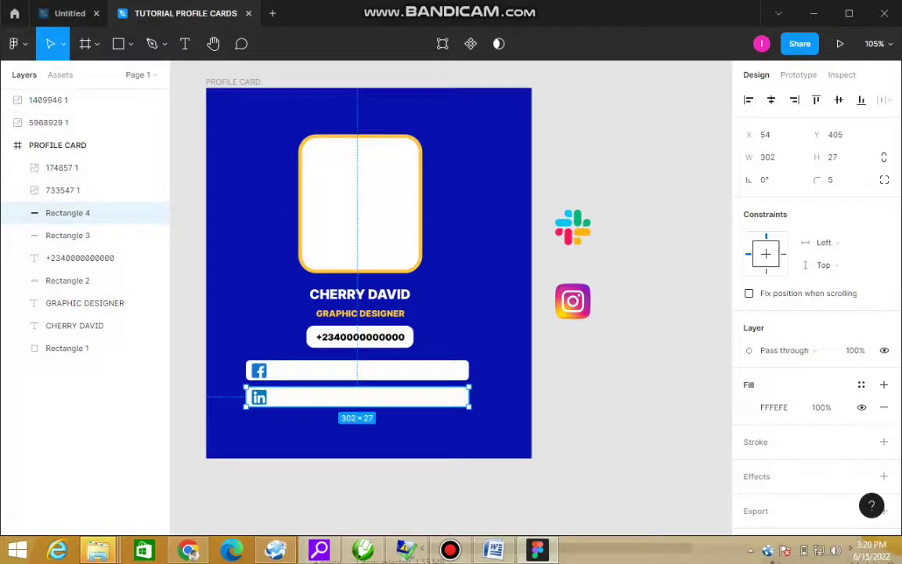
{"action": "key", "text": "ctrl+d"}
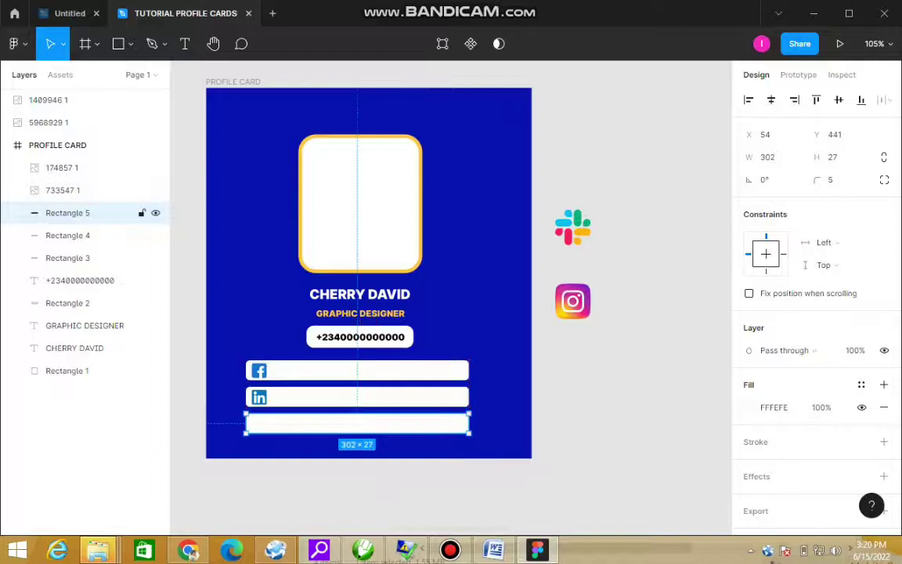
{"action": "double_click", "coordinate": [68, 212]}
{"action": "left_click_drag", "start_coordinate": [357, 423], "coordinate": [357, 446]}
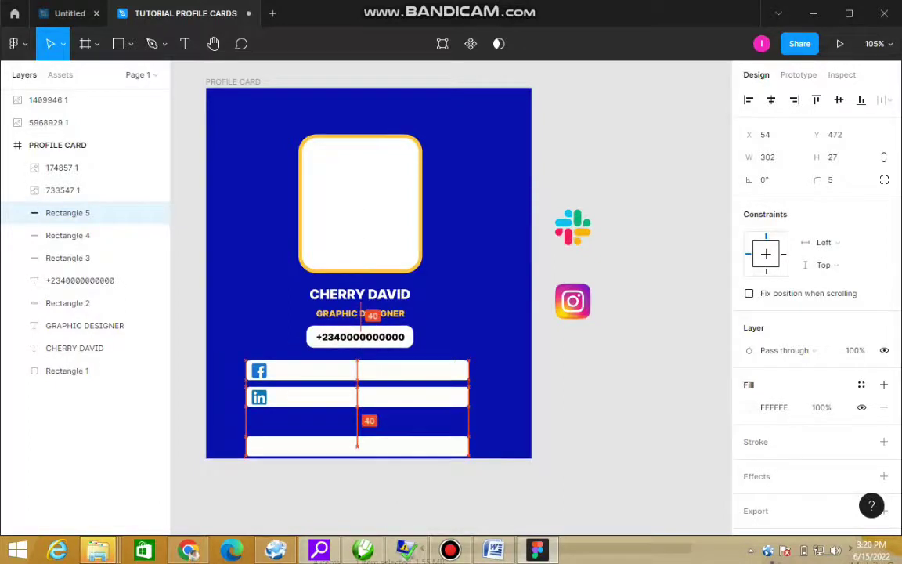
{"action": "key", "text": "ctrl+z"}
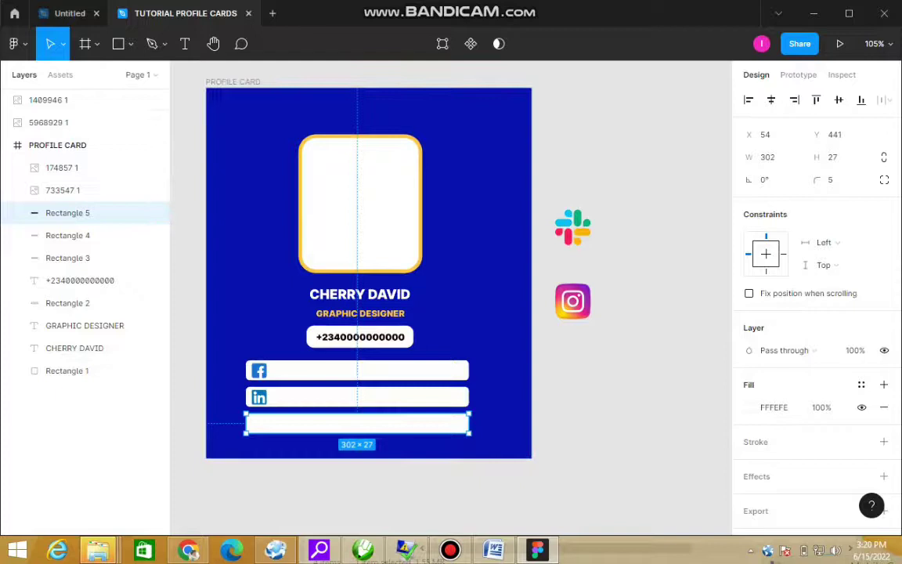
{"action": "key", "text": "Escape"}
{"action": "left_click", "coordinate": [67, 212]}
{"action": "key", "text": "ctrl+d"}
{"action": "left_click_drag", "start_coordinate": [357, 424], "coordinate": [357, 453]}
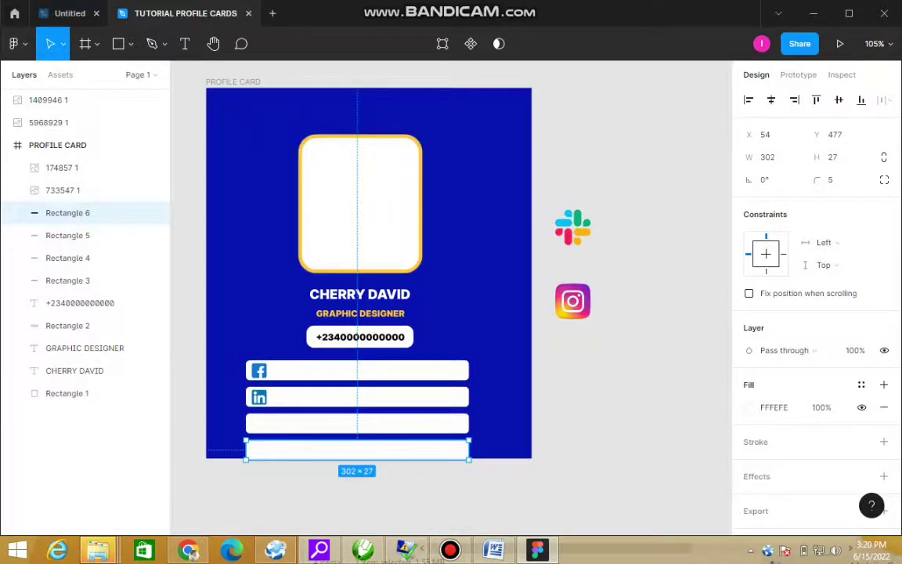
Step: Select all the card's contents and nudge them slightly upward with the arrow keys
{"action": "left_click_drag", "start_coordinate": [188, 99], "coordinate": [457, 433]}
{"action": "key", "text": "Up"}
{"action": "key", "text": "Up"}
{"action": "key", "text": "Up"}
{"action": "key", "text": "Up"}
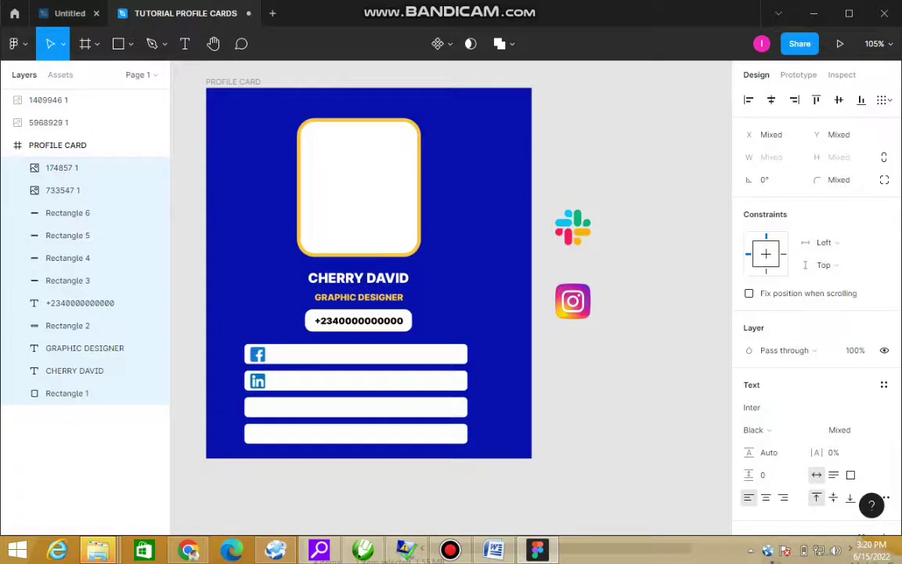
{"action": "key", "text": "Up"}
{"action": "key", "text": "Up"}
{"action": "key", "text": "Up"}
{"action": "key", "text": "Up"}
{"action": "key", "text": "Up"}
{"action": "key", "text": "Up"}
{"action": "key", "text": "Up"}
{"action": "key", "text": "Up"}
{"action": "key", "text": "Up"}
{"action": "key", "text": "Up"}
{"action": "key", "text": "Right"}
{"action": "key", "text": "Right"}
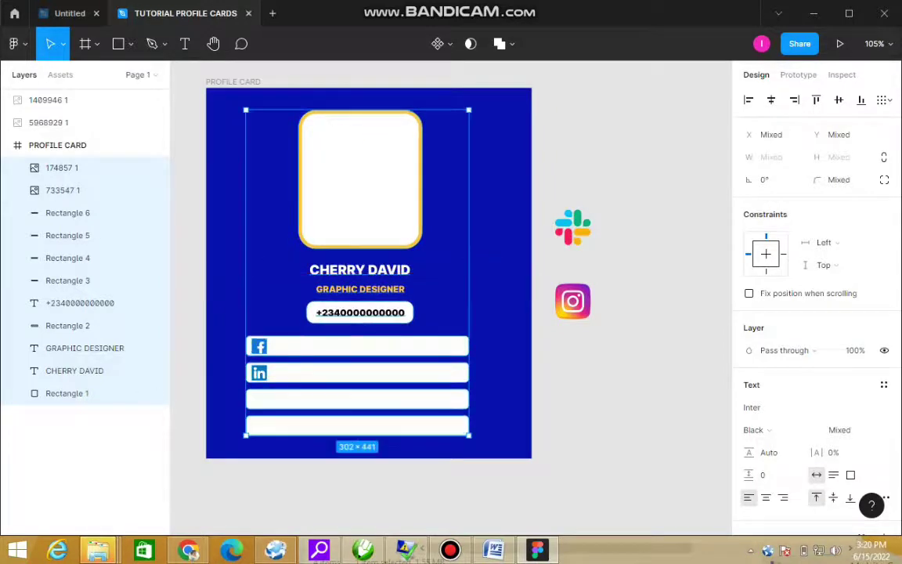
{"action": "key", "text": "Escape"}
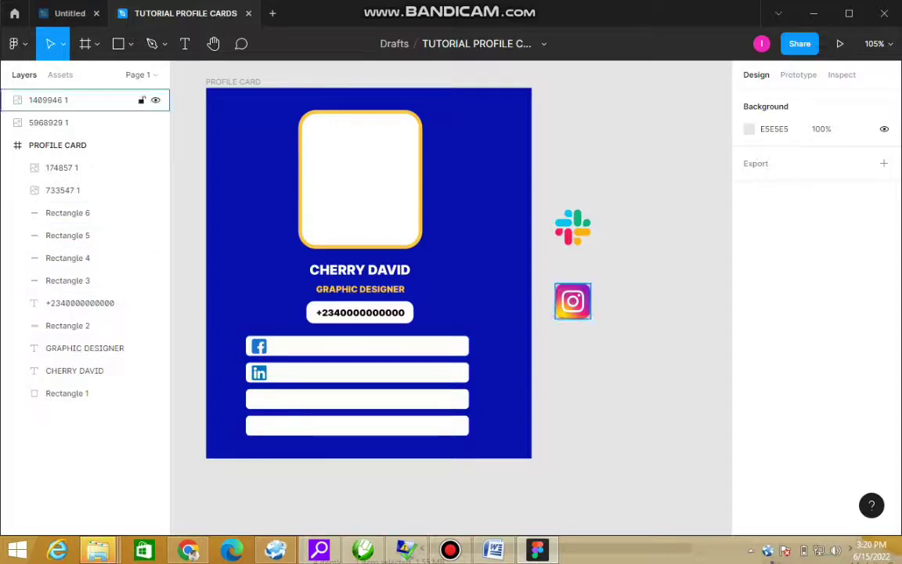
{"action": "left_click", "coordinate": [79, 122]}
Step: Drag the Slack icon onto the card and resize it to 20 × 20
{"action": "left_click_drag", "start_coordinate": [572, 227], "coordinate": [265, 428]}
{"action": "left_click", "coordinate": [771, 156]}
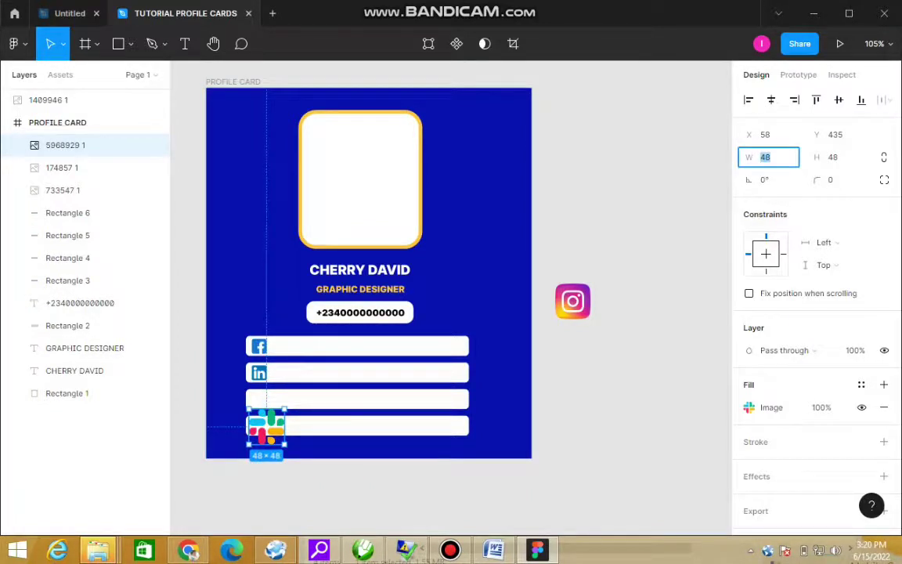
{"action": "type", "text": "20"}
{"action": "key", "text": "Tab"}
{"action": "type", "text": "20"}
{"action": "key", "text": "Return"}
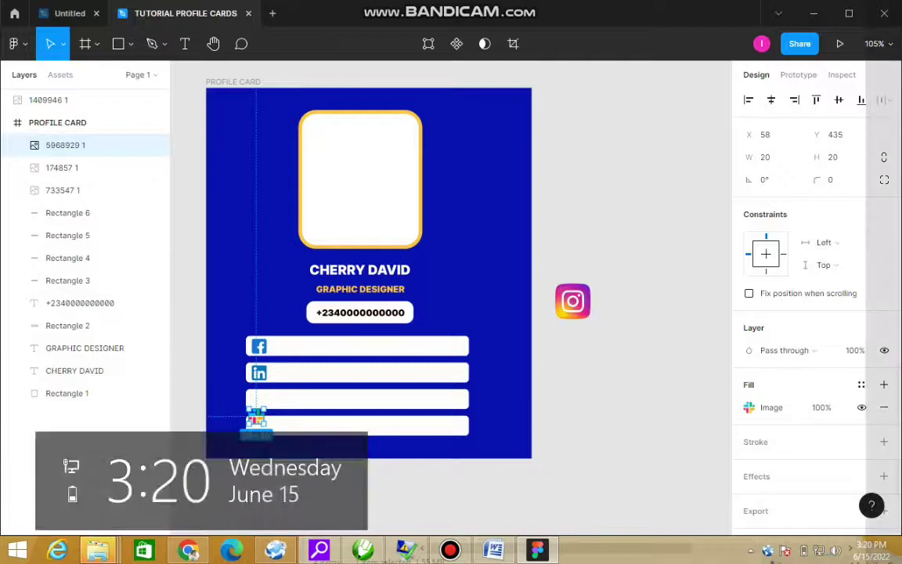
Step: Bring the Instagram icon into the card's third row and resize it to 20 × 20
{"action": "left_click_drag", "start_coordinate": [572, 302], "coordinate": [267, 398]}
{"action": "left_click", "coordinate": [765, 156]}
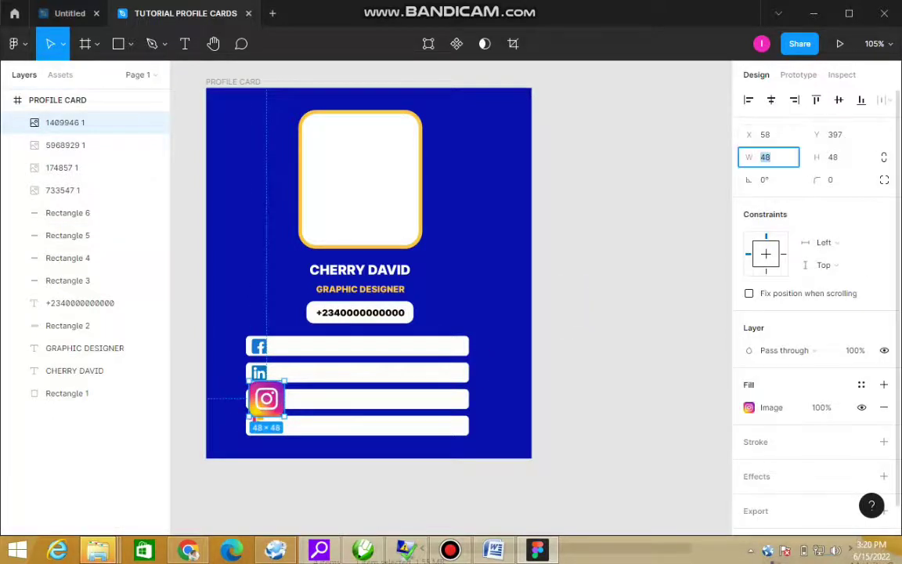
{"action": "type", "text": "20"}
{"action": "key", "text": "Tab"}
{"action": "type", "text": "20"}
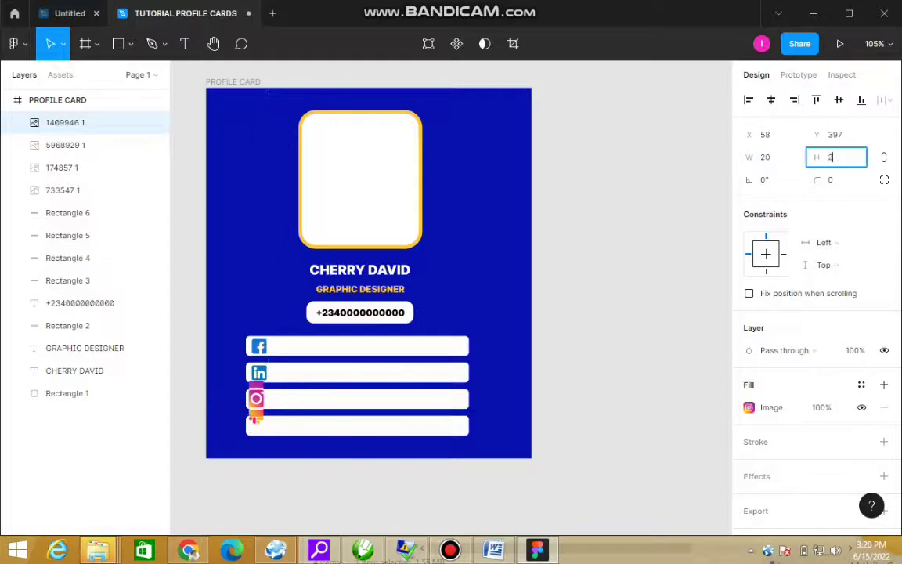
{"action": "key", "text": "Return"}
Step: Settle the Instagram icon inside the third bar and the Slack icon inside the fourth
{"action": "left_click", "coordinate": [256, 389]}
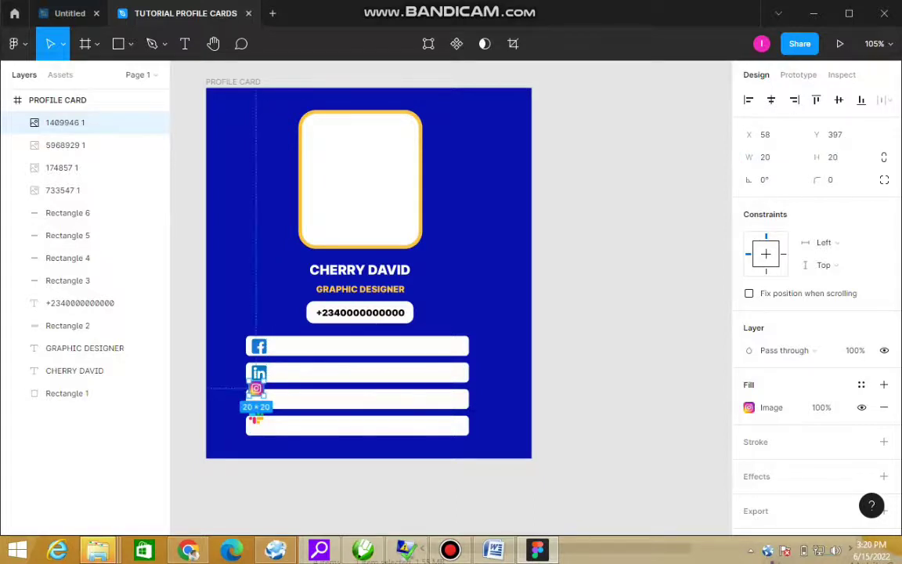
{"action": "left_click_drag", "start_coordinate": [218, 321], "coordinate": [362, 431]}
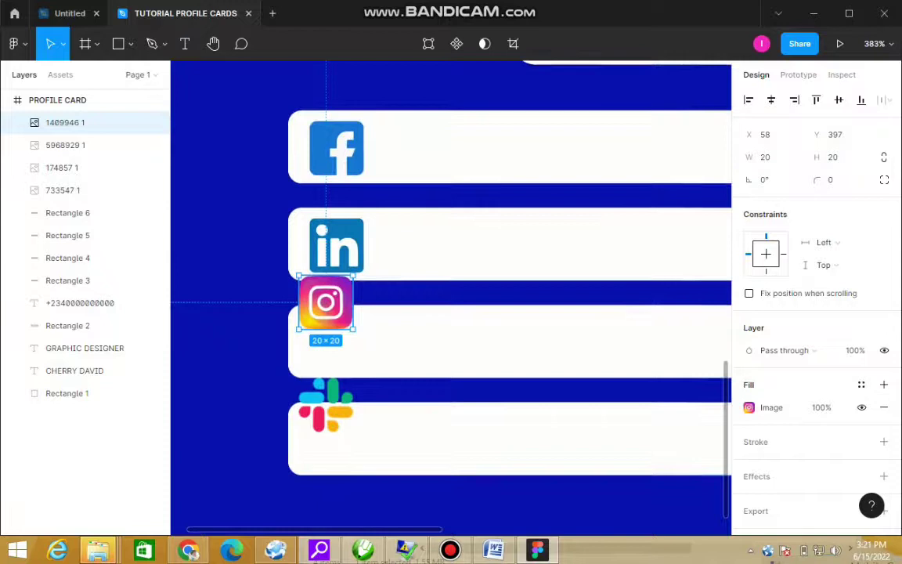
{"action": "left_click_drag", "start_coordinate": [325, 302], "coordinate": [325, 342]}
{"action": "left_click_drag", "start_coordinate": [326, 403], "coordinate": [331, 438]}
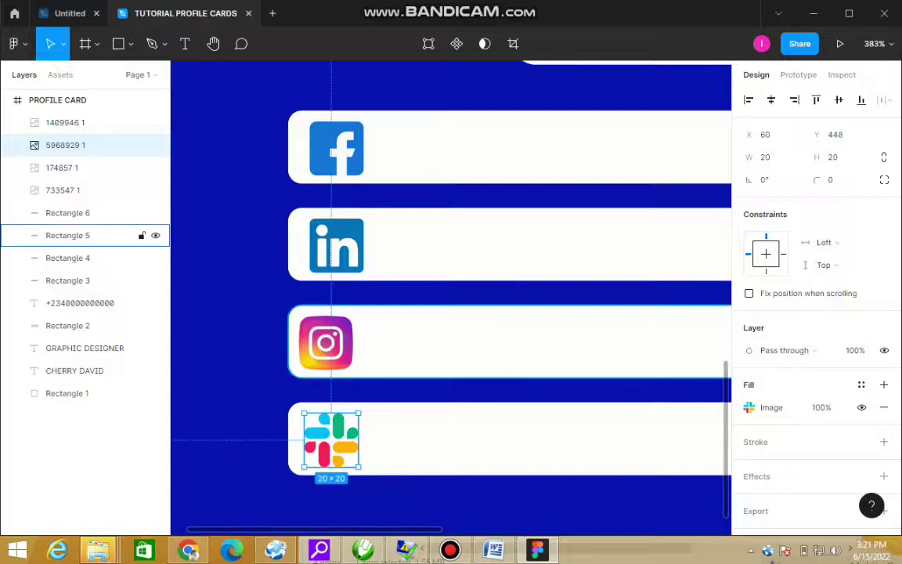
{"action": "key", "text": "shift+0"}
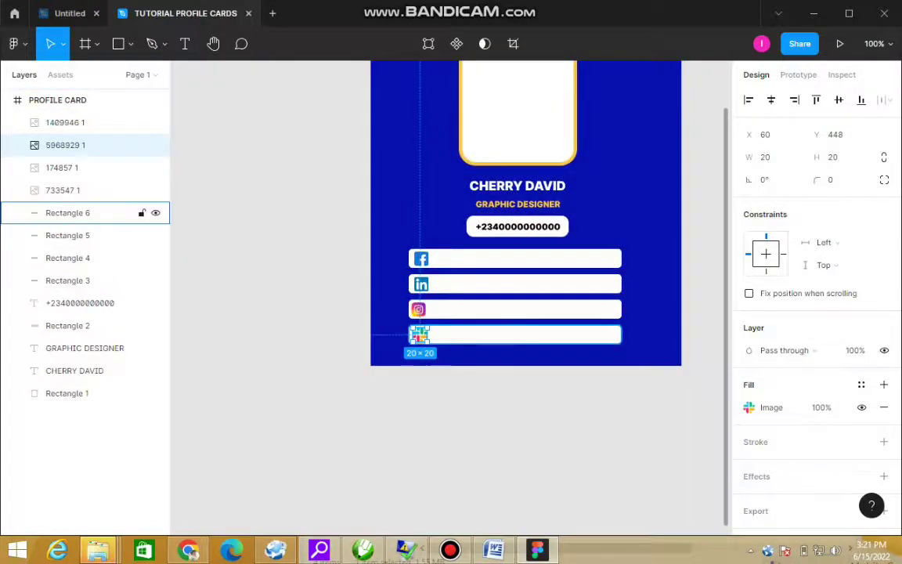
{"action": "key", "text": "Escape"}
{"action": "left_click_drag", "start_coordinate": [332, 207], "coordinate": [702, 374]}
Step: Change the photo frame's yellow stroke weight from 5 to 10
{"action": "left_click", "coordinate": [445, 249]}
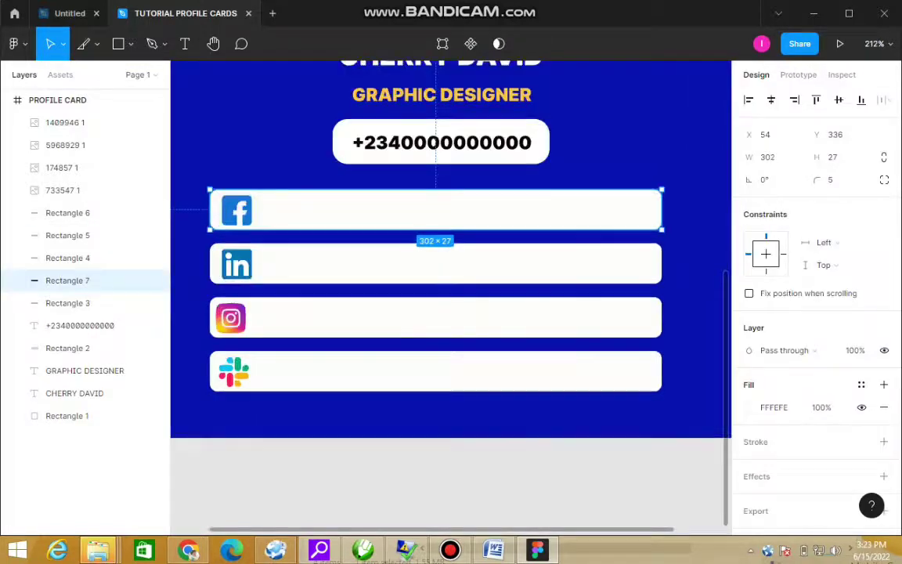
{"action": "left_click", "coordinate": [445, 478]}
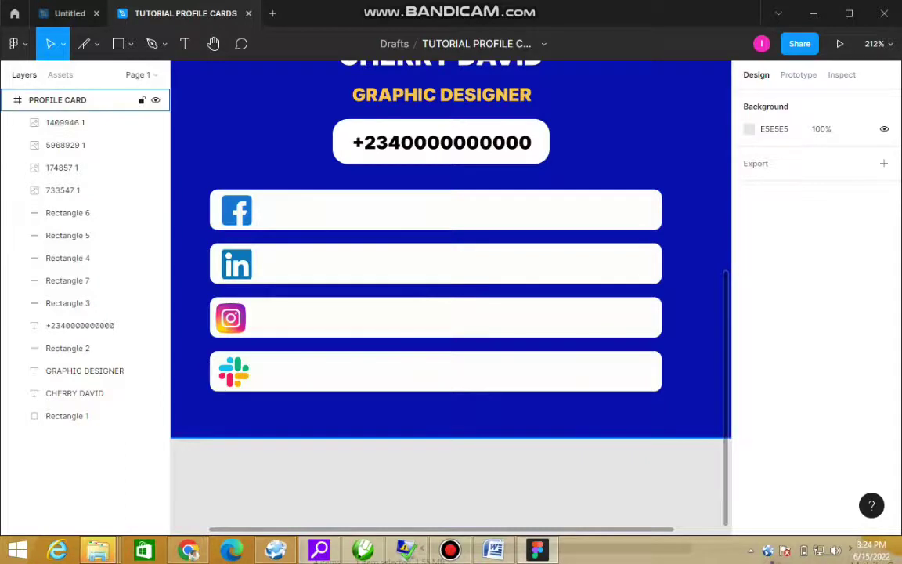
{"action": "key", "text": "shift+1"}
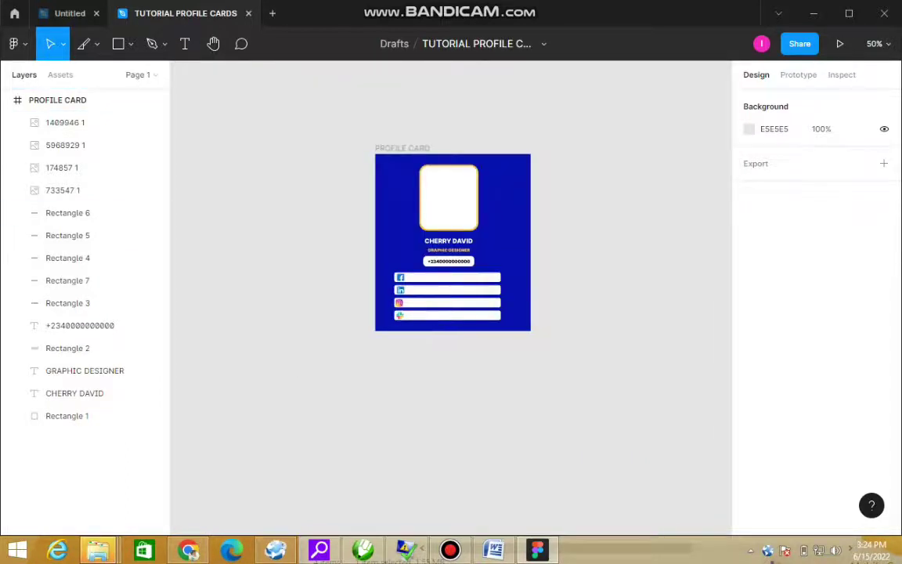
{"action": "key", "text": "shift+1"}
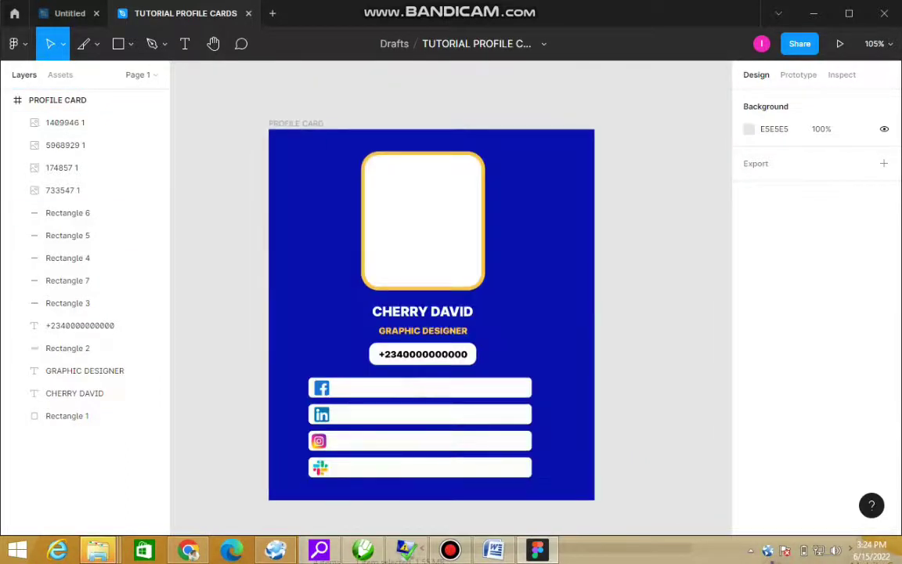
{"action": "left_click", "coordinate": [67, 416]}
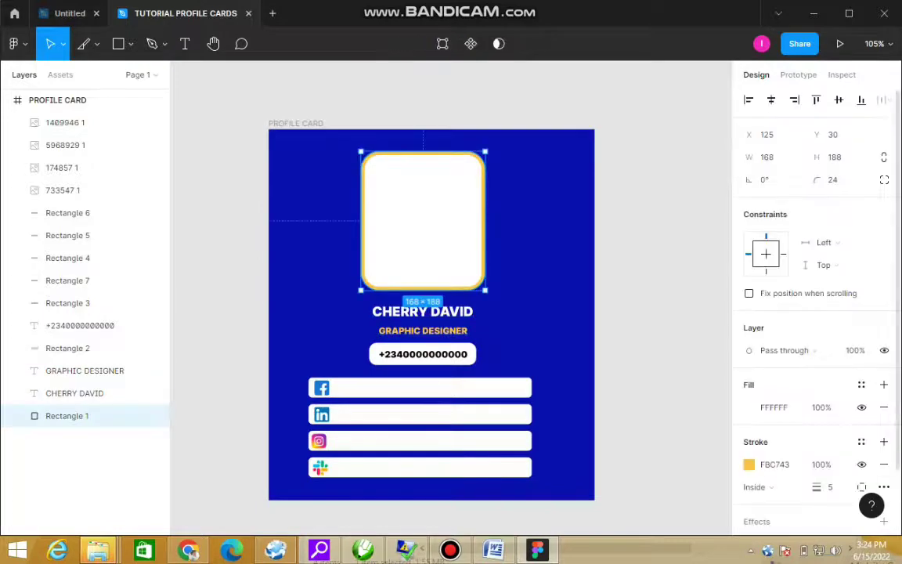
{"action": "left_click", "coordinate": [826, 487]}
{"action": "type", "text": "1"}
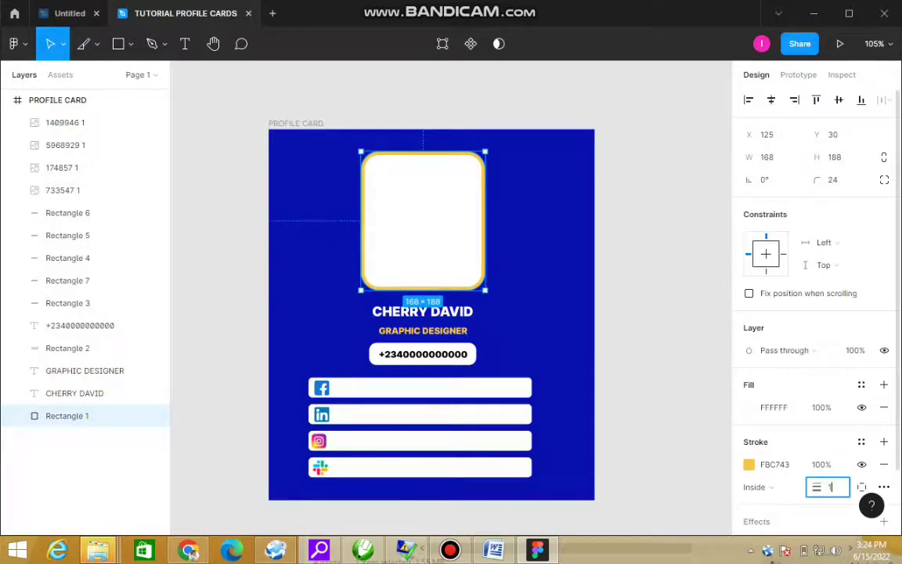
{"action": "type", "text": "0"}
{"action": "key", "text": "Return"}
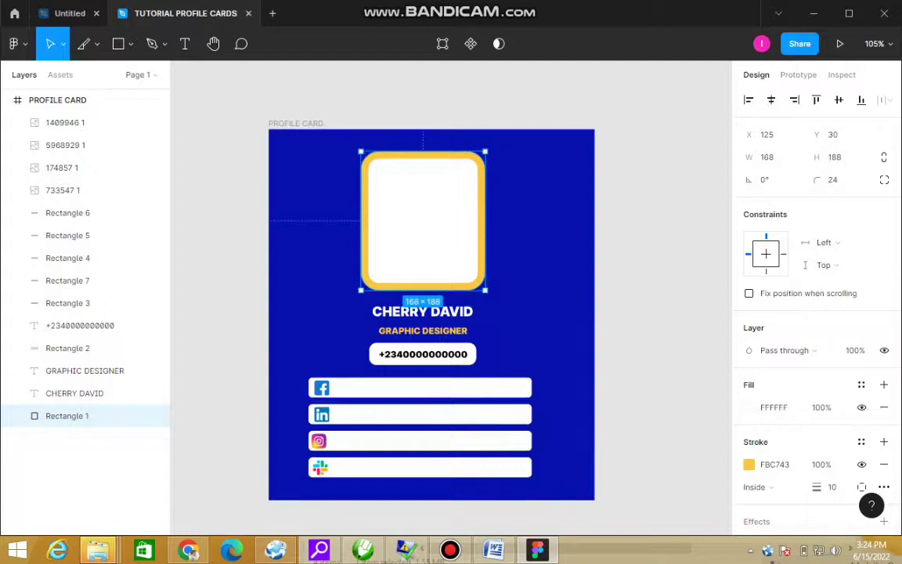
{"action": "key", "text": "Escape"}
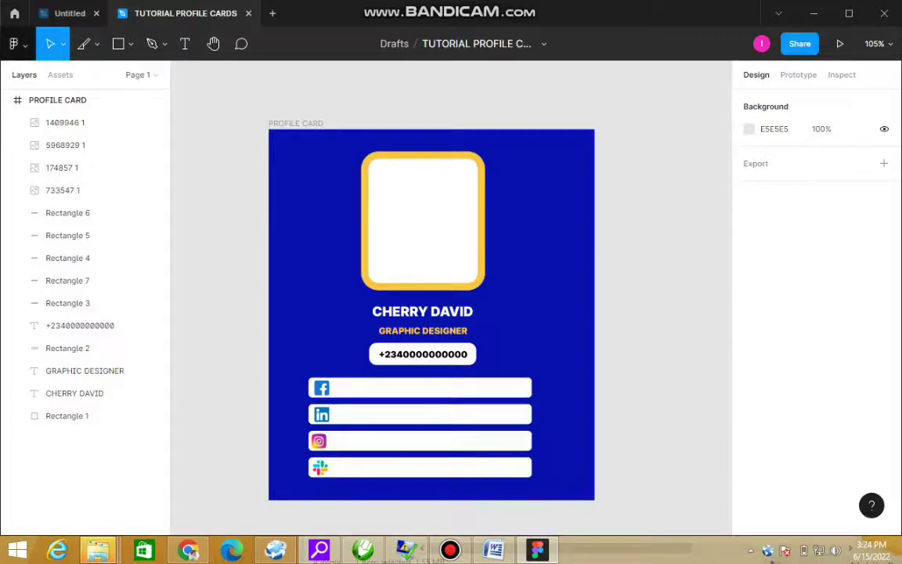
Step: Look through the move, frame and shape tool option lists in the toolbar
{"action": "left_click", "coordinate": [63, 44]}
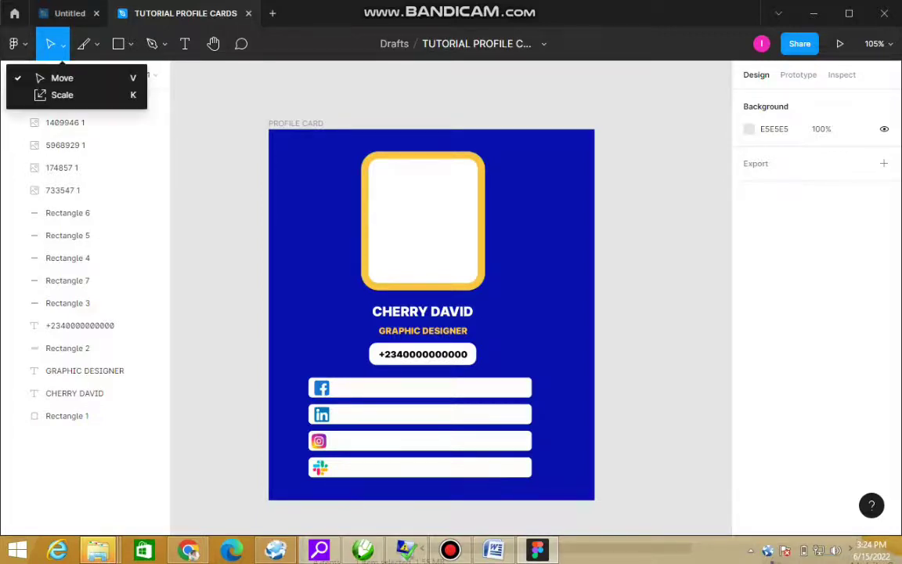
{"action": "left_click", "coordinate": [96, 44]}
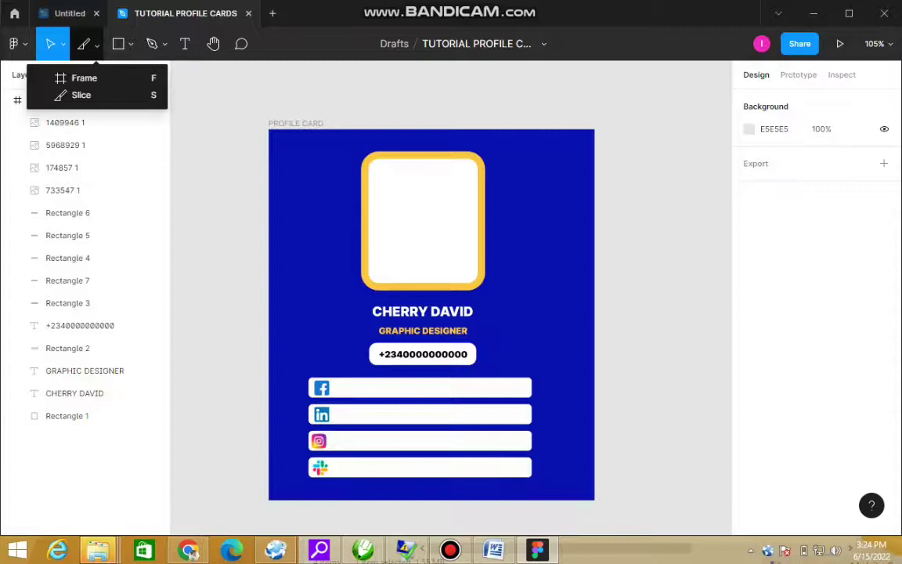
{"action": "left_click", "coordinate": [130, 44]}
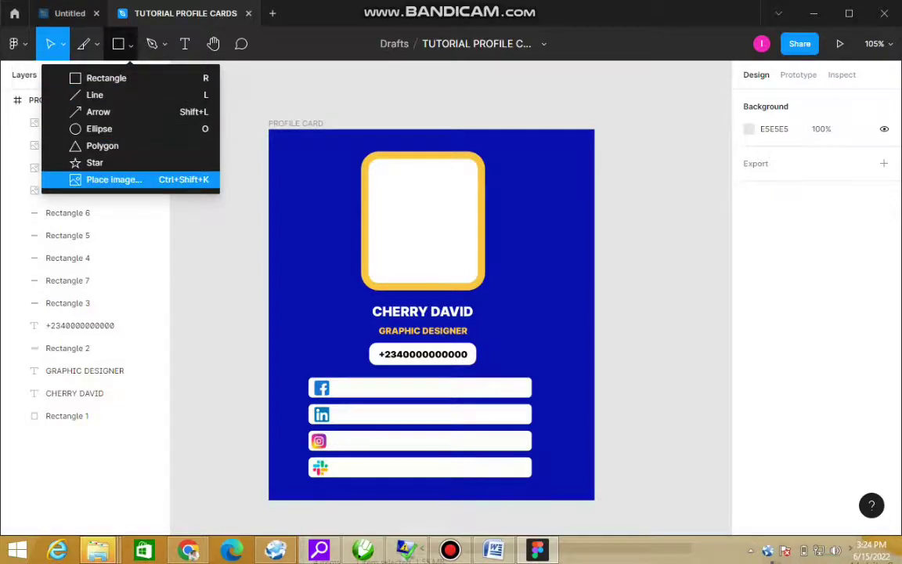
{"action": "left_click", "coordinate": [15, 44]}
Step: Choose File > Place image... from the main menu to bring up the Open dialog
{"action": "left_click", "coordinate": [14, 43]}
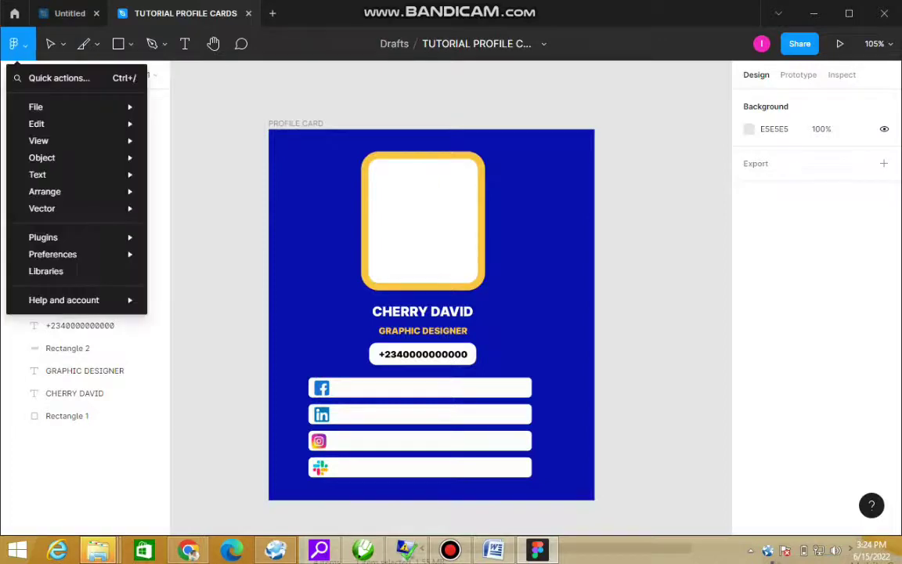
{"action": "mouse_move", "coordinate": [47, 106]}
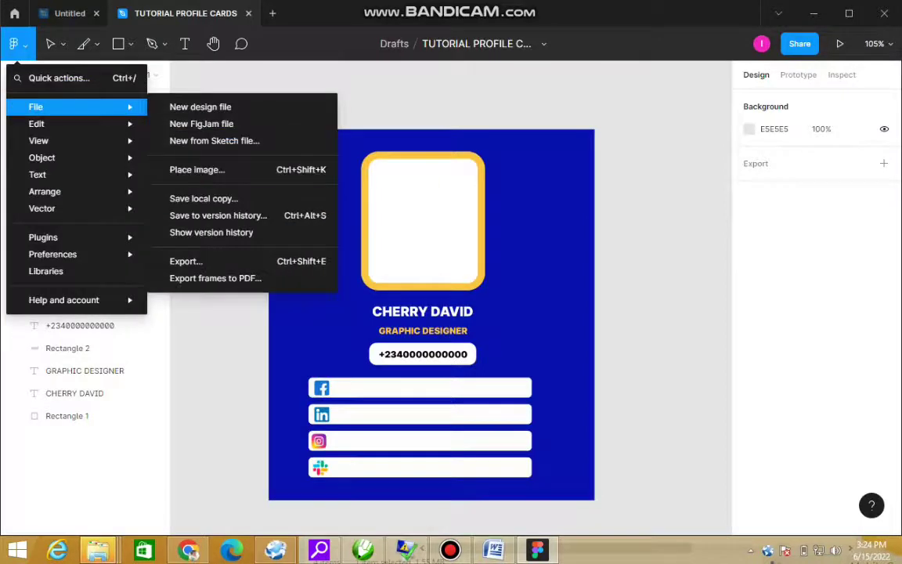
{"action": "left_click", "coordinate": [196, 169]}
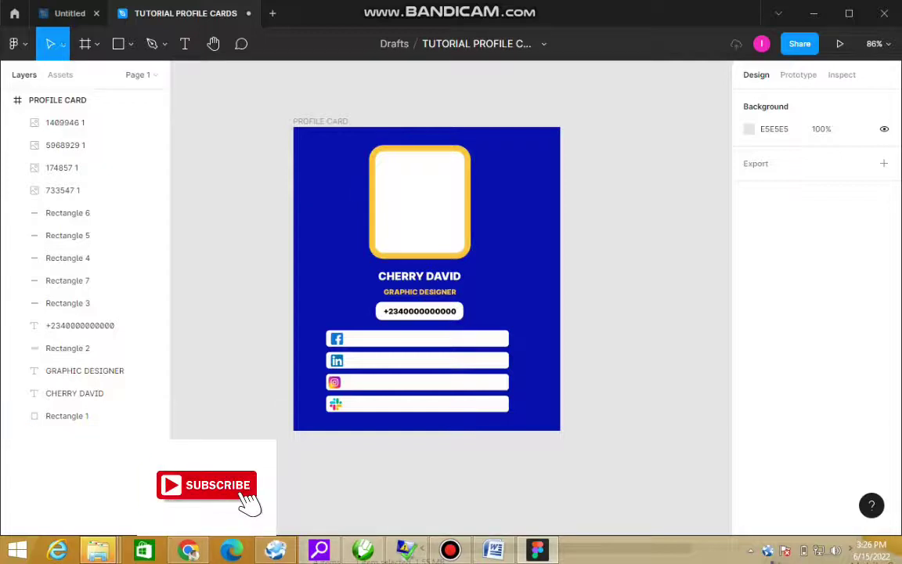
{"action": "left_click", "coordinate": [16, 44]}
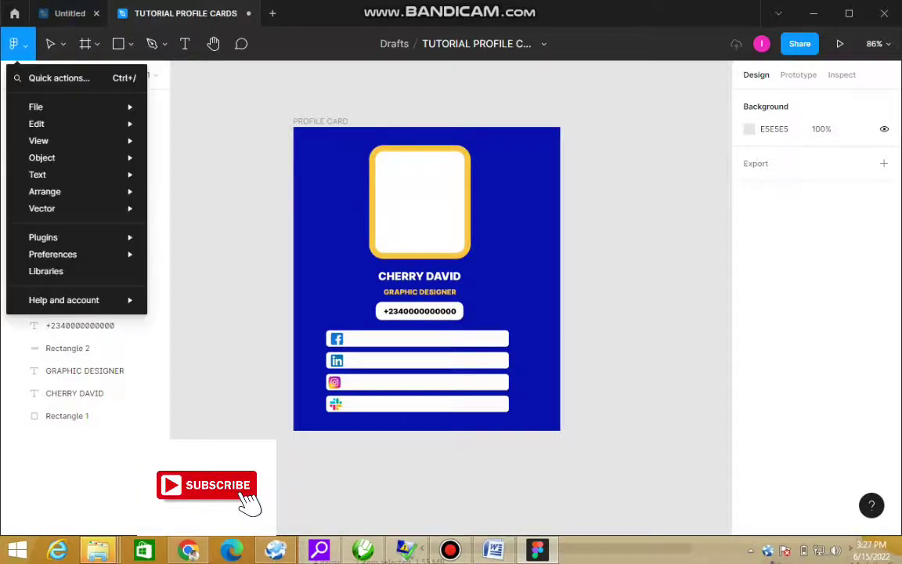
{"action": "key", "text": "Down"}
{"action": "key", "text": "Down"}
{"action": "key", "text": "Right"}
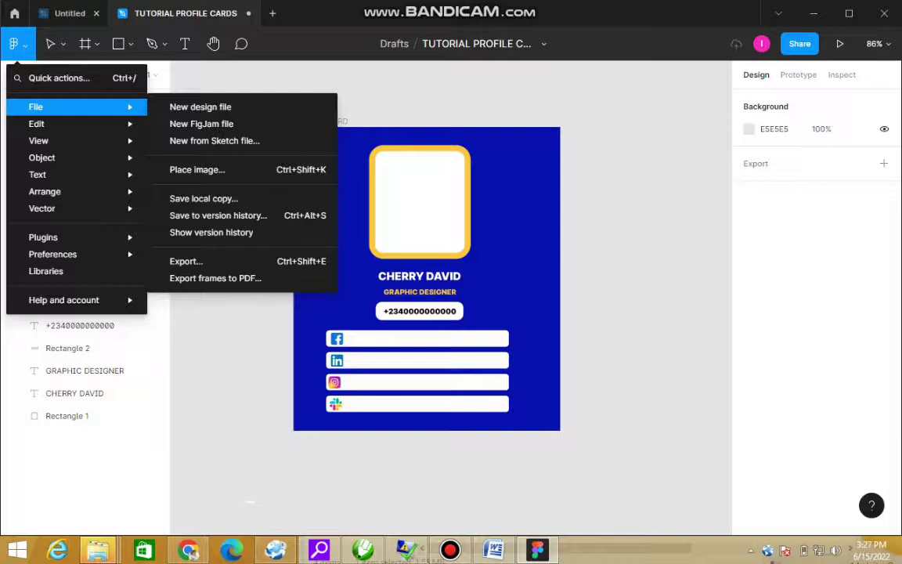
{"action": "key", "text": "Down"}
{"action": "key", "text": "Down"}
{"action": "key", "text": "Down"}
{"action": "key", "text": "Down"}
{"action": "key", "text": "Return"}
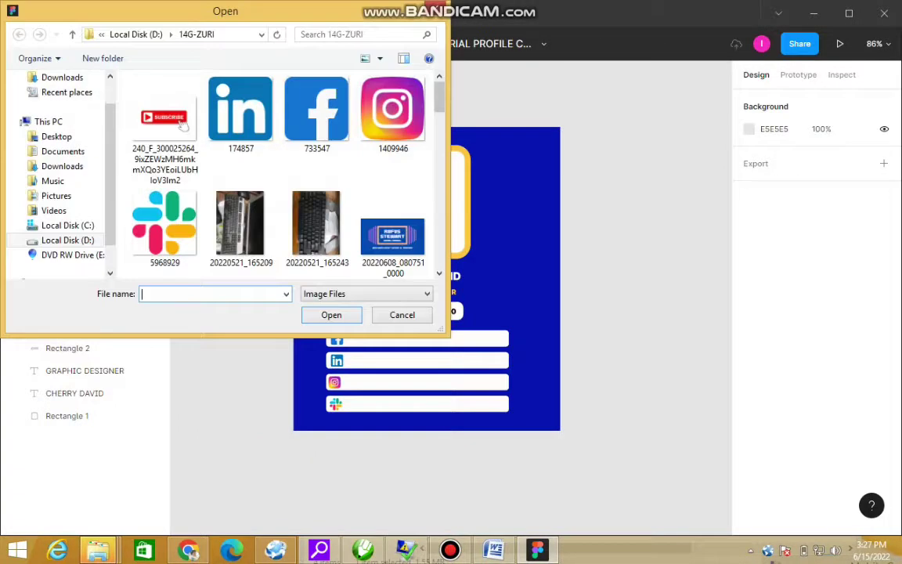
Step: Load the woman-with-laptop picture from the Open dialog for placing
{"action": "scroll", "coordinate": [182, 125], "scroll_direction": "down", "scroll_amount": 15}
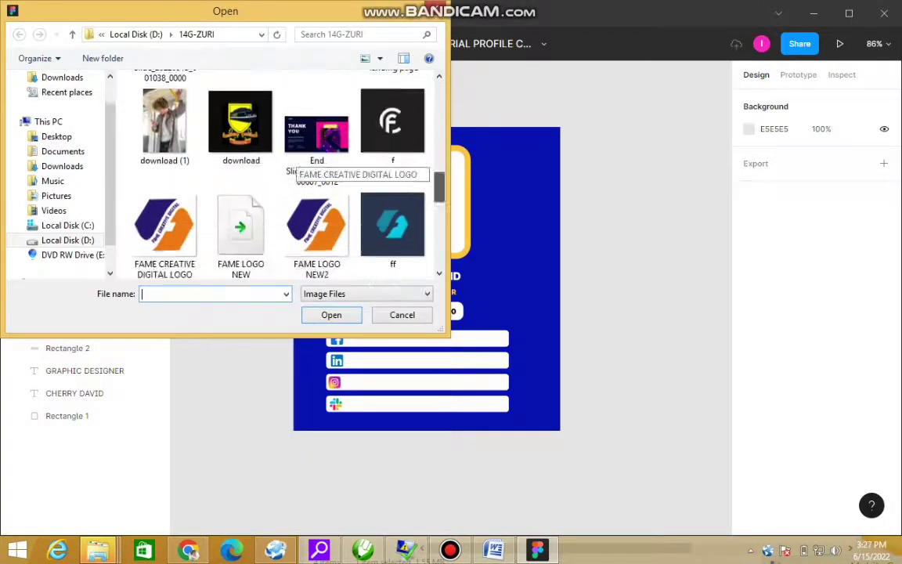
{"action": "scroll", "coordinate": [297, 166], "scroll_direction": "down", "scroll_amount": 2}
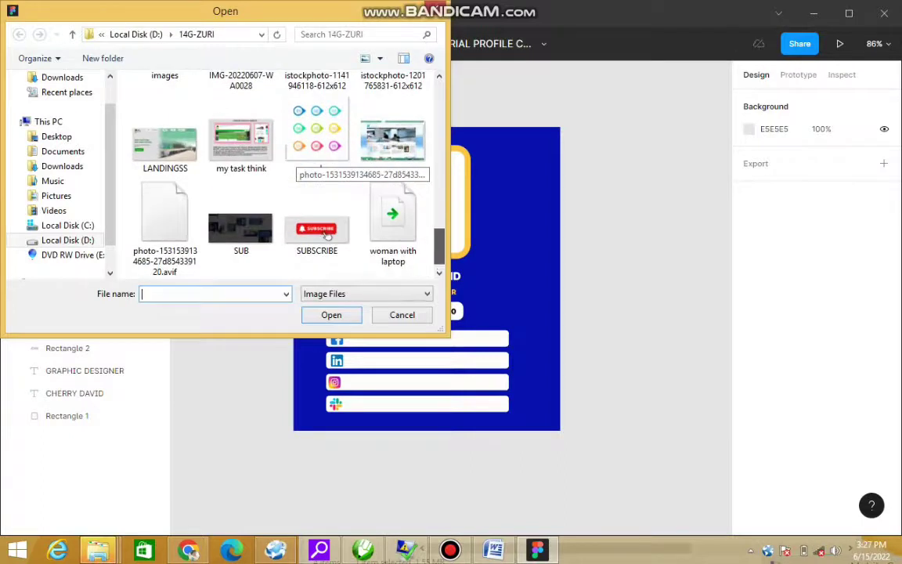
{"action": "scroll", "coordinate": [327, 270], "scroll_direction": "up", "scroll_amount": 1}
{"action": "left_click", "coordinate": [393, 247]}
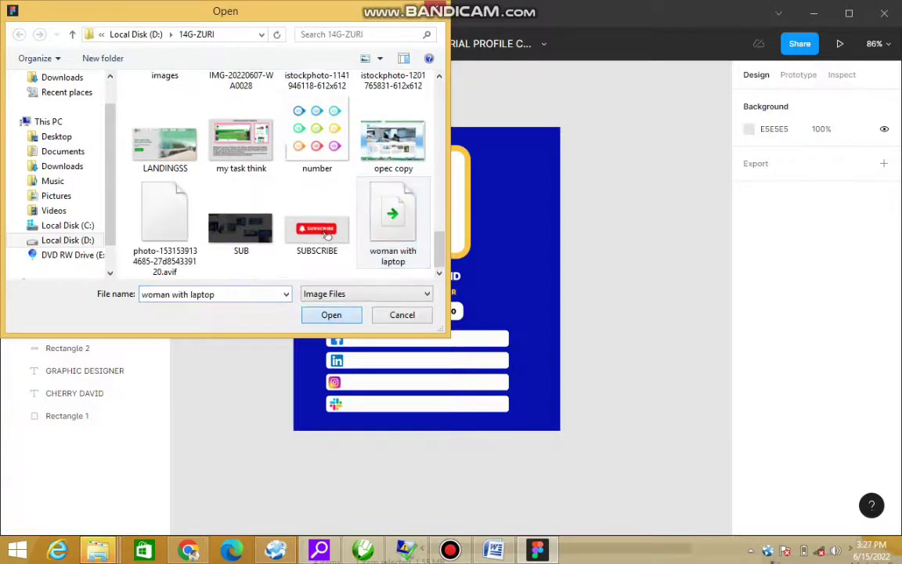
{"action": "double_click", "coordinate": [392, 219]}
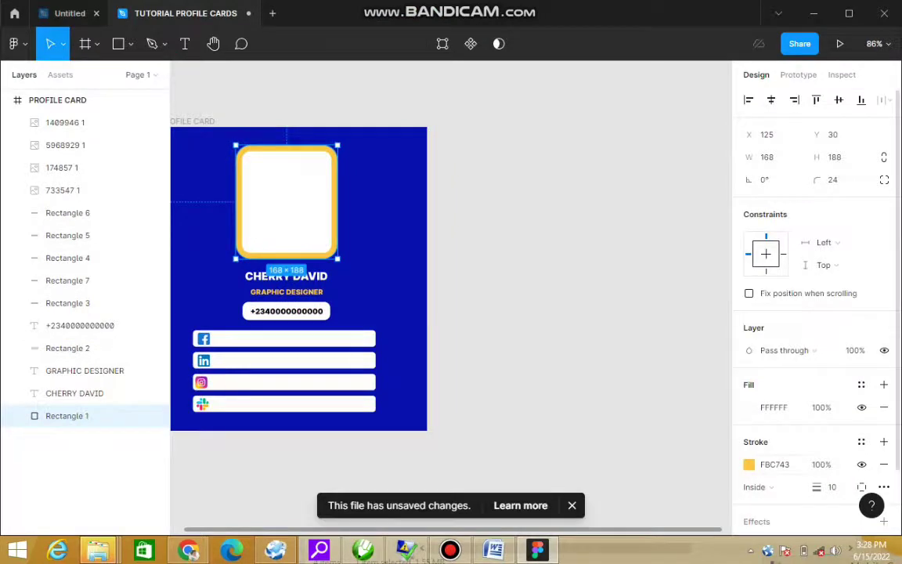
Step: Switch the photo frame's fill type from Solid to Image, leaving the border yellow
{"action": "left_click", "coordinate": [748, 464]}
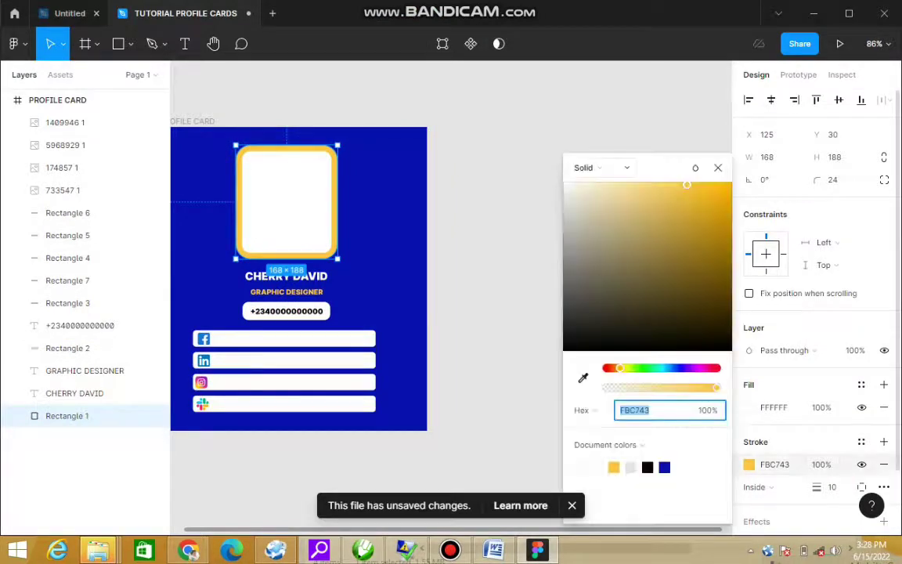
{"action": "left_click", "coordinate": [601, 168]}
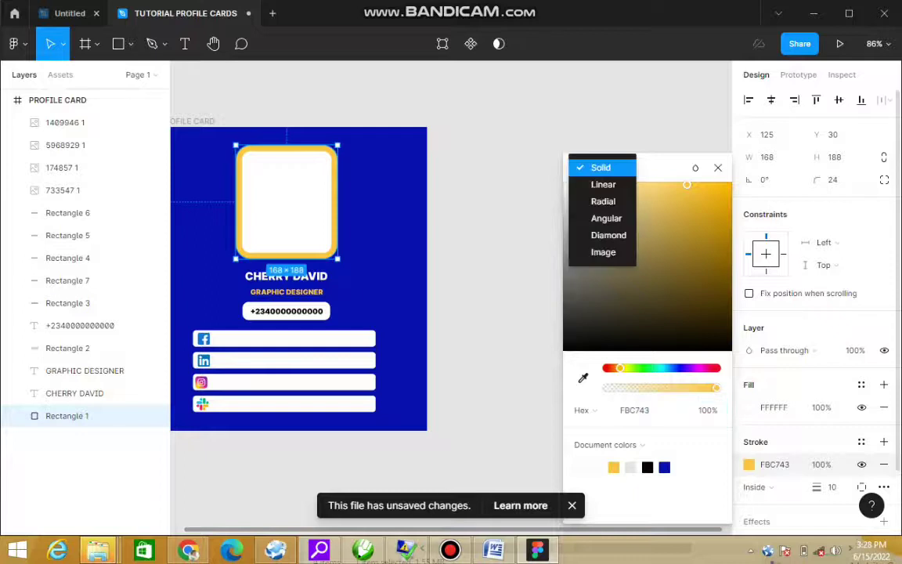
{"action": "left_click", "coordinate": [602, 253]}
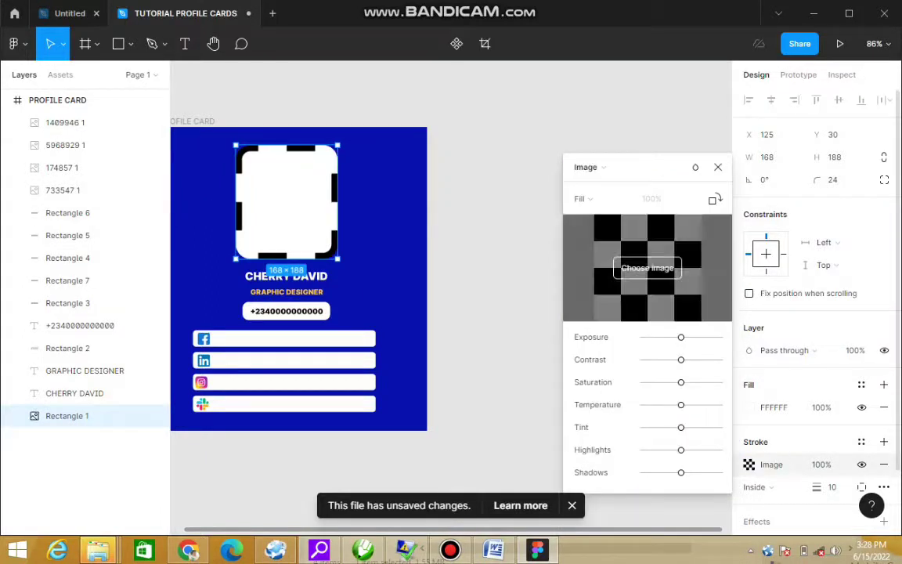
{"action": "key", "text": "ctrl+z"}
{"action": "left_click", "coordinate": [749, 407]}
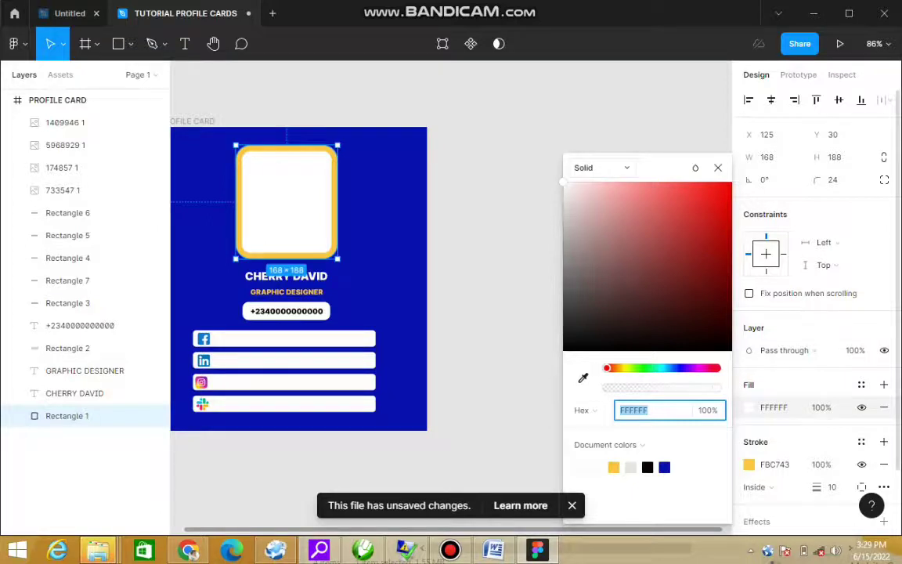
{"action": "left_click", "coordinate": [601, 168]}
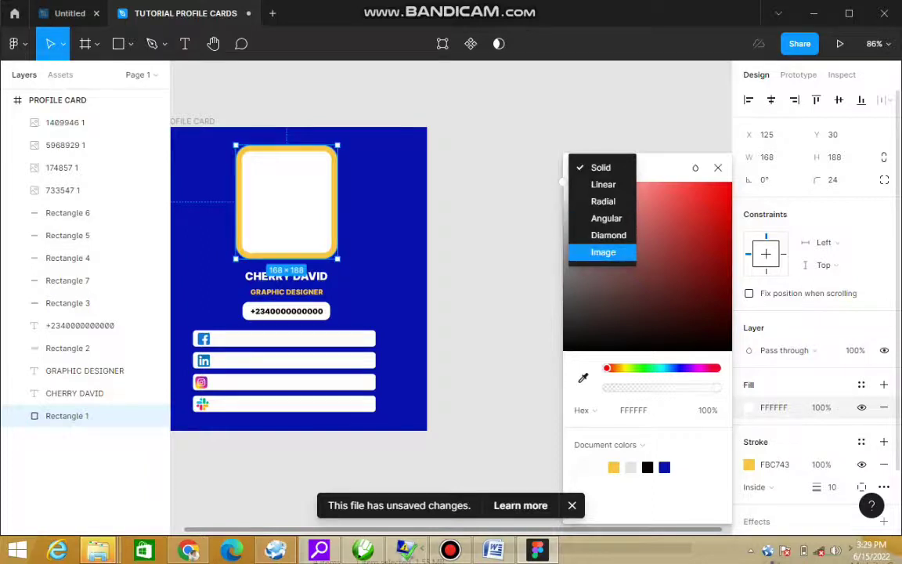
{"action": "left_click", "coordinate": [603, 252]}
{"action": "left_click", "coordinate": [646, 268]}
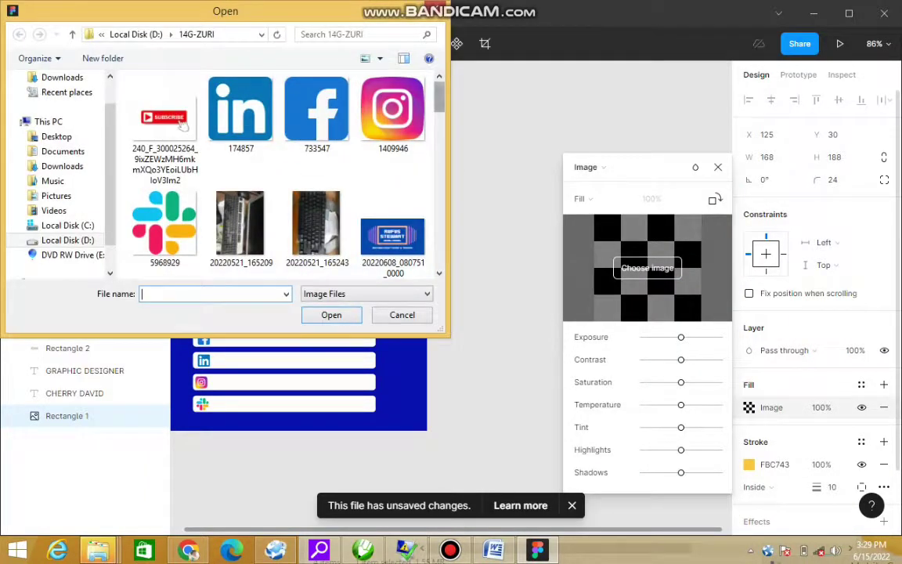
{"action": "scroll", "coordinate": [326, 235], "scroll_direction": "down", "scroll_amount": 10}
{"action": "scroll", "coordinate": [328, 234], "scroll_direction": "up", "scroll_amount": 5}
{"action": "scroll", "coordinate": [328, 235], "scroll_direction": "down", "scroll_amount": 3}
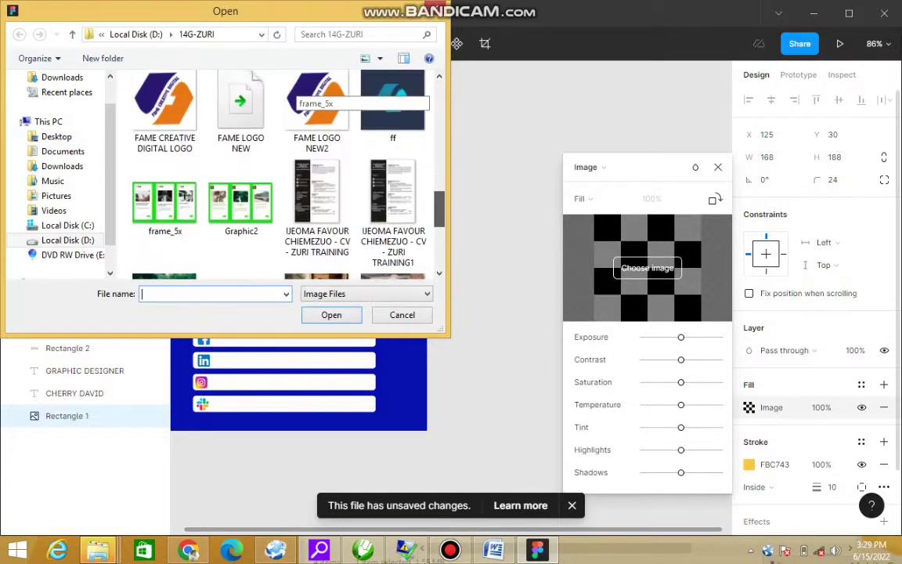
{"action": "left_click", "coordinate": [316, 200]}
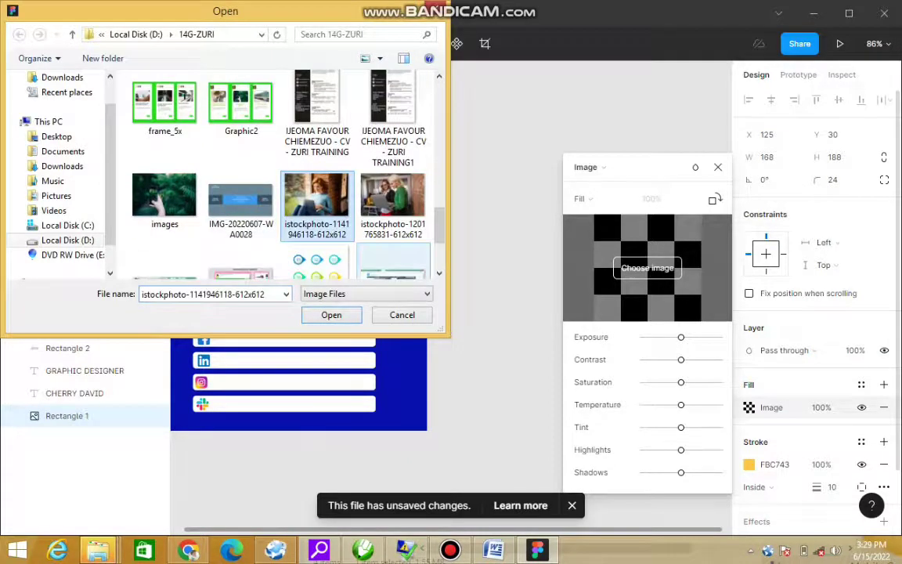
{"action": "key", "text": "Return"}
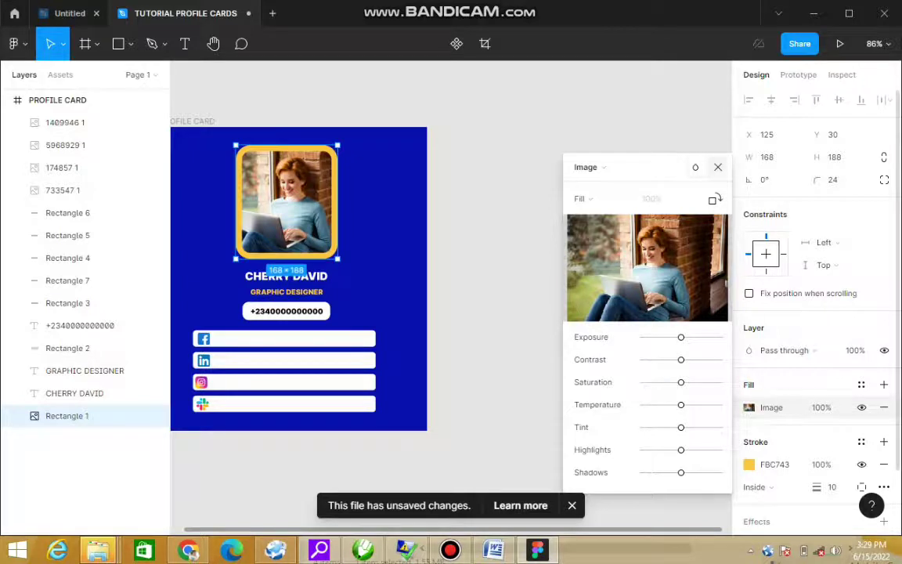
{"action": "left_click", "coordinate": [718, 167]}
{"action": "key", "text": "Escape"}
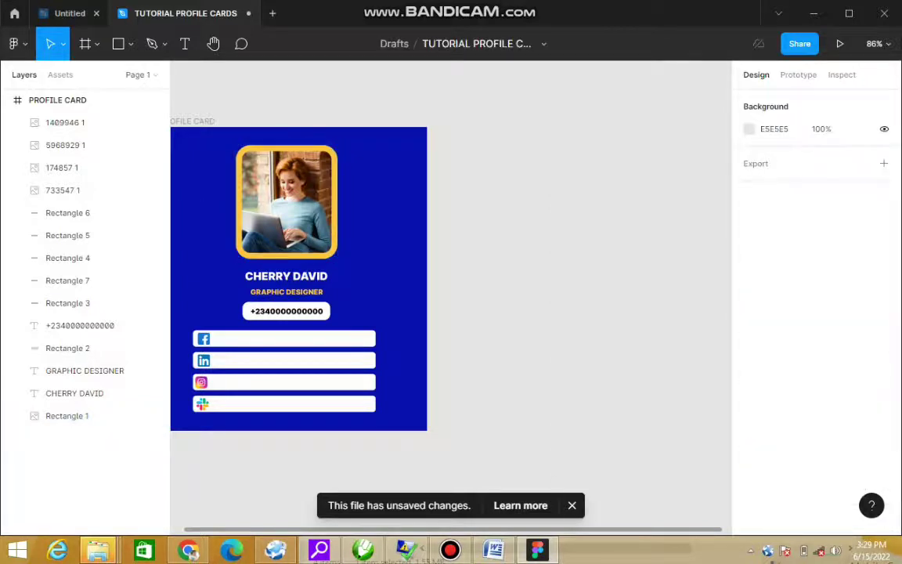
{"action": "scroll", "coordinate": [450, 297], "scroll_direction": "left", "scroll_amount": 3}
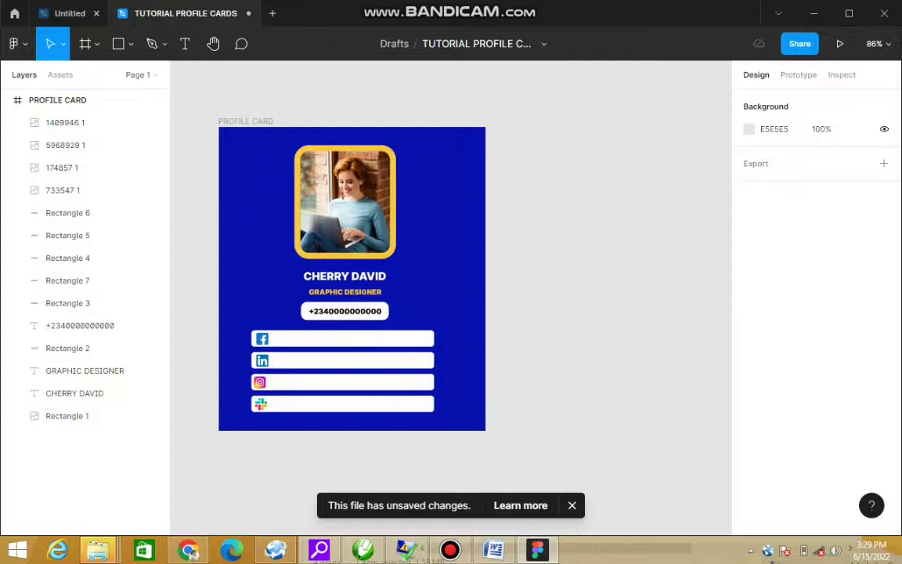
{"action": "key", "text": "z"}
{"action": "left_click_drag", "start_coordinate": [206, 117], "coordinate": [516, 437]}
{"action": "left_click_drag", "start_coordinate": [227, 362], "coordinate": [660, 524]}
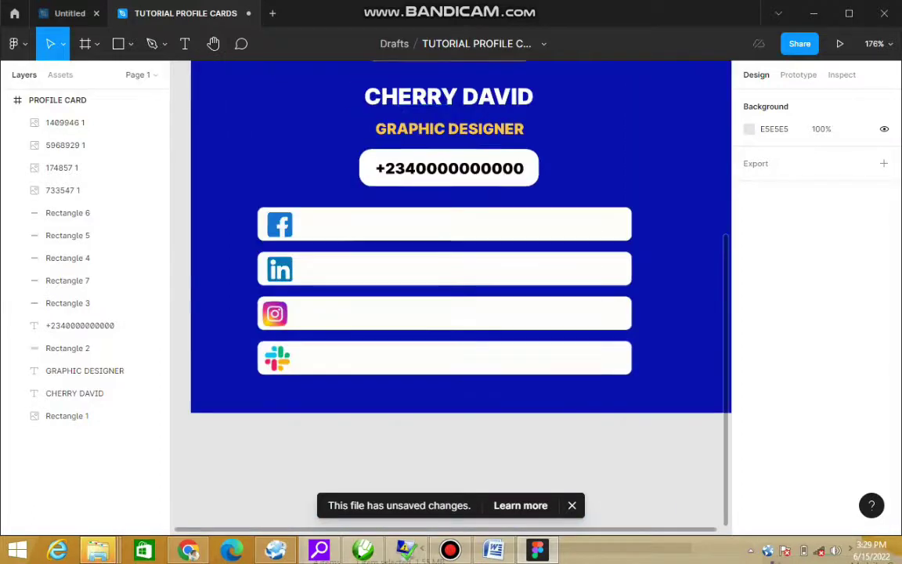
{"action": "left_click", "coordinate": [79, 325]}
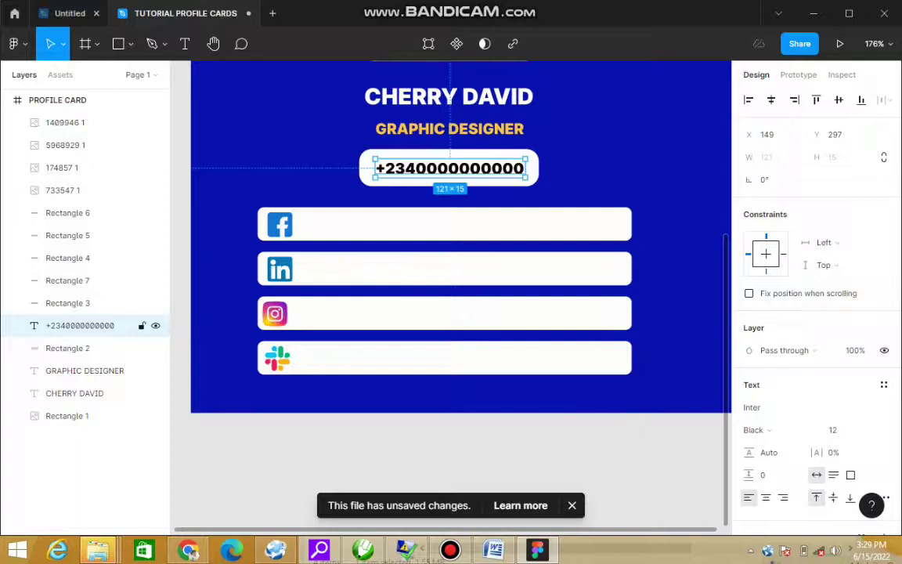
{"action": "key", "text": "ctrl+d"}
Step: Move the copied text in front of the Facebook bar, retype it as the cardholder's one-word handle, and centre it
{"action": "left_click_drag", "start_coordinate": [449, 168], "coordinate": [382, 227]}
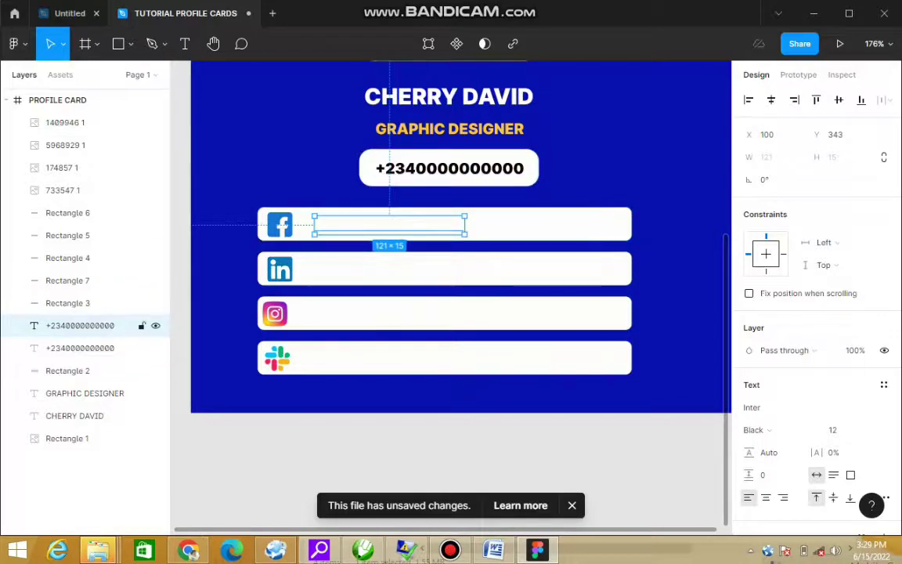
{"action": "left_click_drag", "start_coordinate": [80, 325], "coordinate": [80, 203]}
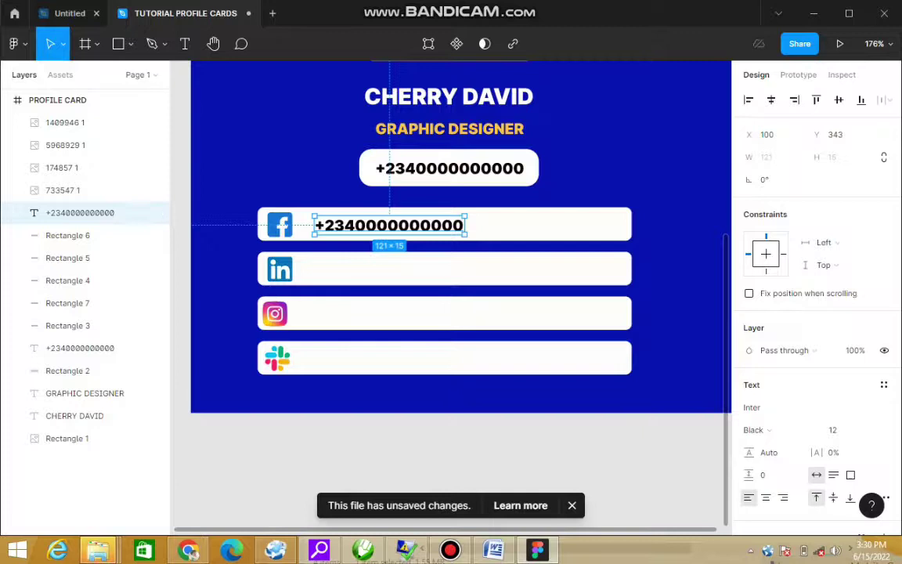
{"action": "key", "text": "Return"}
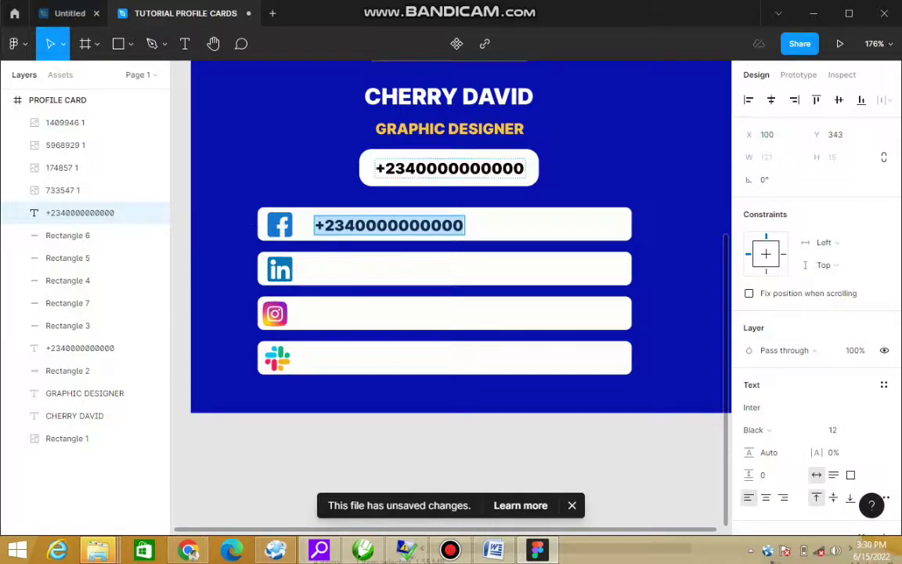
{"action": "type", "text": "f"}
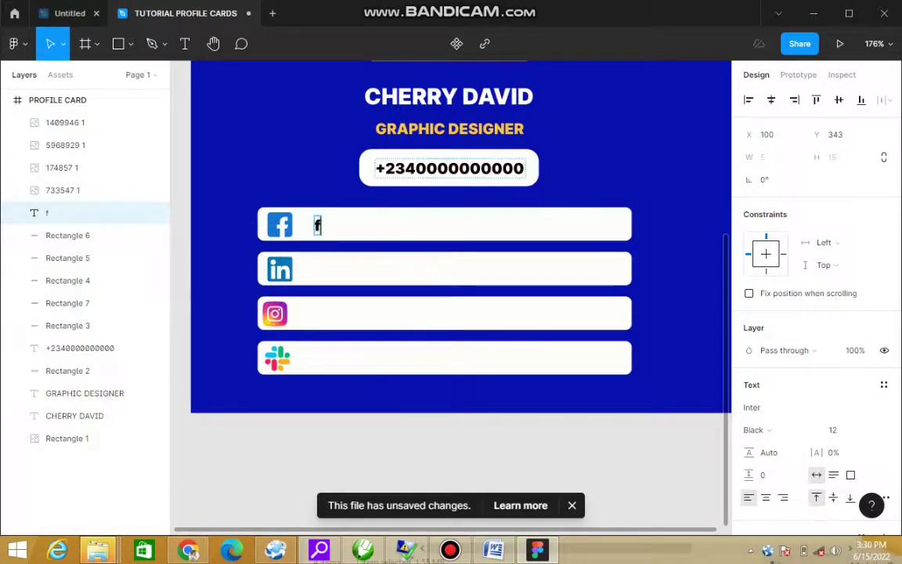
{"action": "key", "text": "BackSpace"}
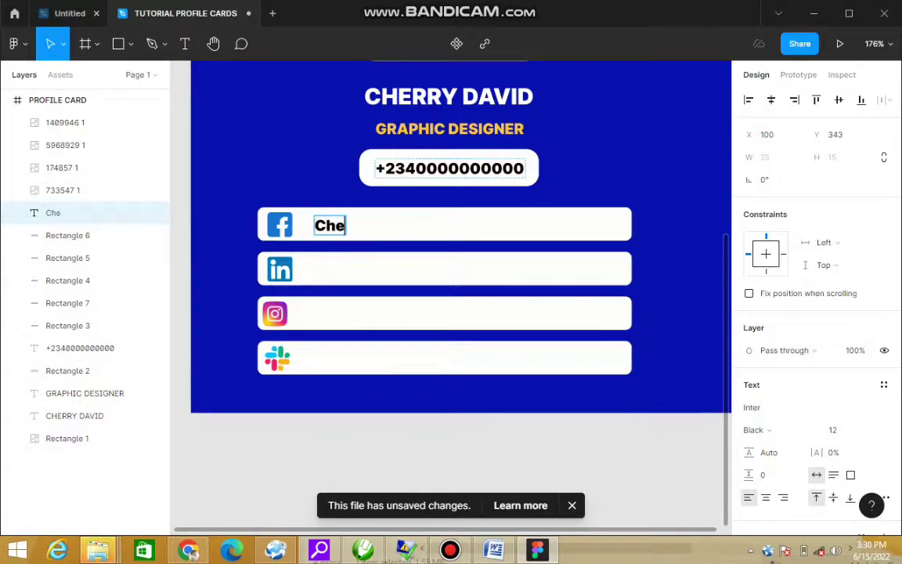
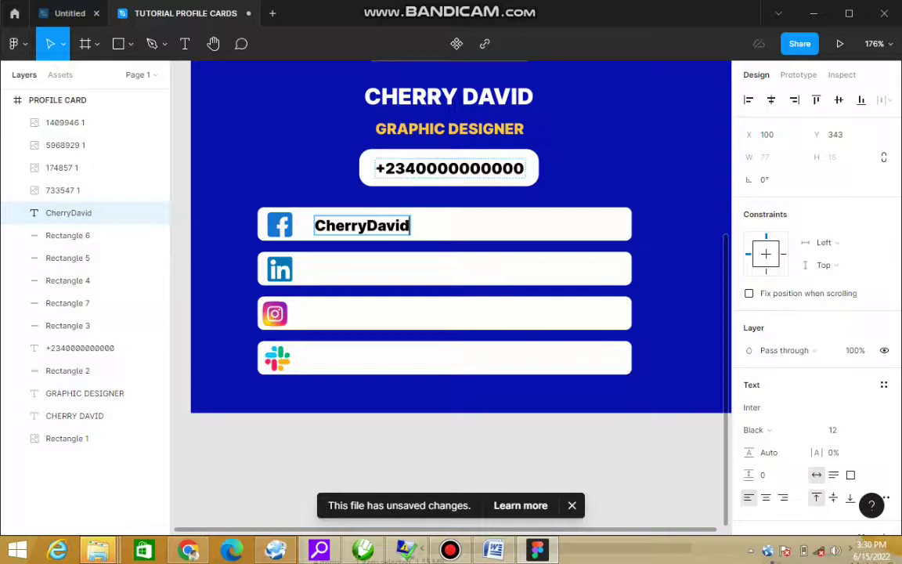
{"action": "key", "text": "Escape"}
{"action": "left_click_drag", "start_coordinate": [361, 226], "coordinate": [422, 224]}
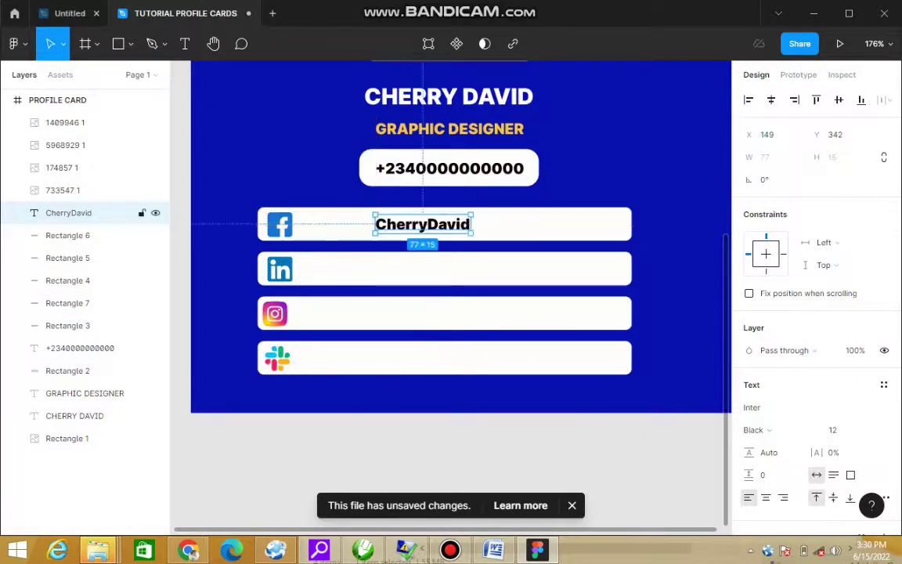
Step: Copy the username onto the LinkedIn bar and change it to the first name typed twice
{"action": "key", "text": "ctrl+d"}
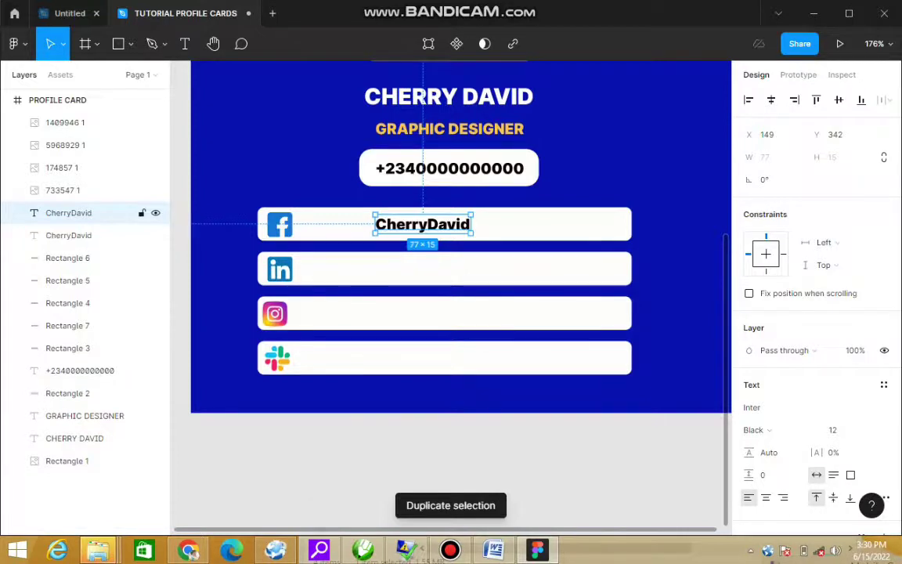
{"action": "left_click_drag", "start_coordinate": [422, 224], "coordinate": [415, 269]}
{"action": "double_click", "coordinate": [415, 269]}
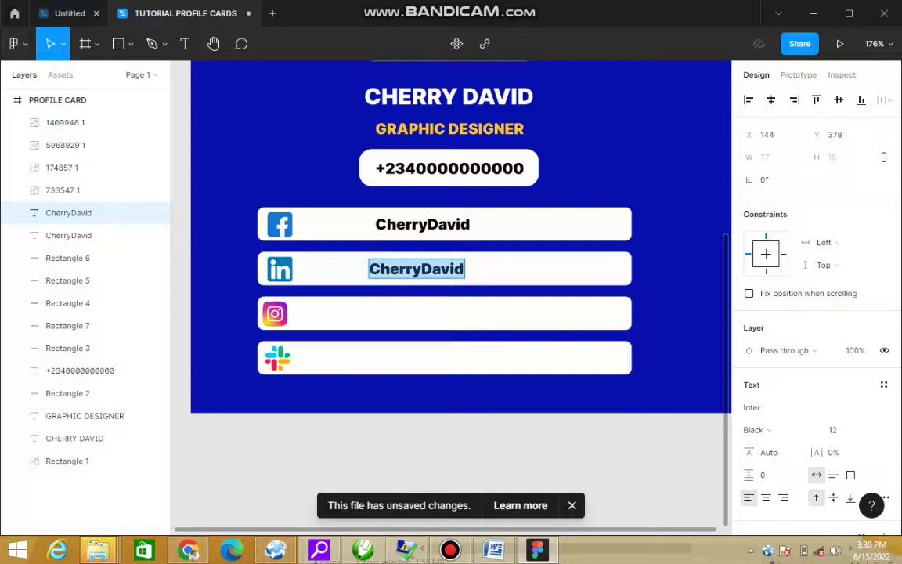
{"action": "type", "text": "Ch"}
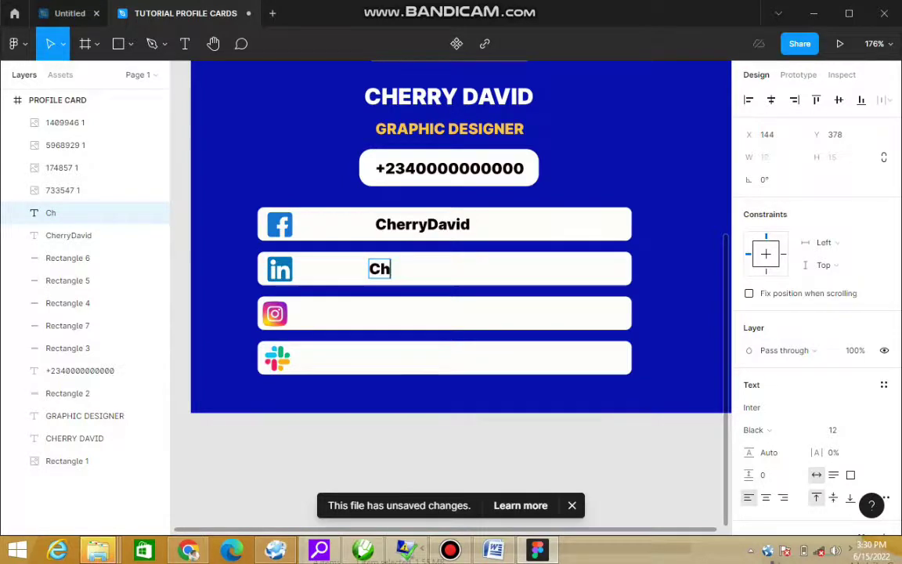
{"action": "type", "text": "erry"}
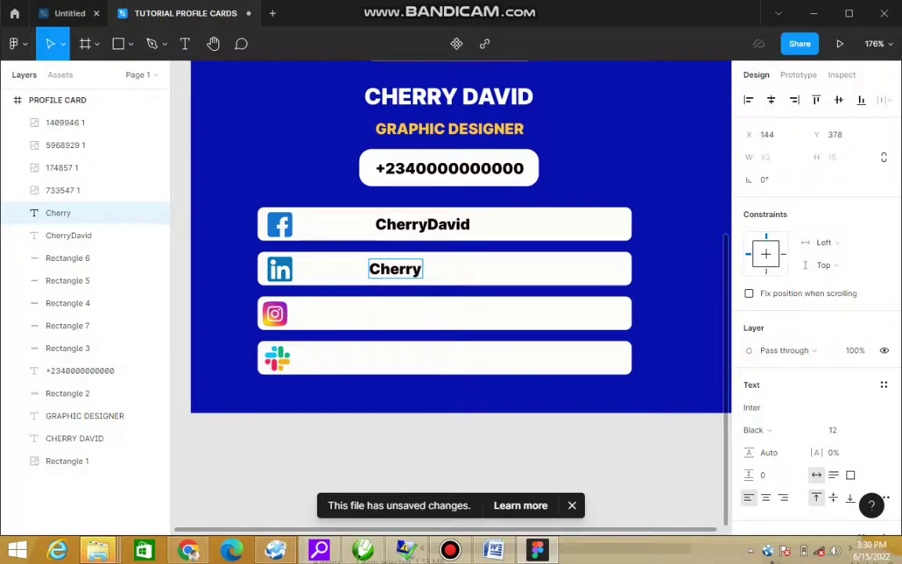
{"action": "type", "text": "Cherry"}
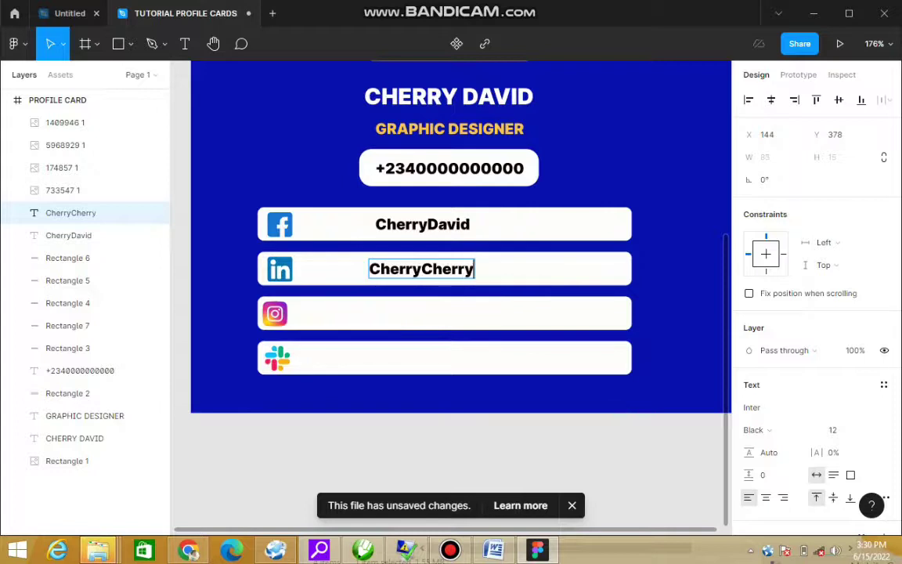
{"action": "key", "text": "Escape"}
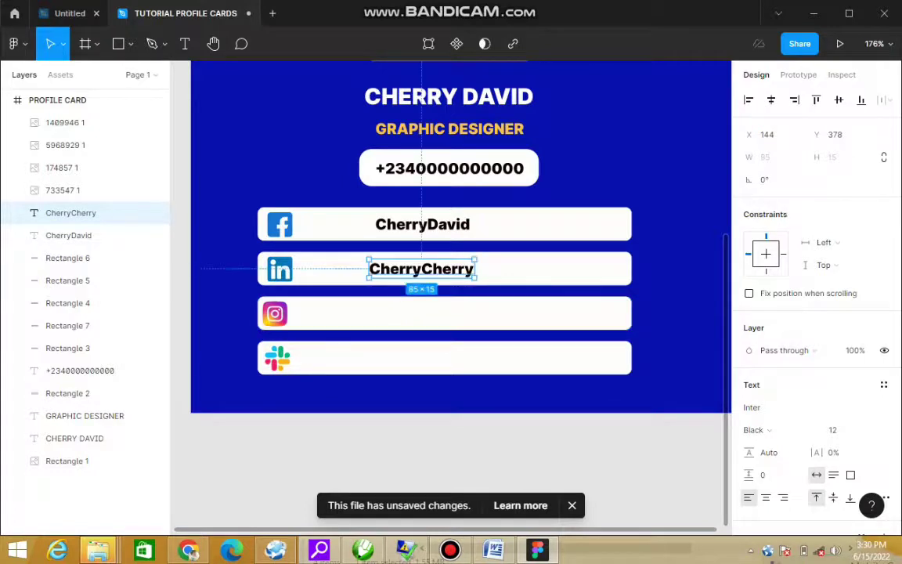
{"action": "key", "text": "Return"}
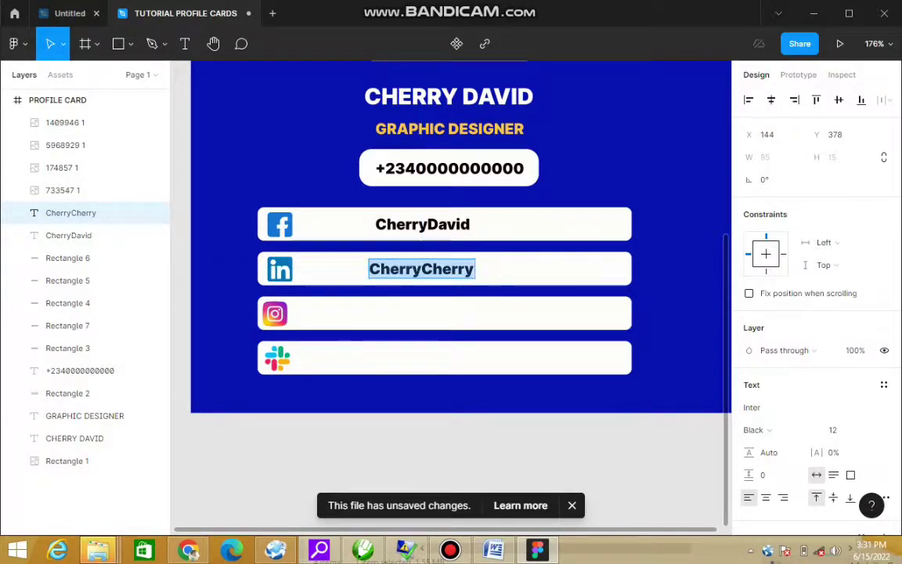
{"action": "key", "text": "Escape"}
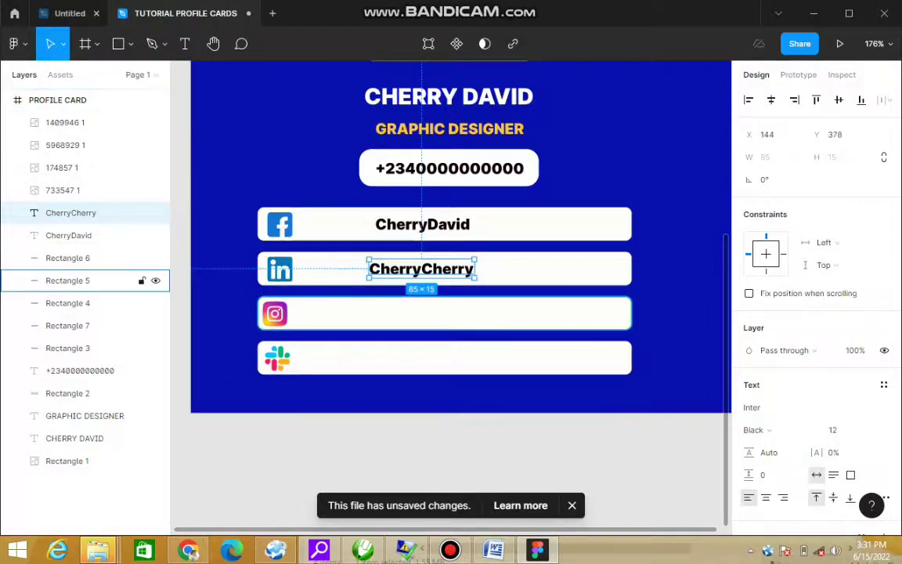
{"action": "key", "text": "ctrl+d"}
Step: Move the copied username onto the Instagram bar, retype it as a new handle, and line it up
{"action": "left_click_drag", "start_coordinate": [421, 268], "coordinate": [421, 313]}
{"action": "double_click", "coordinate": [421, 313]}
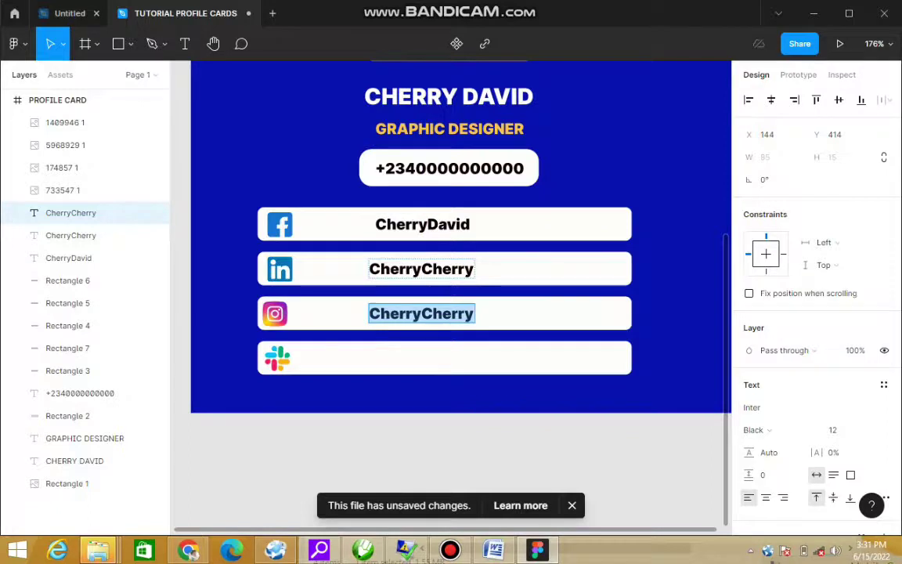
{"action": "type", "text": "Ch"}
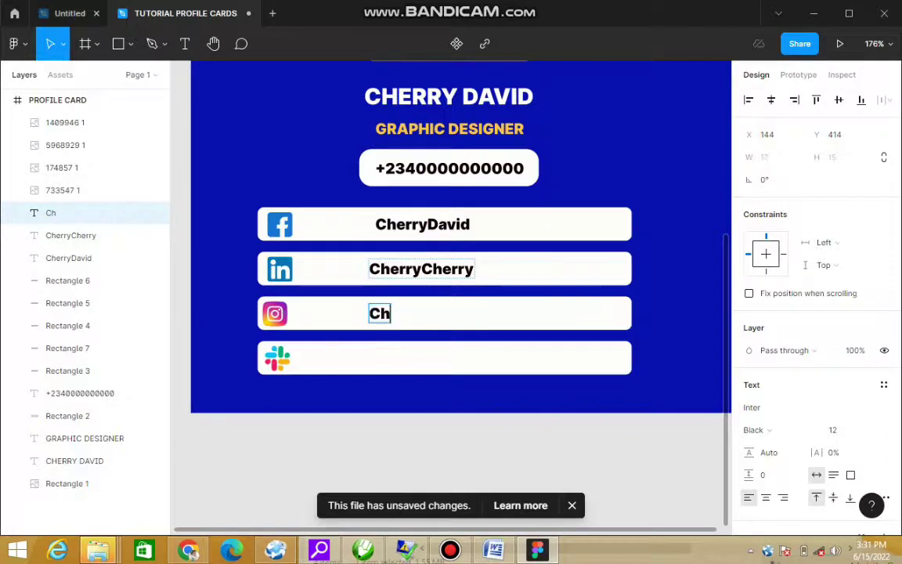
{"action": "type", "text": "erry"}
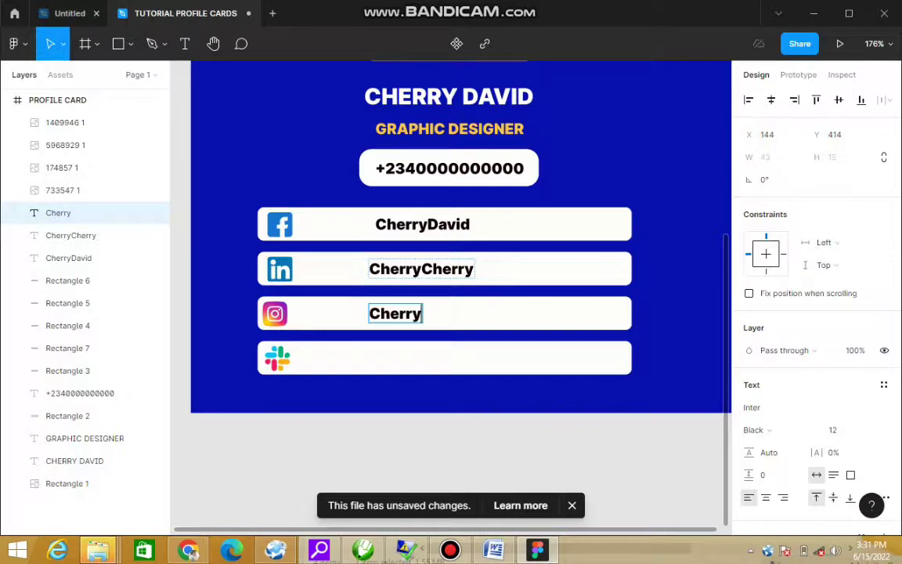
{"action": "type", "text": "Lyn"}
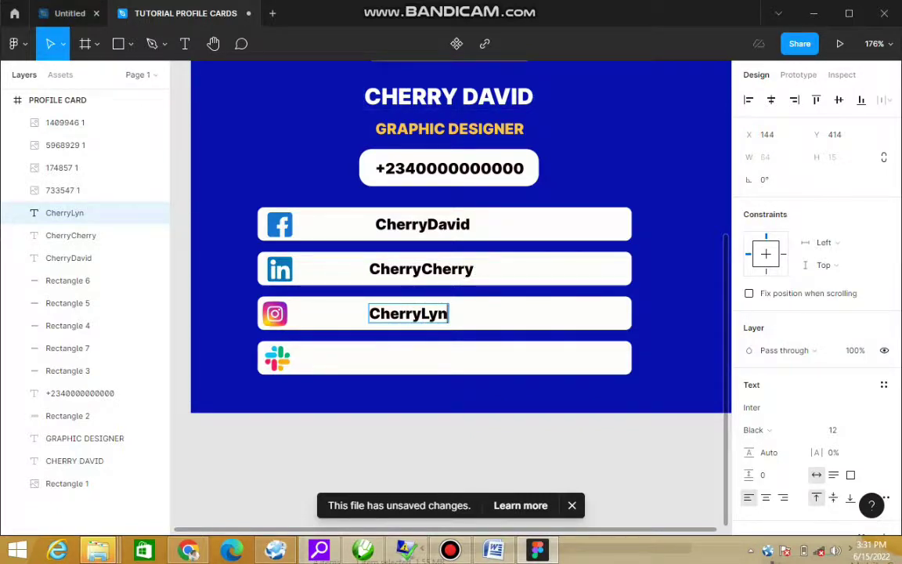
{"action": "key", "text": "Escape"}
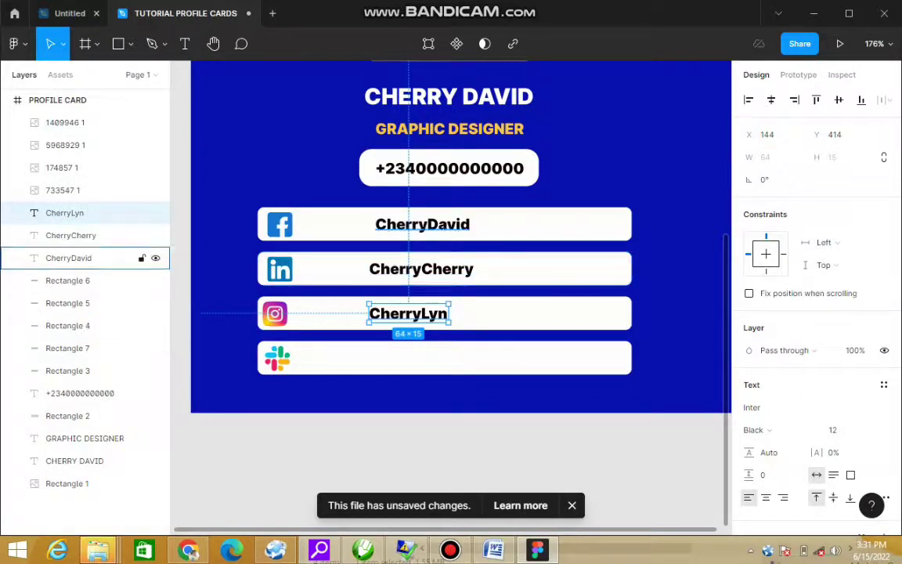
{"action": "left_click_drag", "start_coordinate": [409, 313], "coordinate": [404, 352]}
Step: Copy the username into the Slack row and change it to the cardholder's full name
{"action": "key", "text": "ctrl+d"}
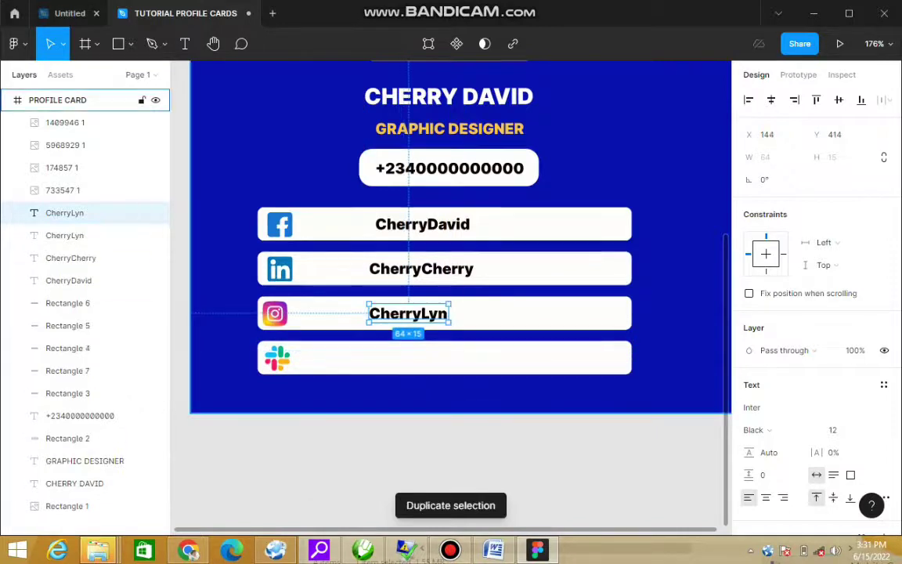
{"action": "left_click_drag", "start_coordinate": [423, 314], "coordinate": [424, 359]}
{"action": "key", "text": "Return"}
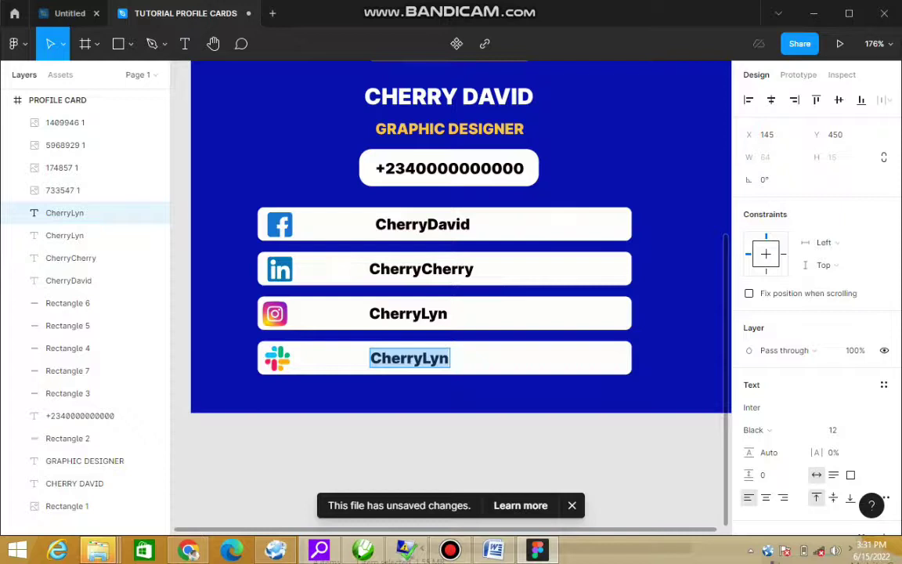
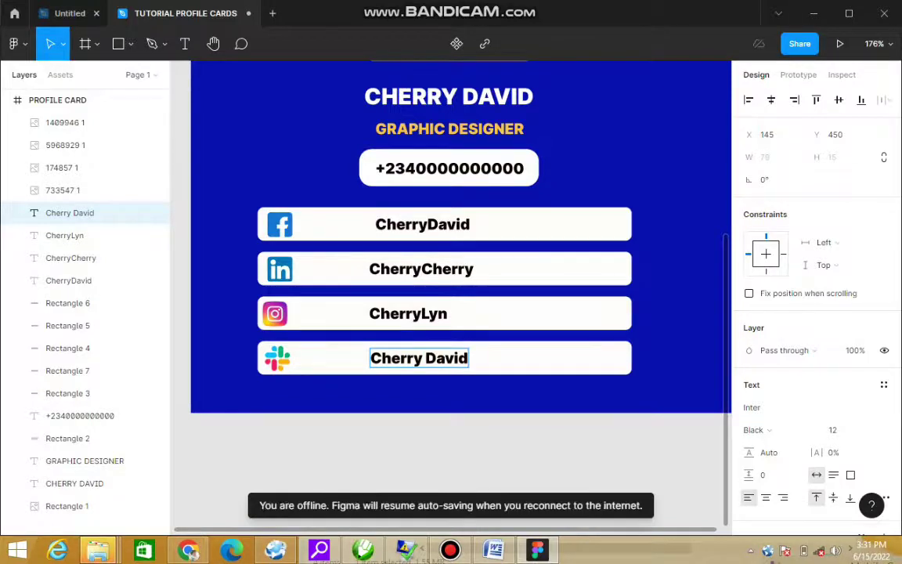
{"action": "key", "text": "Escape"}
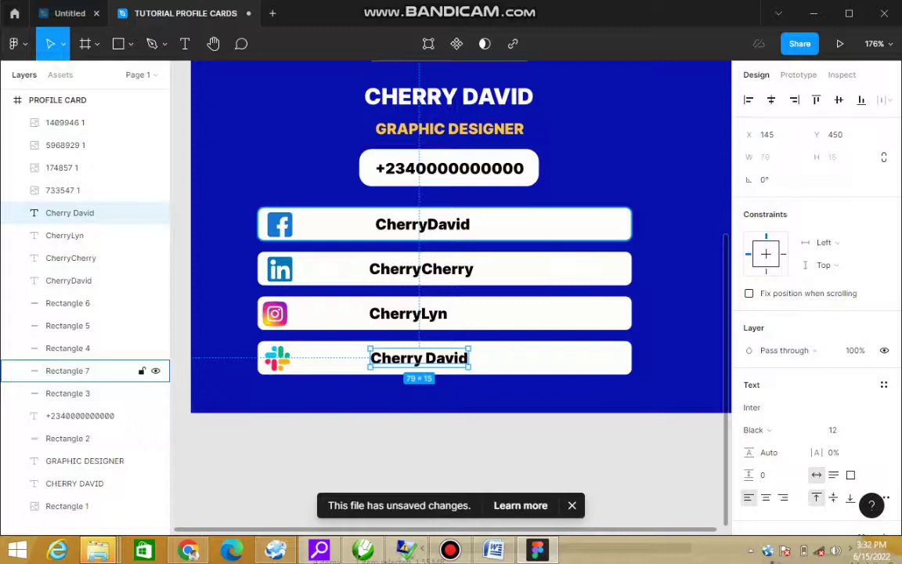
{"action": "key", "text": "ctrl+d"}
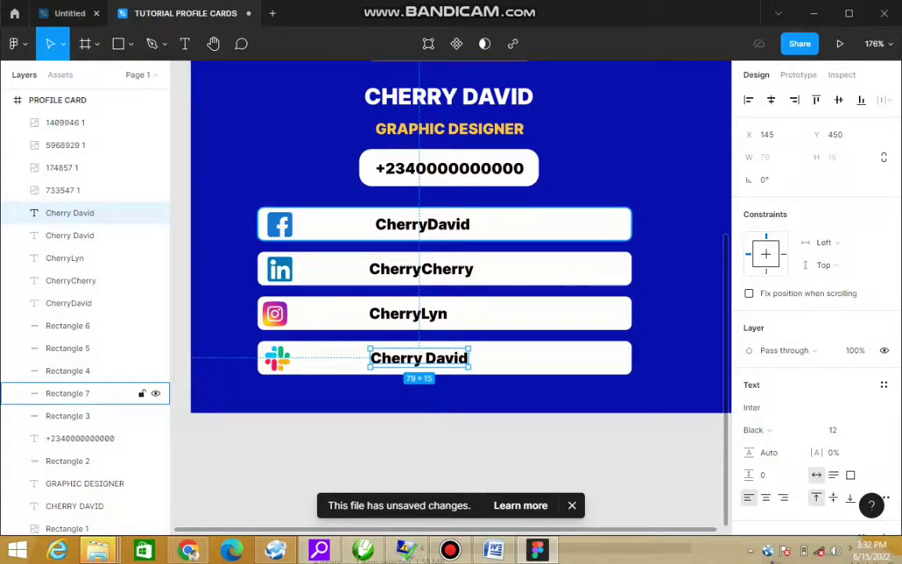
Step: Pull the Facebook bar's left edge past the icon and give its top-left corner radius 20
{"action": "left_click", "coordinate": [78, 393]}
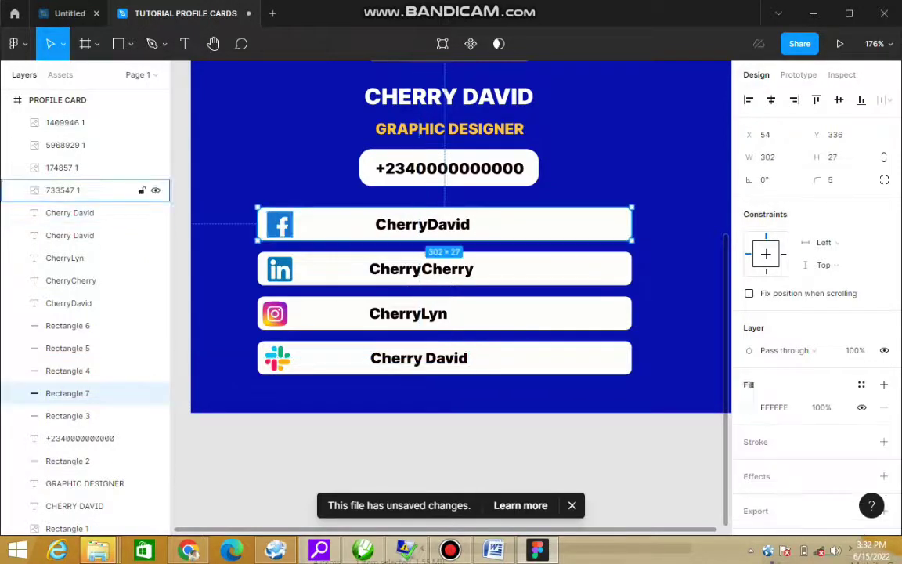
{"action": "left_click_drag", "start_coordinate": [257, 224], "coordinate": [329, 224]}
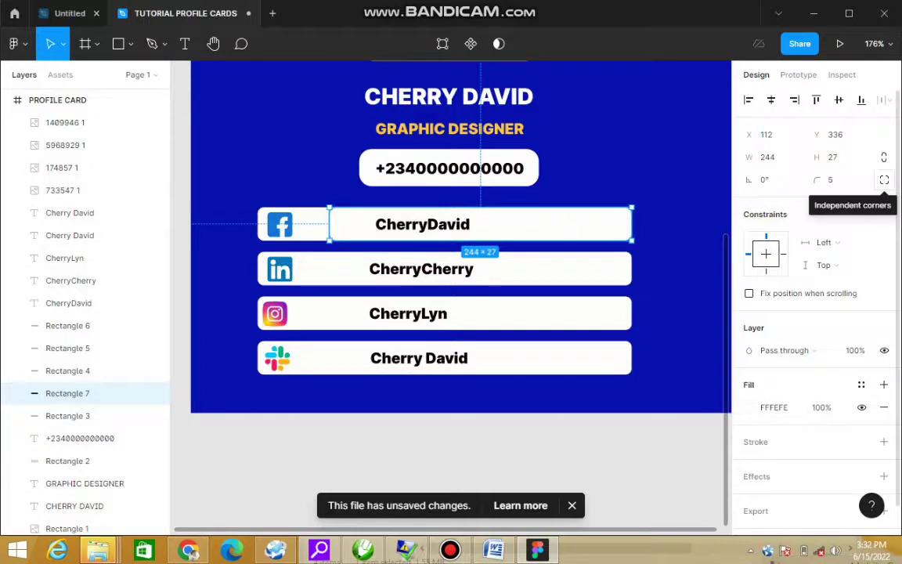
{"action": "left_click", "coordinate": [883, 180]}
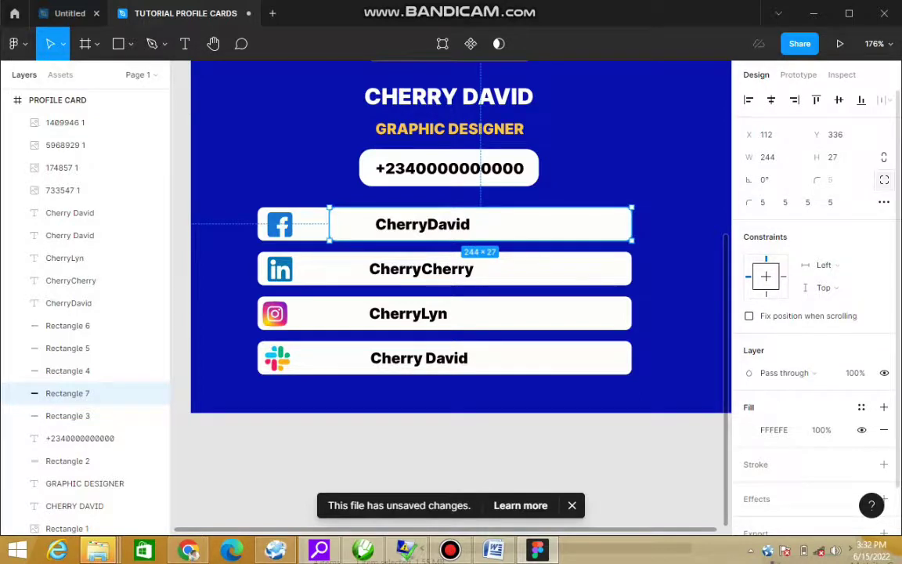
{"action": "left_click", "coordinate": [761, 202]}
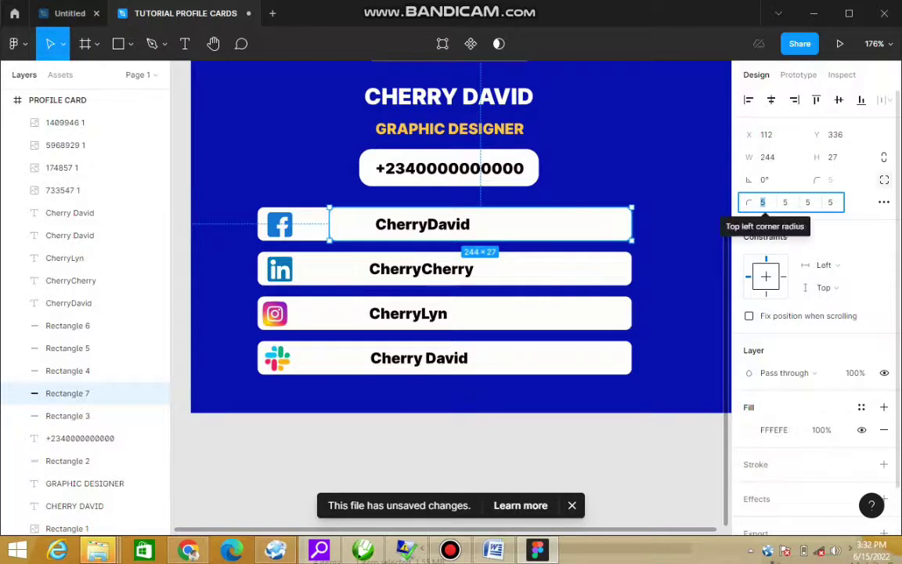
{"action": "type", "text": "10"}
{"action": "key", "text": "Return"}
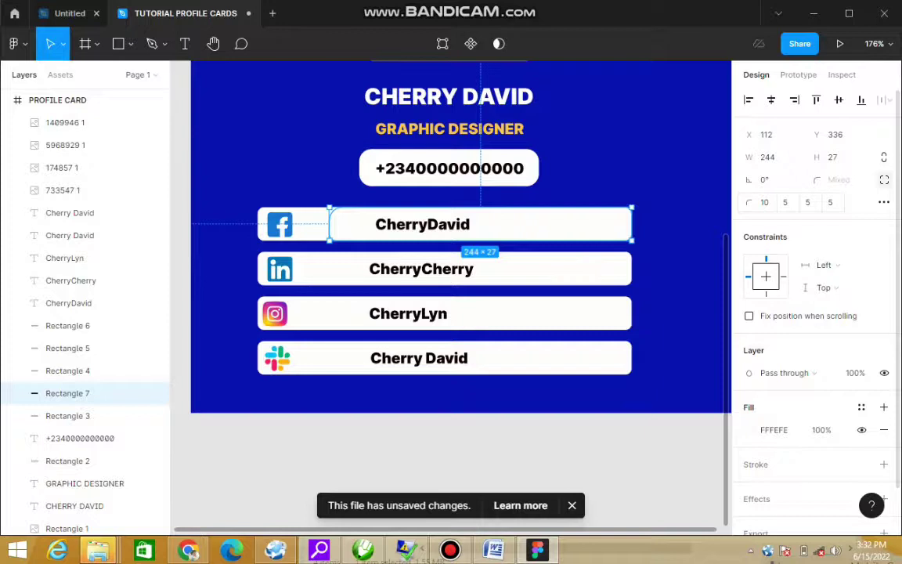
{"action": "left_click", "coordinate": [764, 202]}
{"action": "type", "text": "20"}
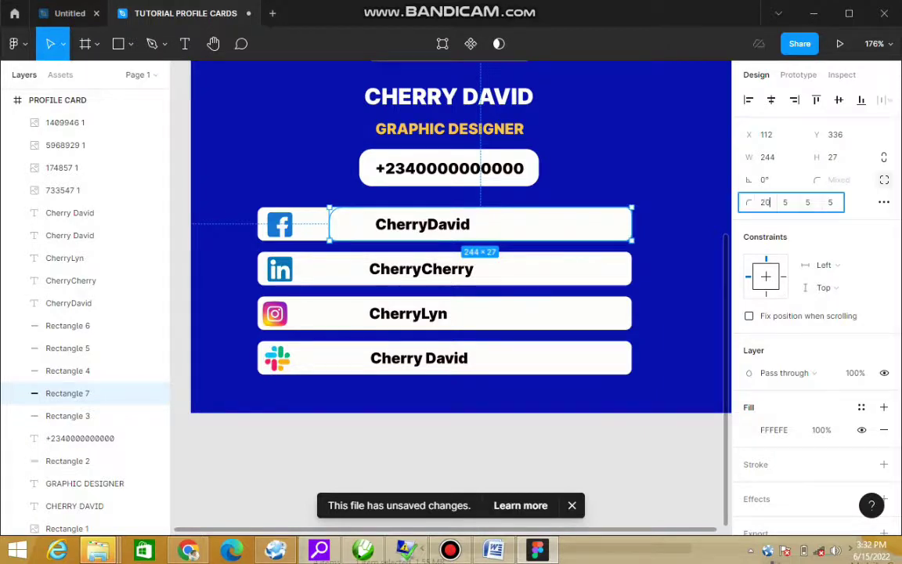
{"action": "key", "text": "Return"}
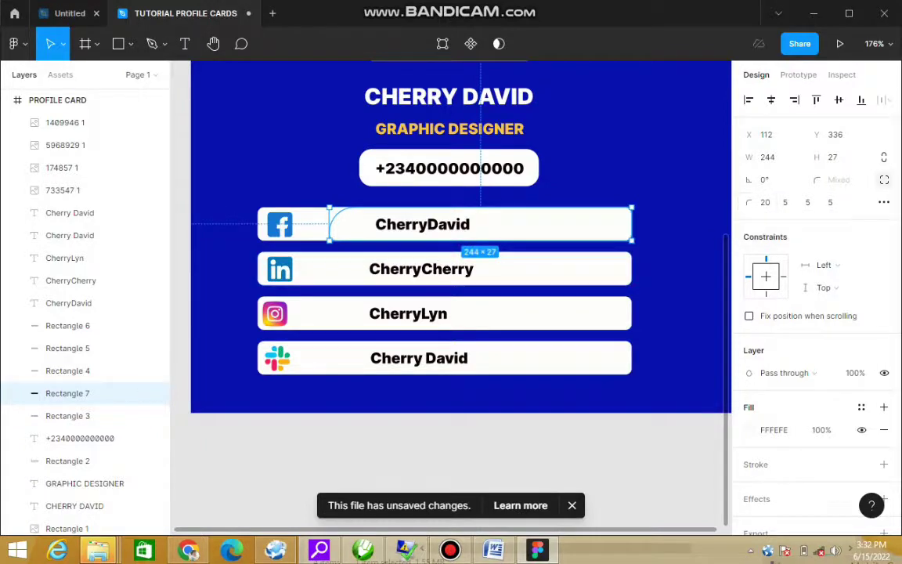
{"action": "left_click", "coordinate": [67, 415]}
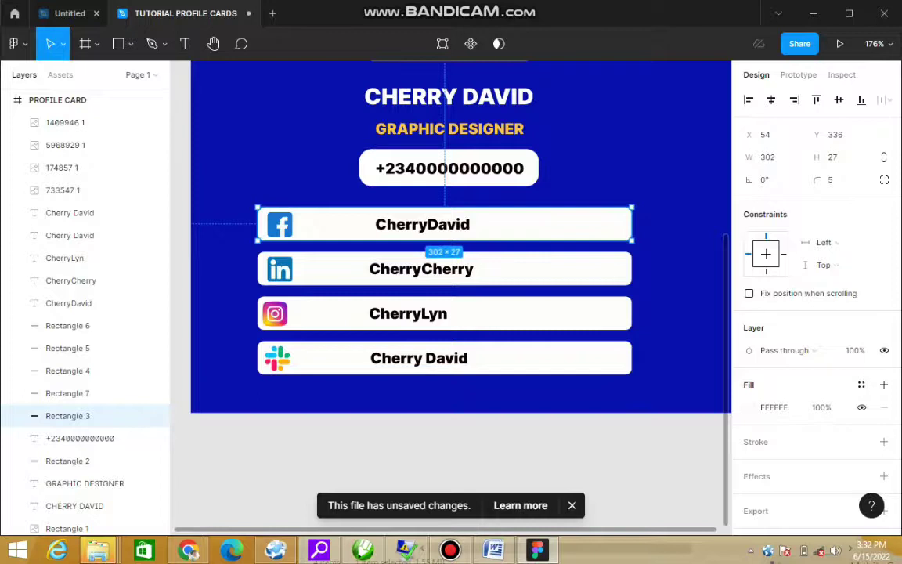
Step: Narrow Rectangle 3 to 50 wide, round its top-right corner to 20, and delete the LinkedIn bar's rectangle
{"action": "left_click_drag", "start_coordinate": [632, 223], "coordinate": [320, 224]}
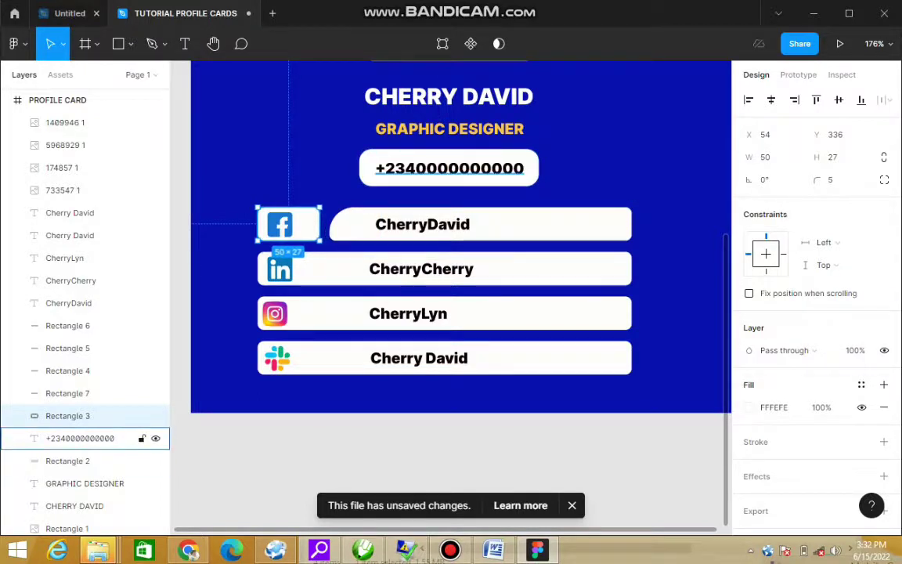
{"action": "left_click", "coordinate": [883, 180]}
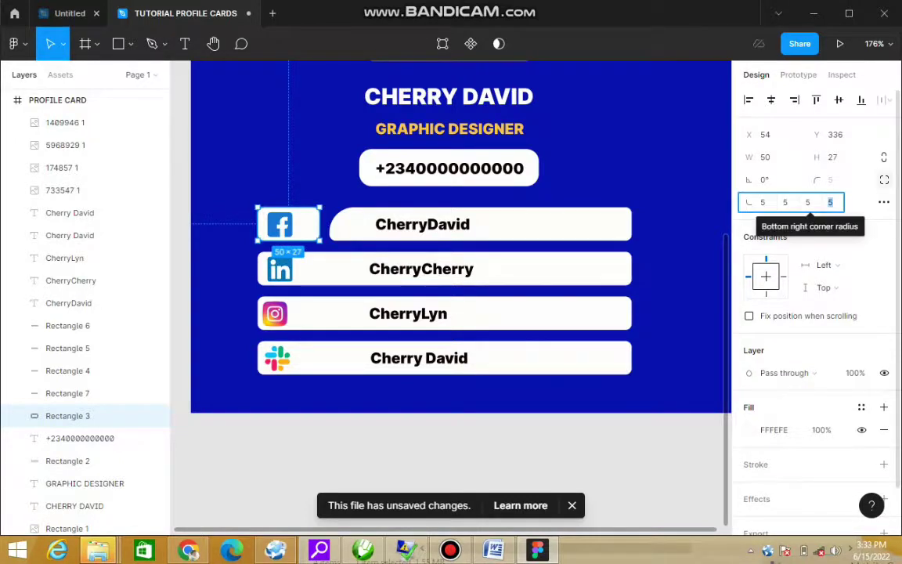
{"action": "left_click", "coordinate": [831, 202]}
{"action": "key", "text": "BackSpace"}
{"action": "type", "text": "5"}
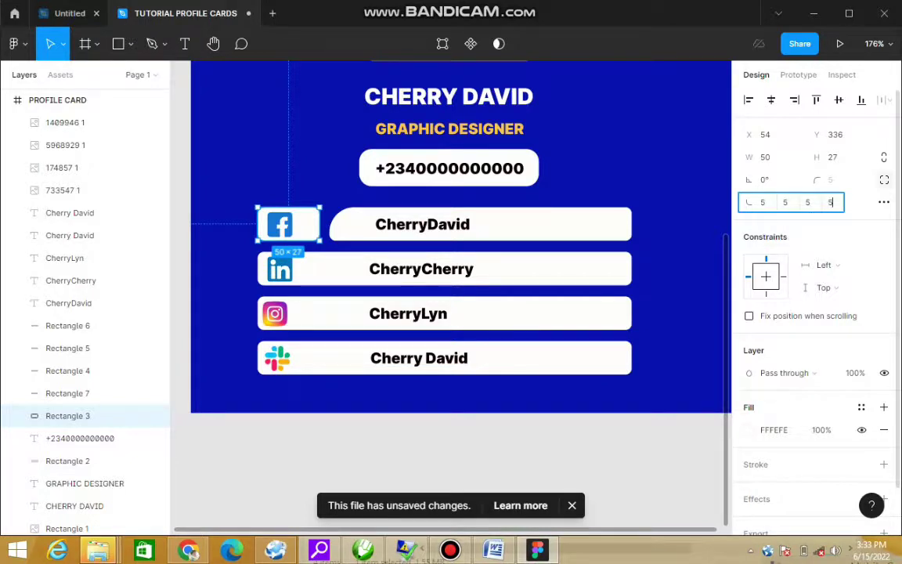
{"action": "key", "text": "BackSpace"}
{"action": "type", "text": "20"}
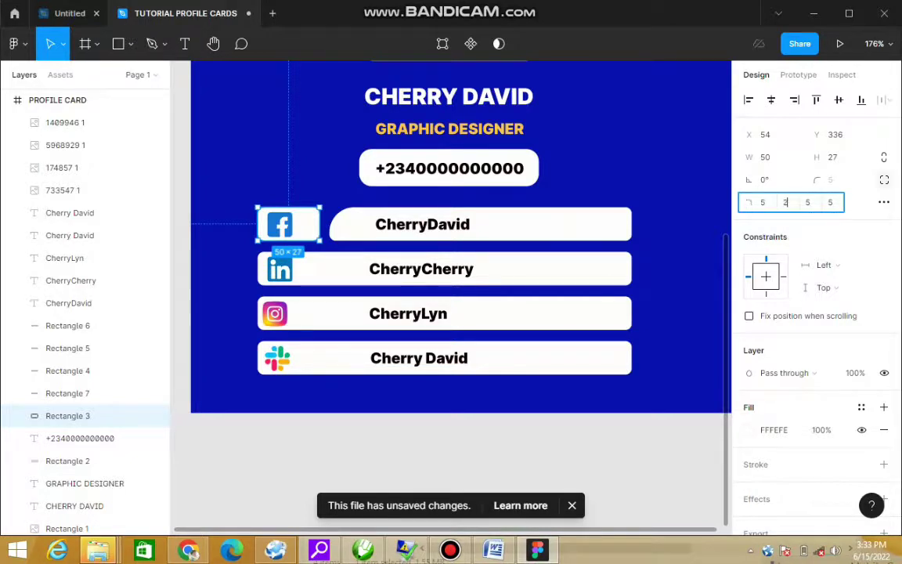
{"action": "type", "text": "20"}
{"action": "key", "text": "Escape"}
{"action": "key", "text": "Escape"}
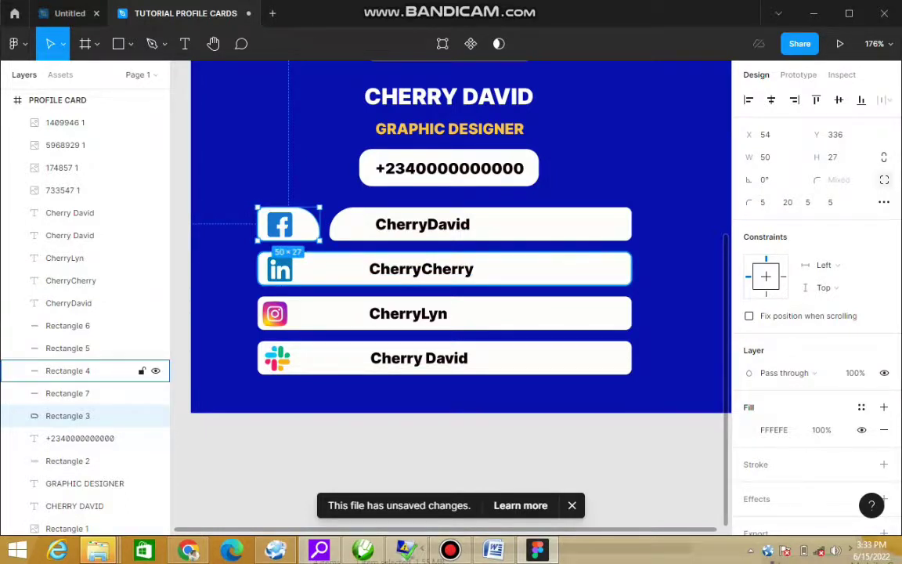
{"action": "left_click", "coordinate": [67, 370]}
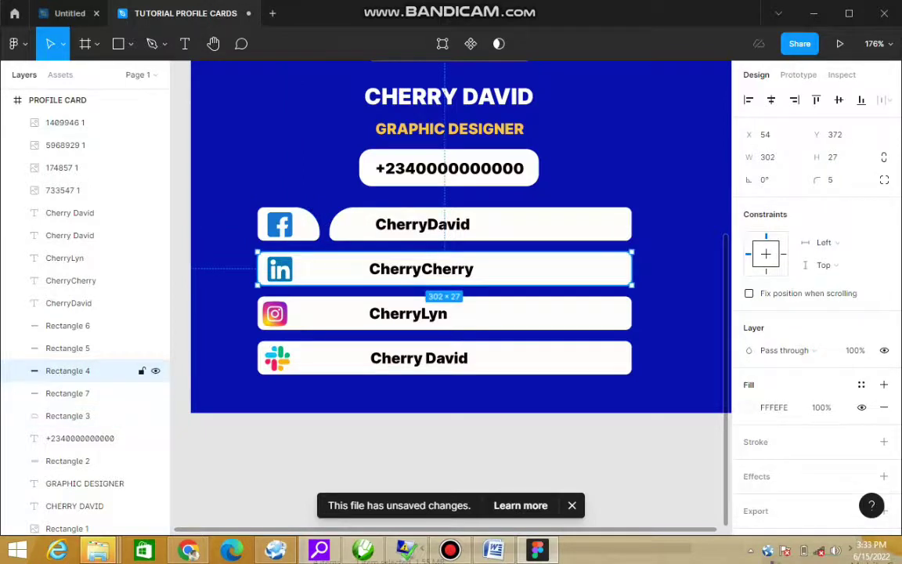
{"action": "key", "text": "Delete"}
Step: Delete the Instagram and Slack bars' white rectangles
{"action": "left_click", "coordinate": [67, 347]}
{"action": "key", "text": "Delete"}
{"action": "left_click", "coordinate": [67, 325]}
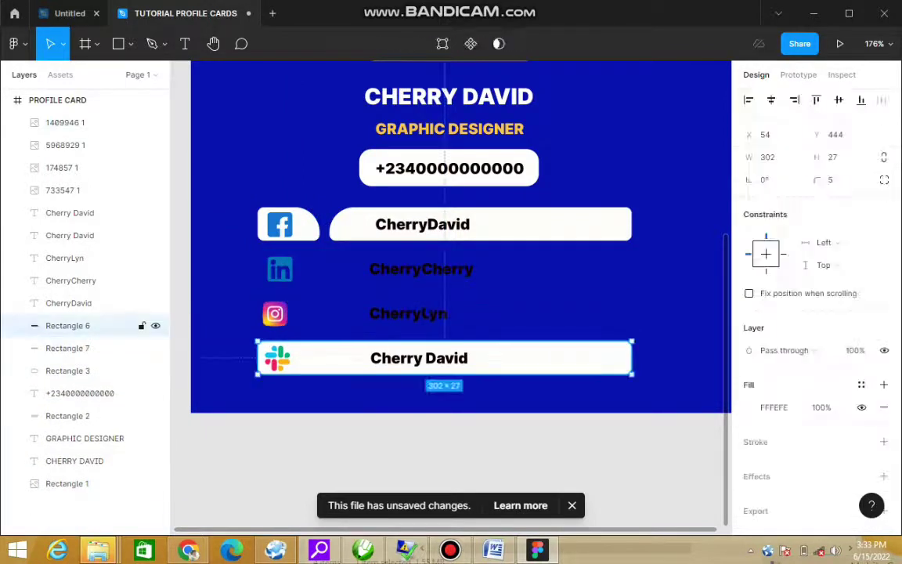
{"action": "key", "text": "Delete"}
{"action": "left_click", "coordinate": [67, 325]}
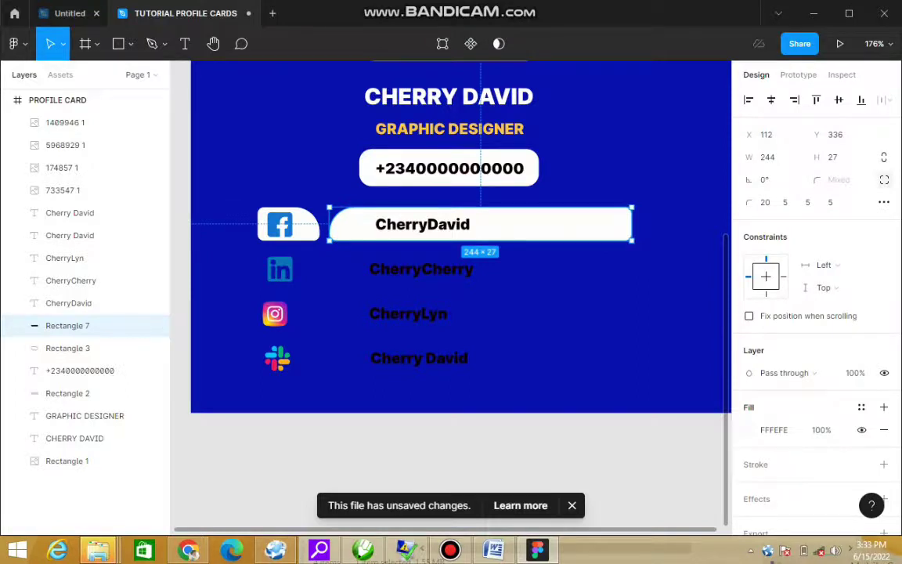
{"action": "left_click", "coordinate": [67, 348]}
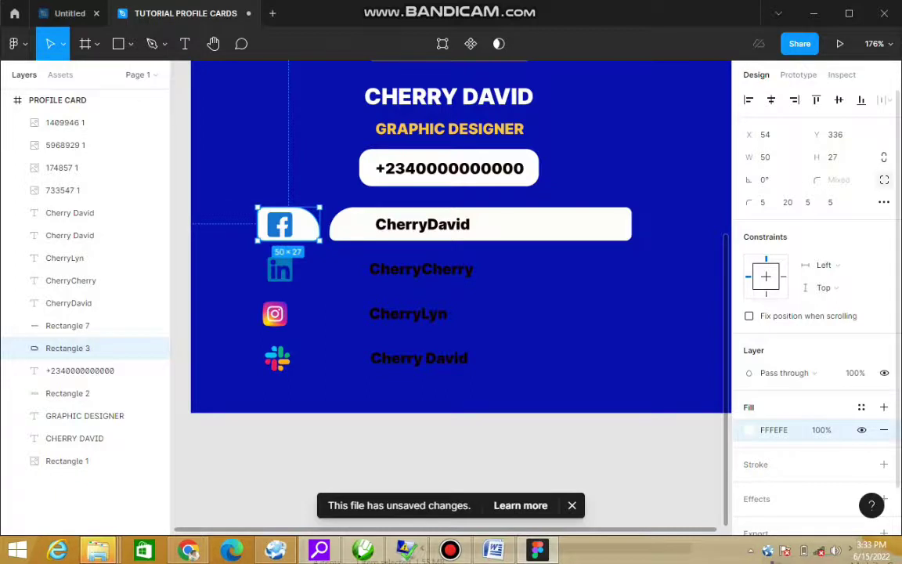
{"action": "left_click", "coordinate": [749, 429]}
{"action": "left_click", "coordinate": [630, 467]}
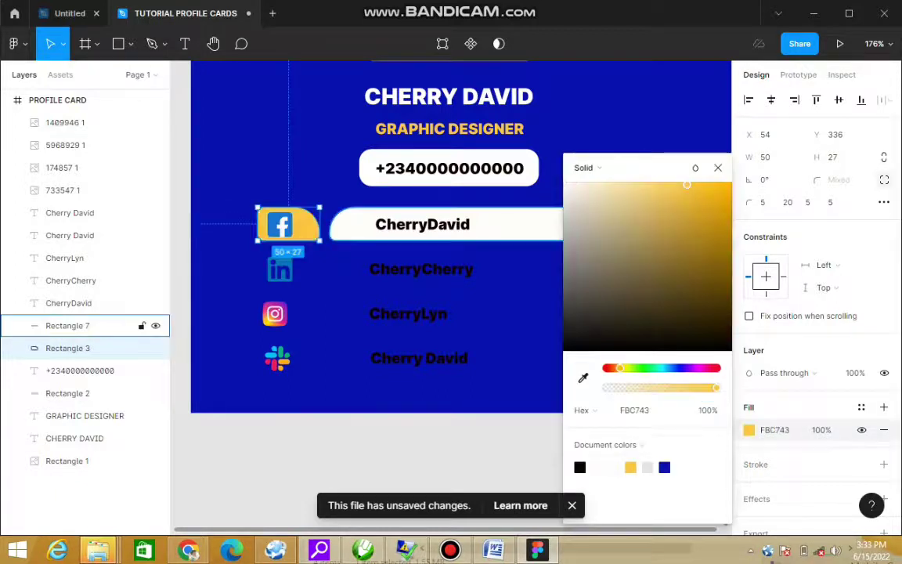
{"action": "key", "text": "Escape"}
{"action": "key", "text": "Escape"}
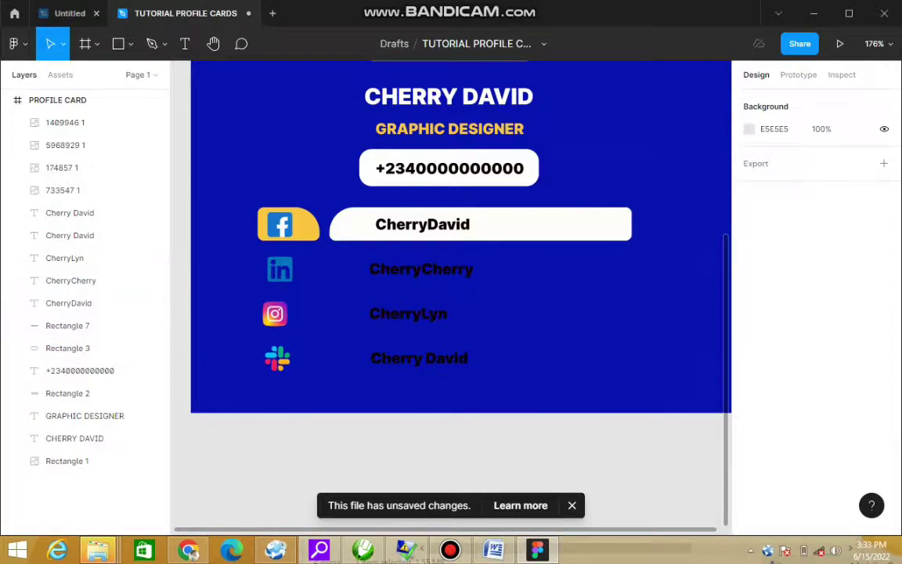
{"action": "left_click", "coordinate": [79, 325]}
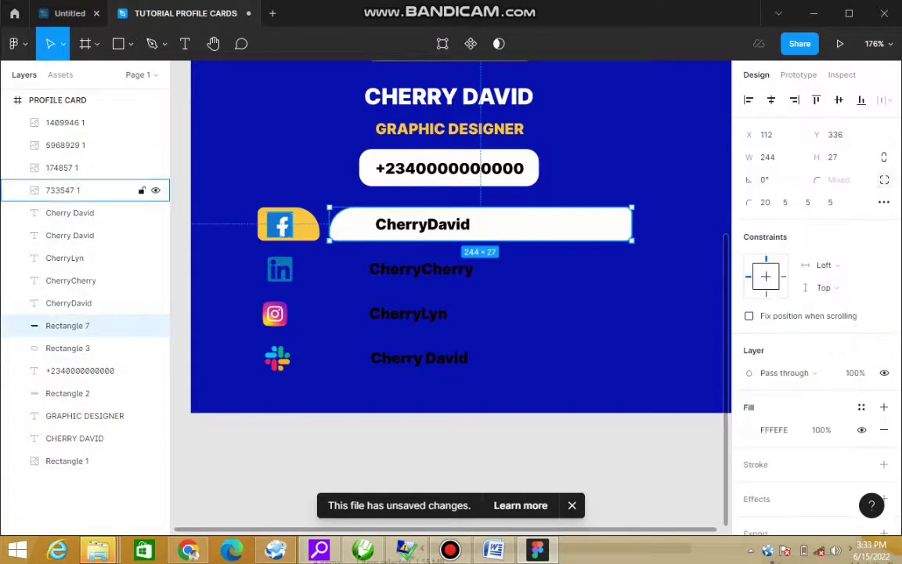
{"action": "left_click", "coordinate": [79, 347], "text": "shift"}
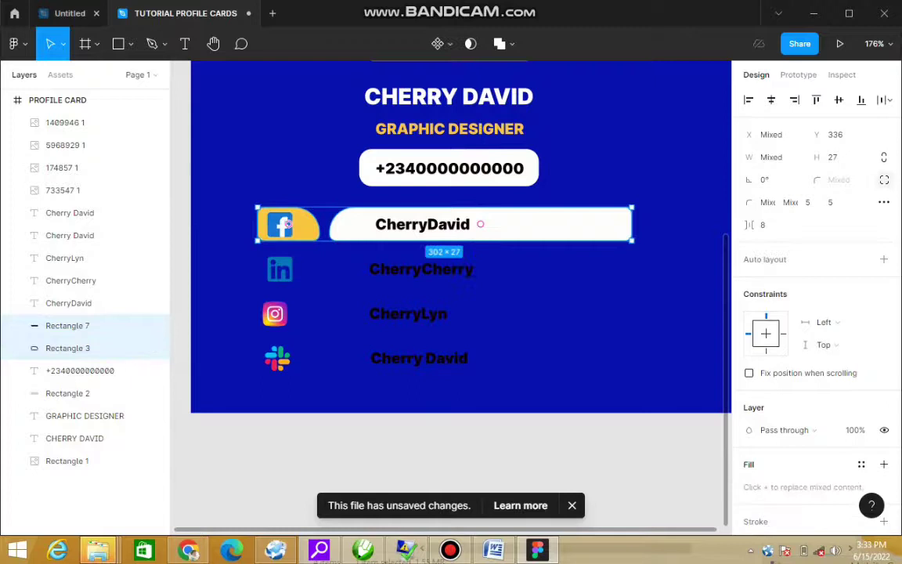
Step: Duplicate the yellow icon box and white bar onto the LinkedIn, Instagram and Slack rows
{"action": "key", "text": "ctrl+d"}
{"action": "left_click_drag", "start_coordinate": [287, 223], "coordinate": [277, 271]}
{"action": "key", "text": "ctrl+z"}
{"action": "key", "text": "ctrl+z"}
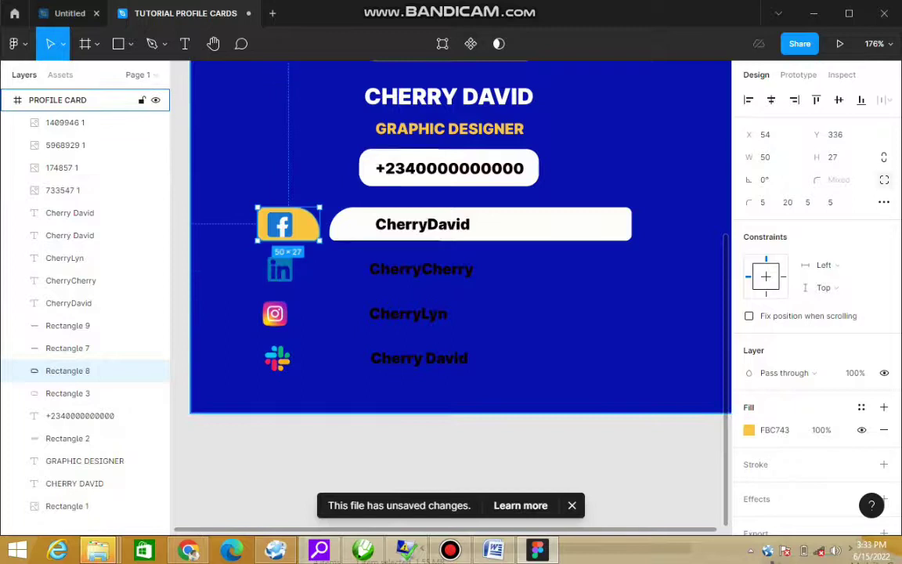
{"action": "key", "text": "ctrl+z"}
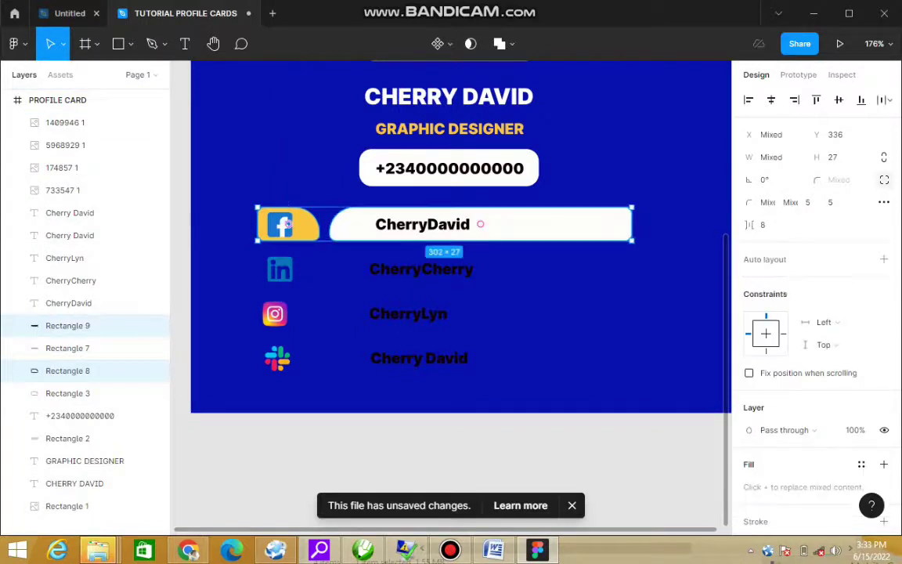
{"action": "key", "text": "ctrl+d"}
{"action": "left_click_drag", "start_coordinate": [480, 224], "coordinate": [479, 269]}
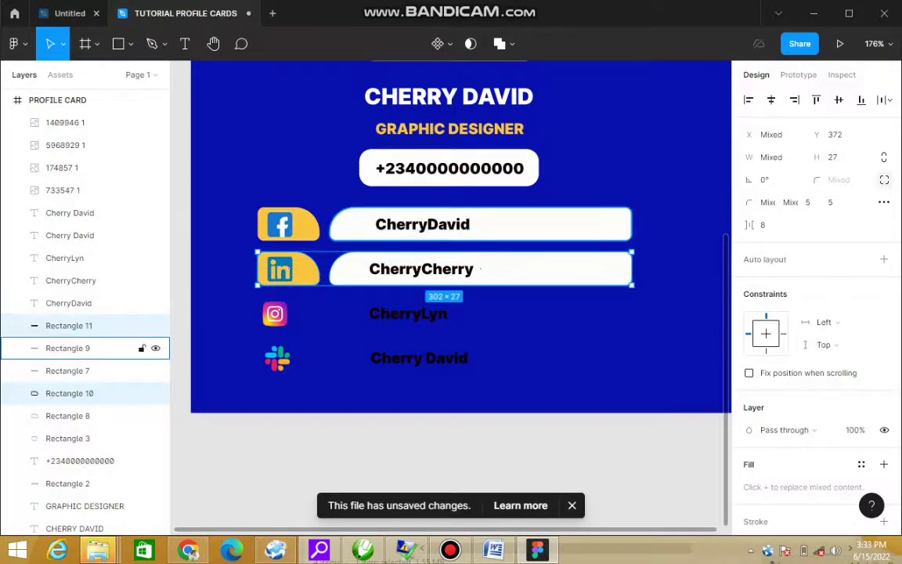
{"action": "key", "text": "ctrl+d"}
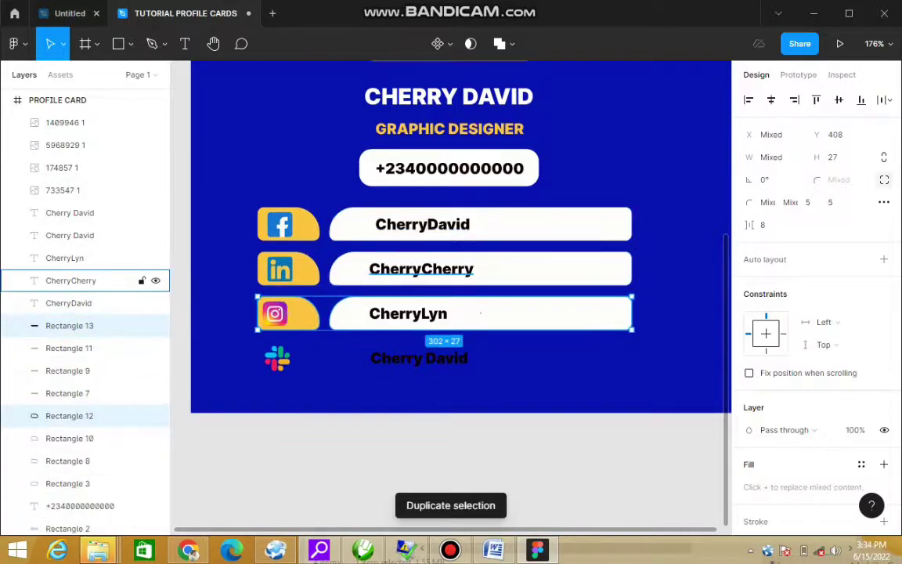
{"action": "key", "text": "ctrl+d"}
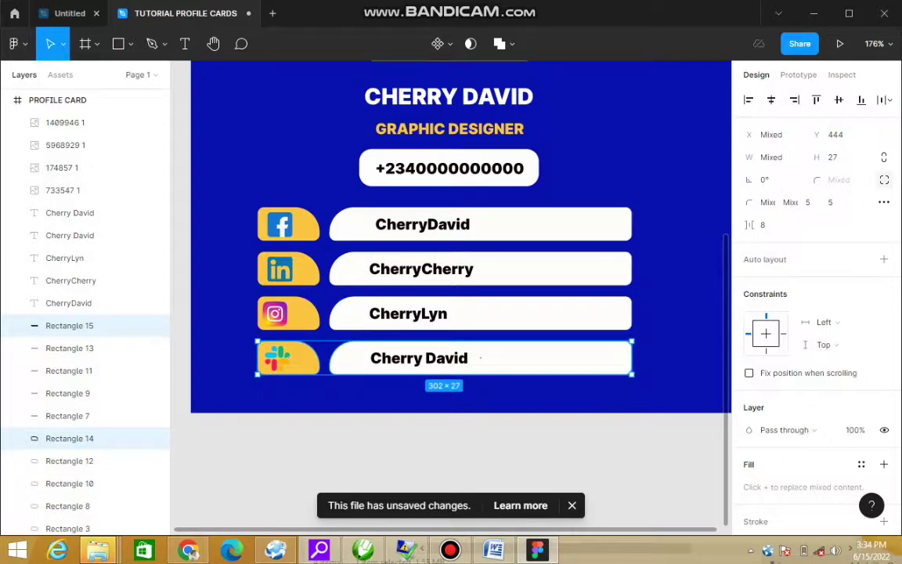
{"action": "key", "text": "Escape"}
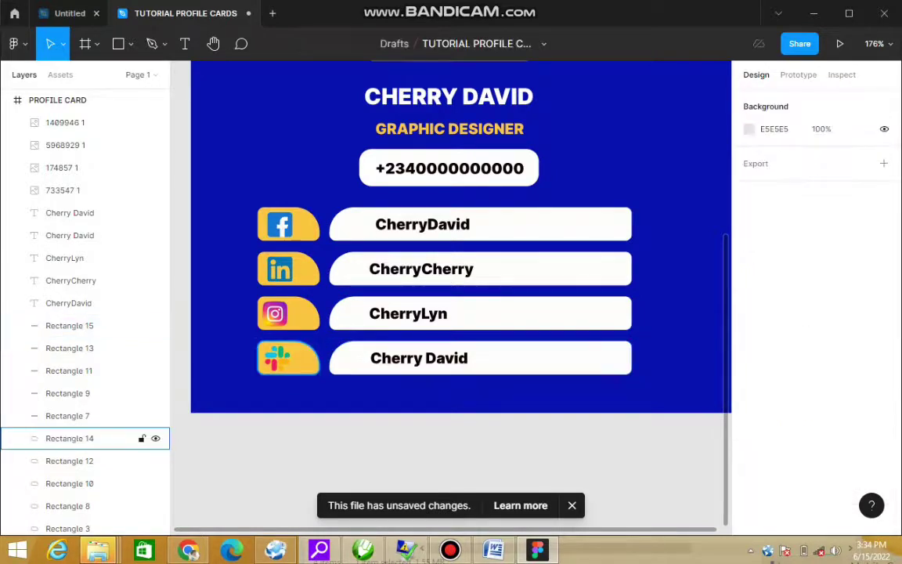
{"action": "left_click", "coordinate": [71, 437]}
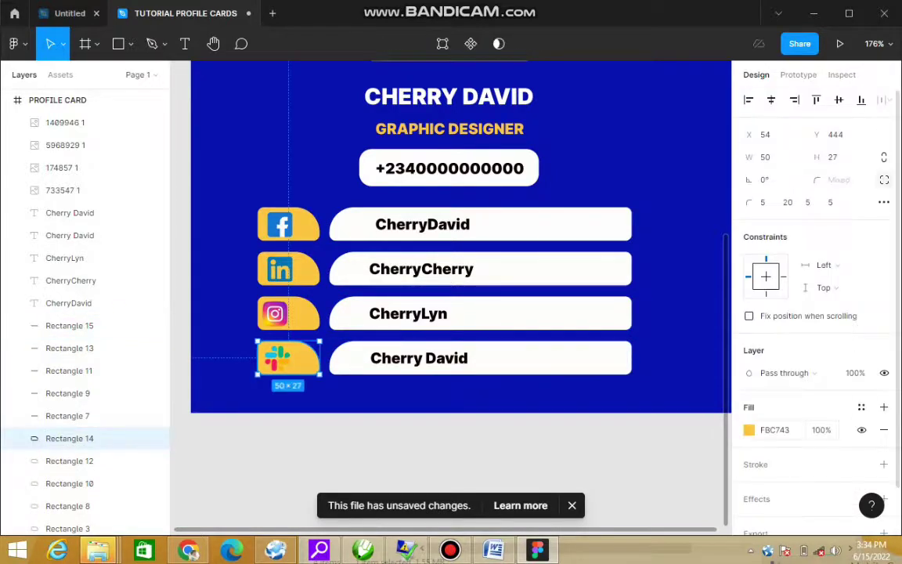
{"action": "left_click", "coordinate": [748, 429]}
{"action": "left_click", "coordinate": [613, 467]}
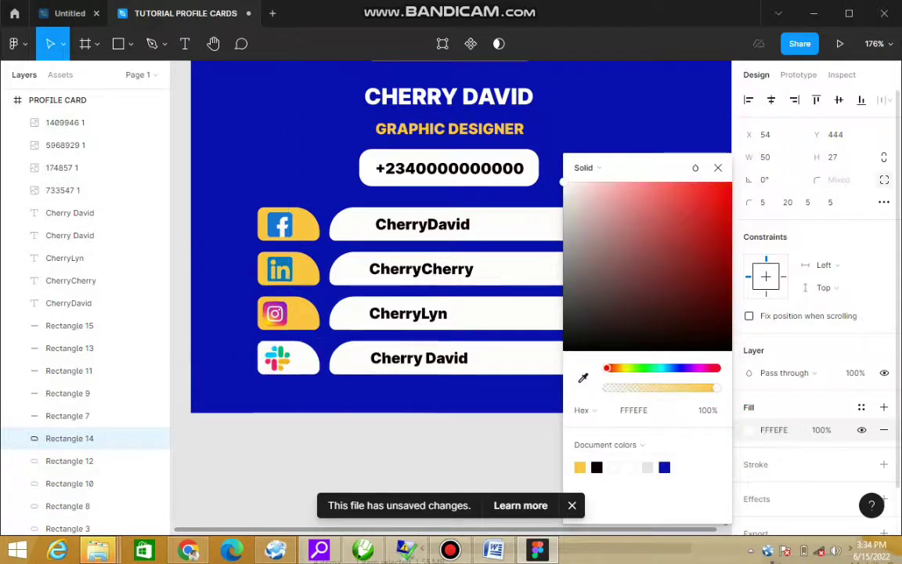
{"action": "left_click", "coordinate": [78, 325]}
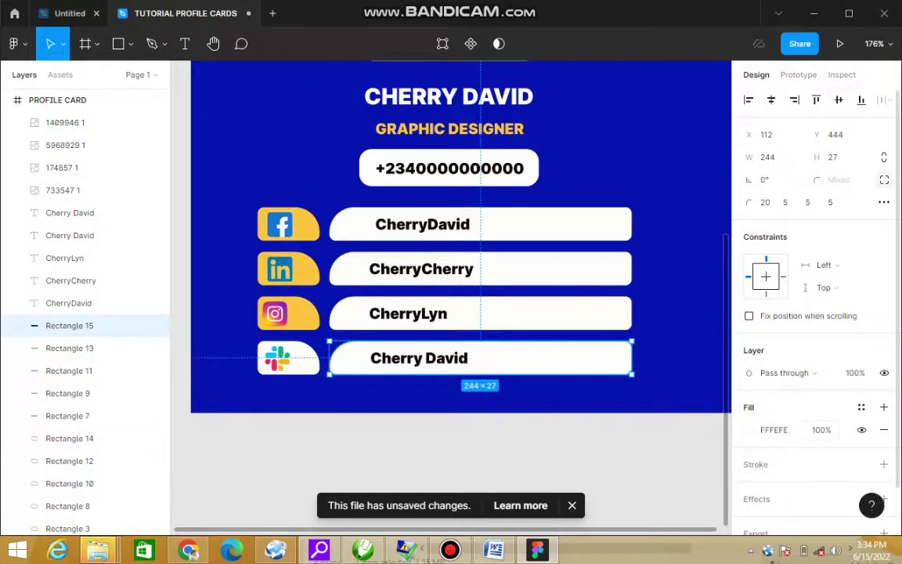
{"action": "left_click", "coordinate": [748, 429]}
{"action": "left_click", "coordinate": [596, 467]}
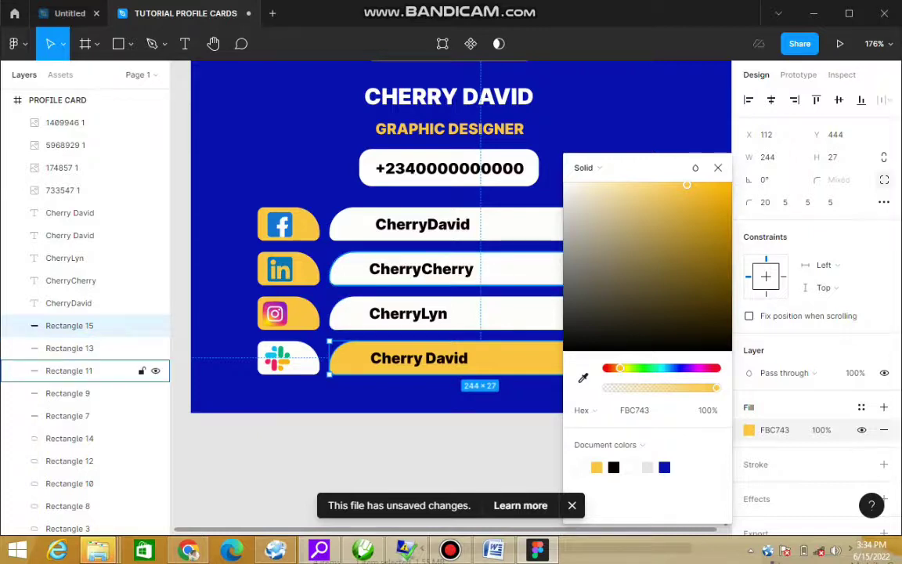
{"action": "left_click", "coordinate": [78, 370]}
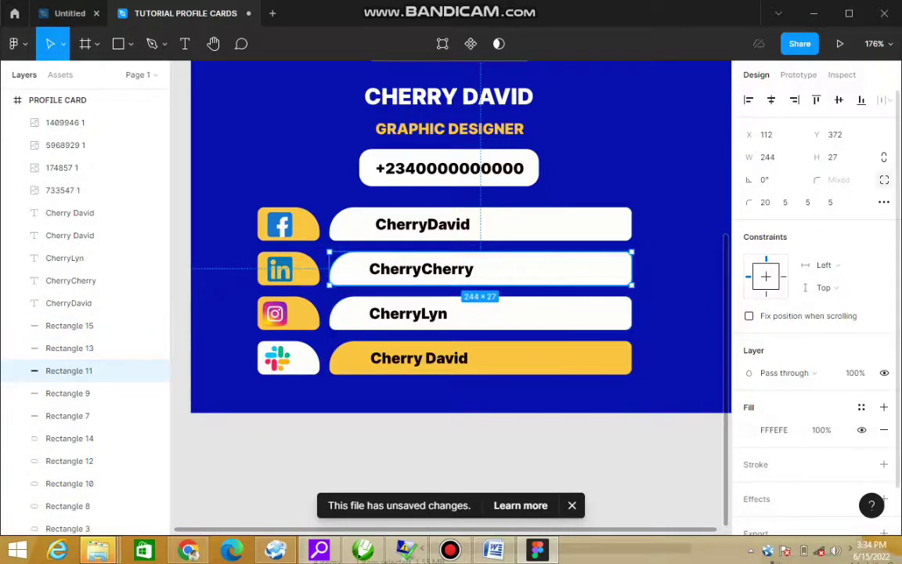
{"action": "left_click", "coordinate": [749, 429]}
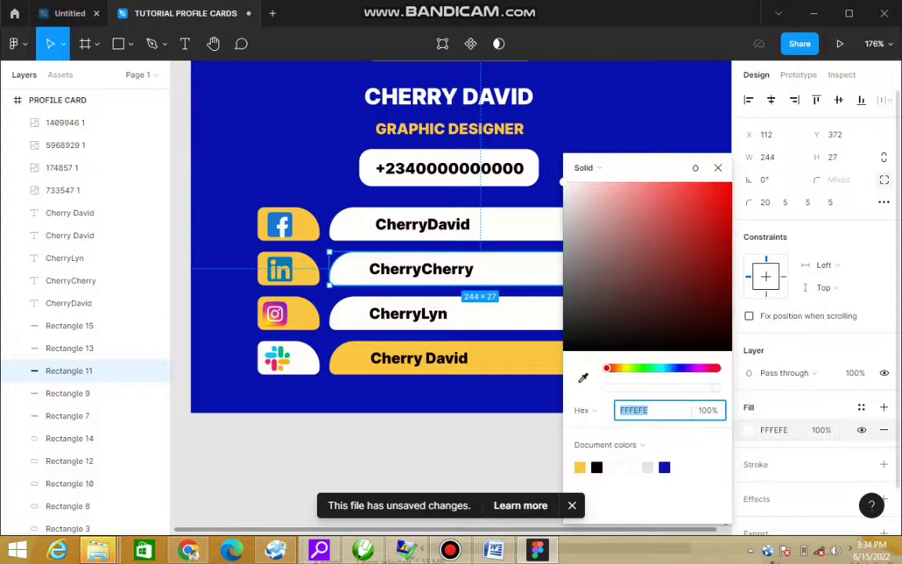
{"action": "left_click", "coordinate": [579, 467]}
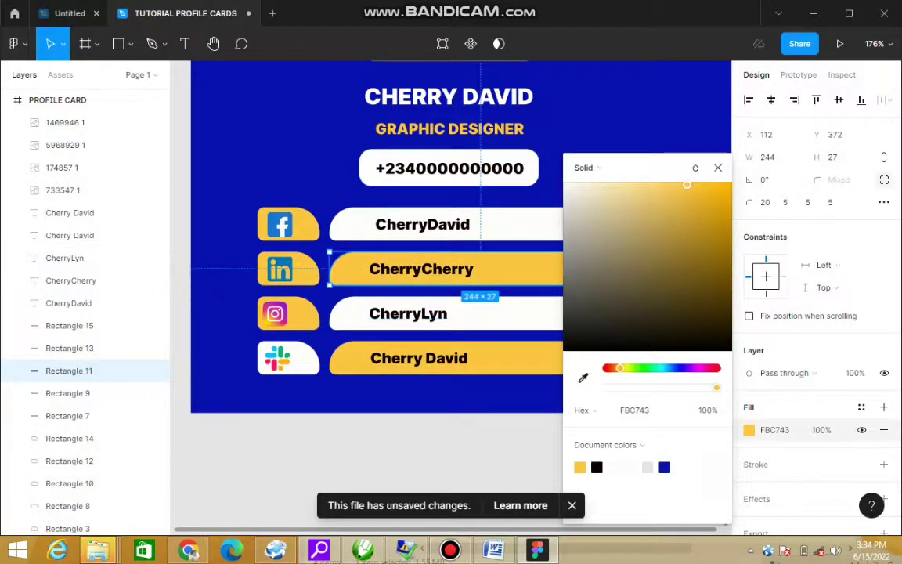
Step: Set the LinkedIn, Instagram and Facebook icon boxes to white (FFFEFE / ffffff)
{"action": "left_click", "coordinate": [69, 483]}
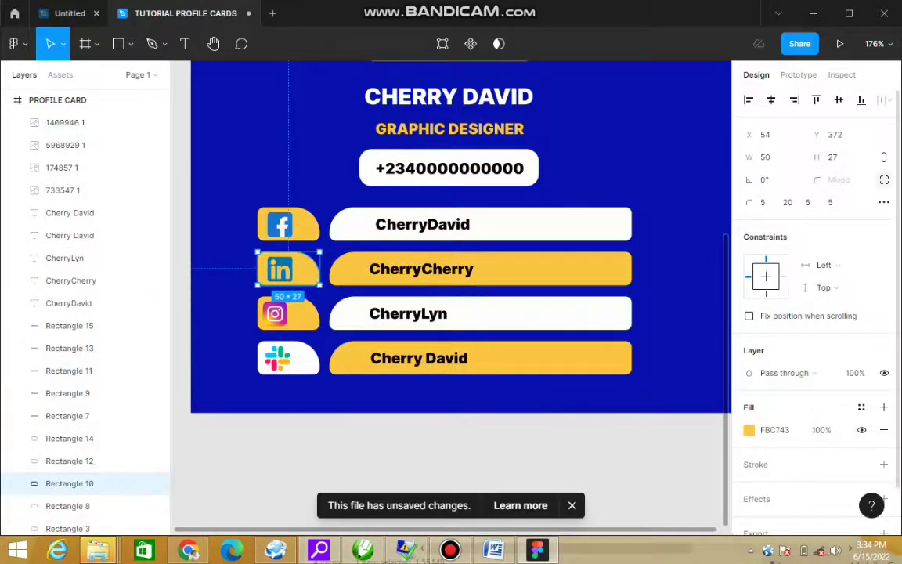
{"action": "left_click", "coordinate": [748, 430]}
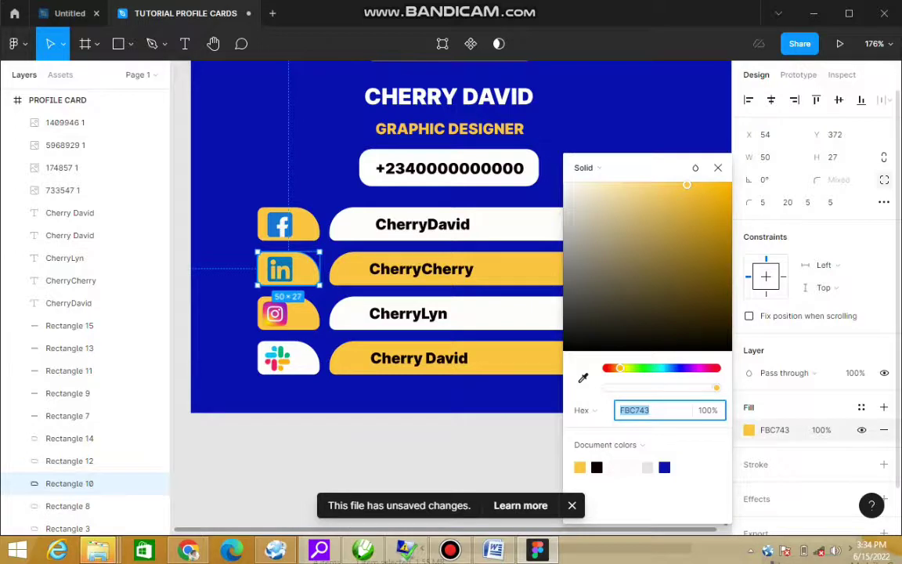
{"action": "type", "text": "FFFEFE"}
{"action": "key", "text": "Return"}
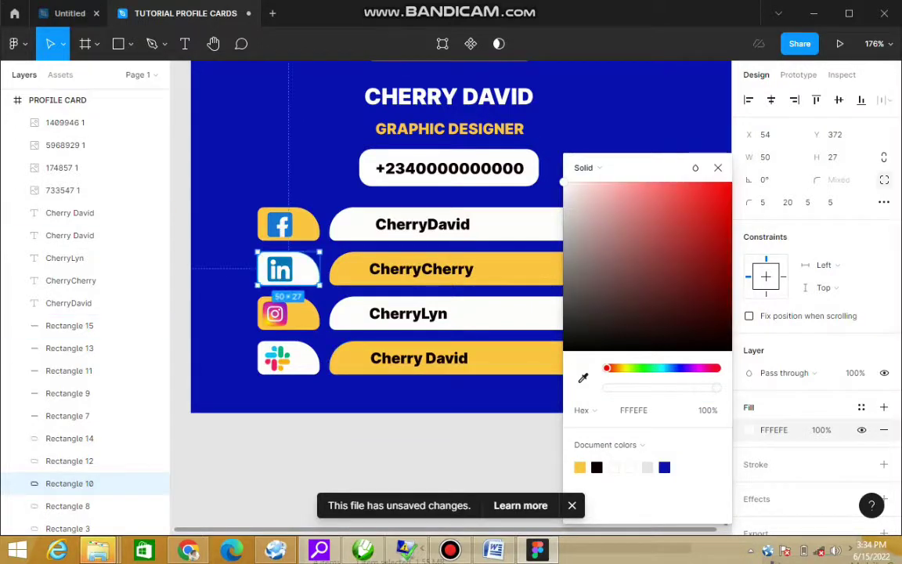
{"action": "left_click", "coordinate": [69, 460]}
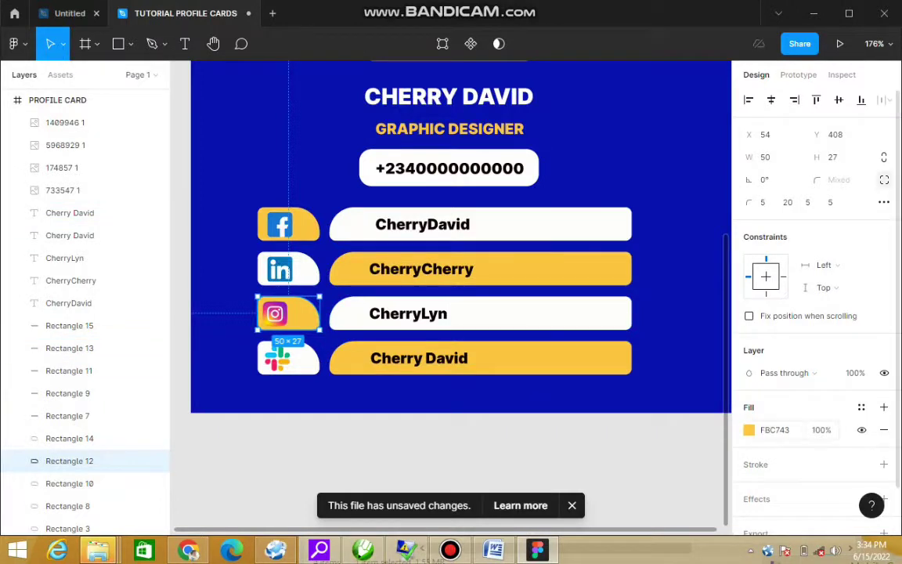
{"action": "left_click", "coordinate": [749, 429]}
{"action": "left_click", "coordinate": [614, 467]}
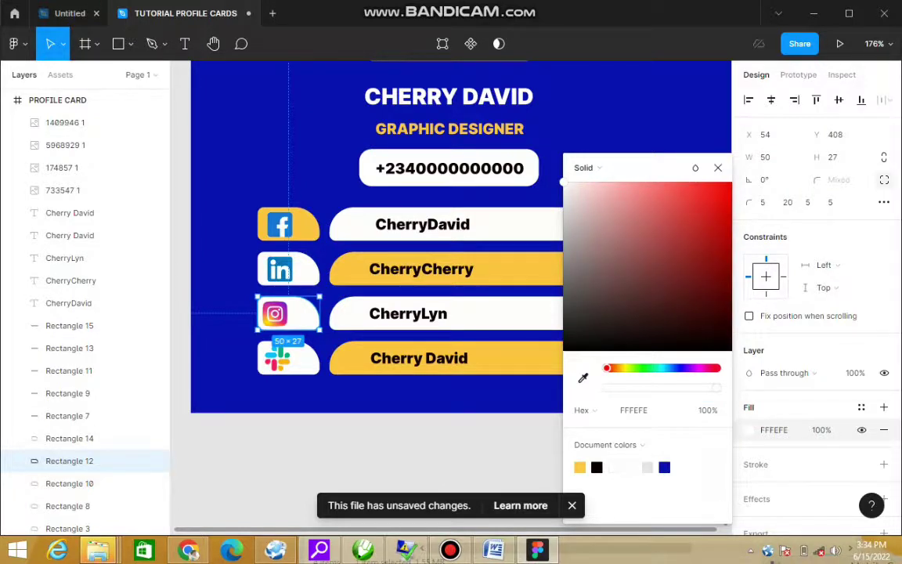
{"action": "left_click", "coordinate": [68, 505]}
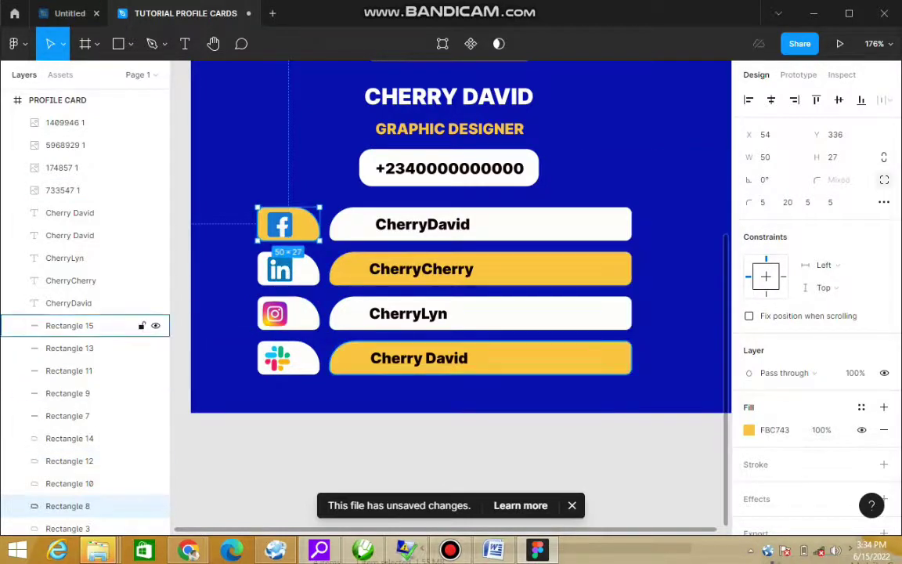
{"action": "left_click", "coordinate": [748, 430]}
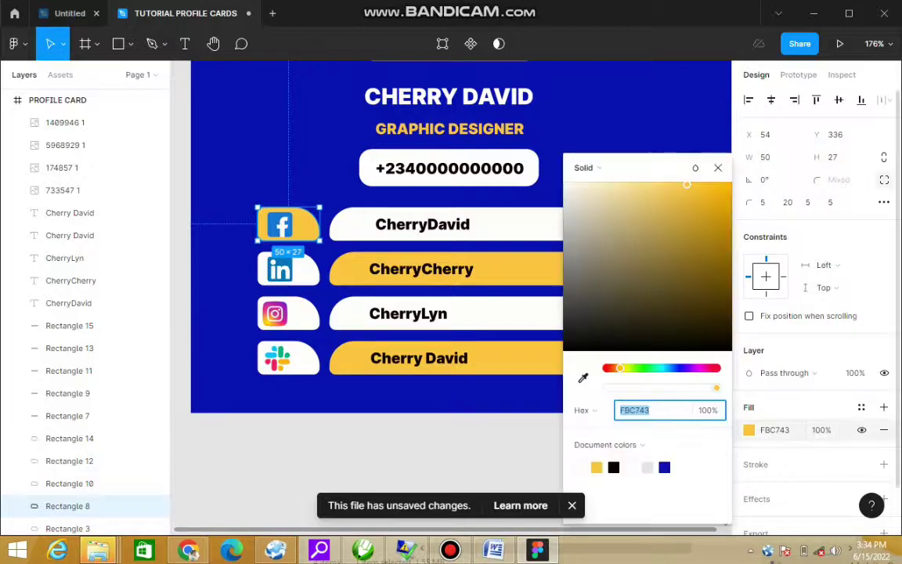
{"action": "type", "text": "ffffff"}
{"action": "key", "text": "Return"}
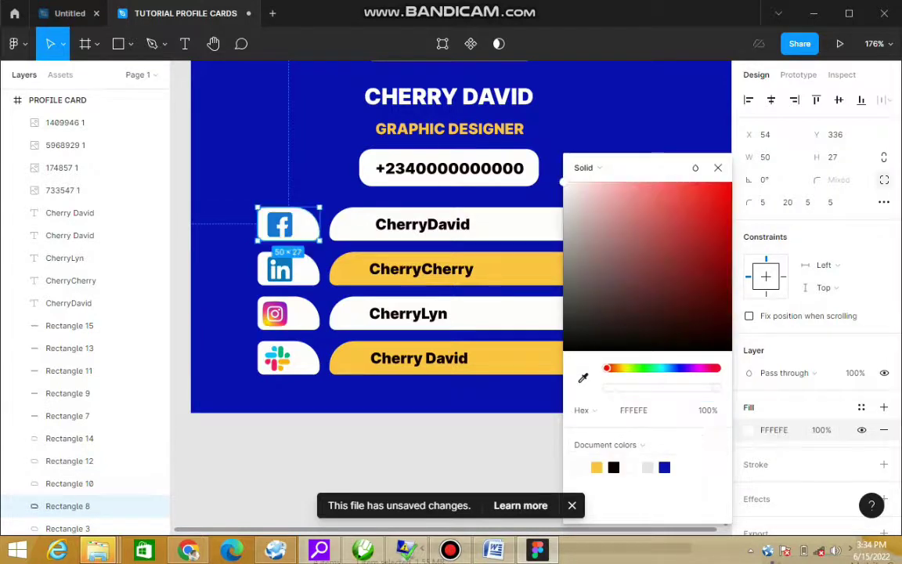
{"action": "key", "text": "Escape"}
{"action": "key", "text": "Escape"}
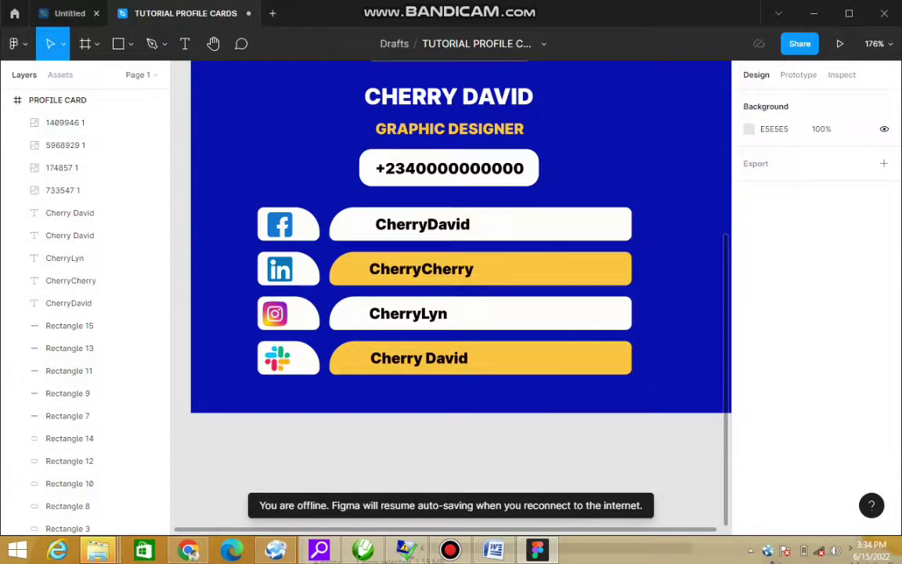
{"action": "key", "text": "minus"}
{"action": "key", "text": "minus"}
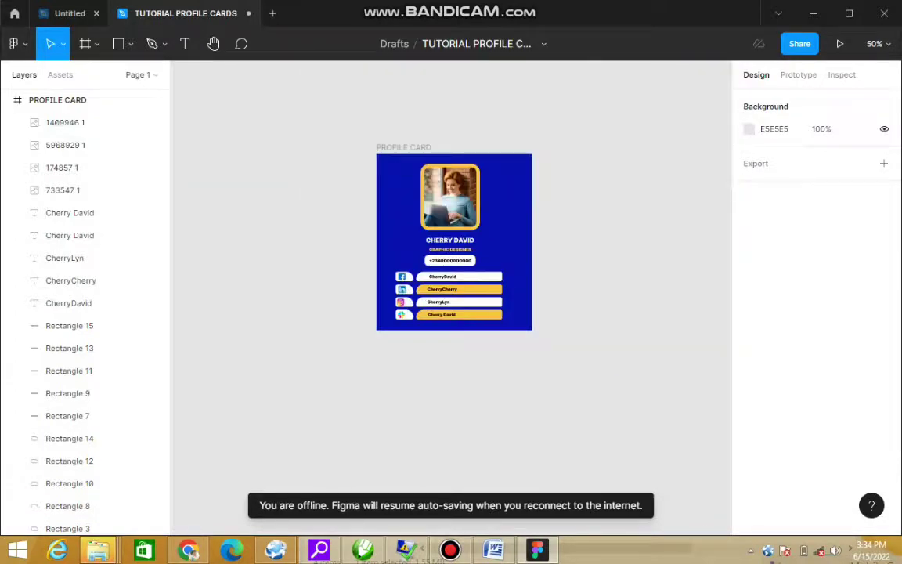
{"action": "key", "text": "z"}
{"action": "left_click_drag", "start_coordinate": [356, 137], "coordinate": [561, 354]}
{"action": "left_click", "coordinate": [78, 393]}
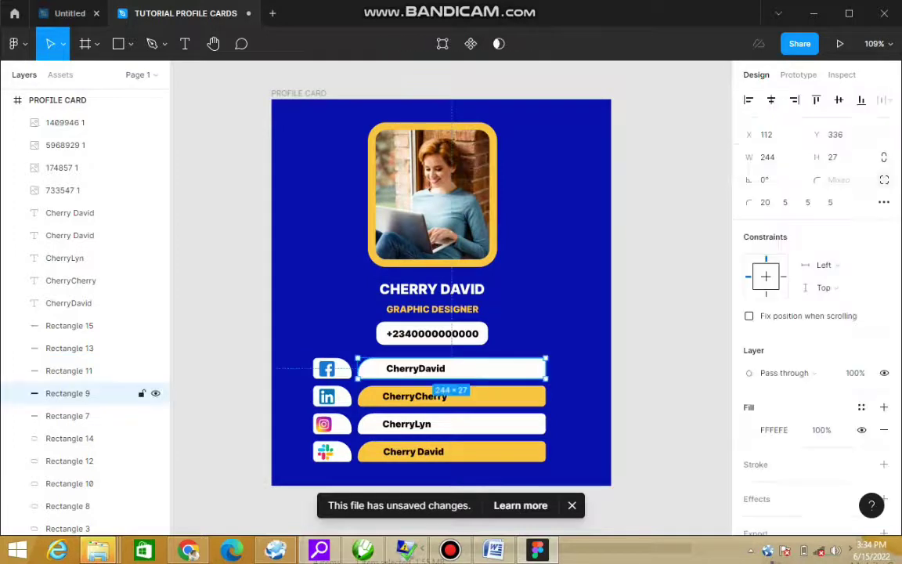
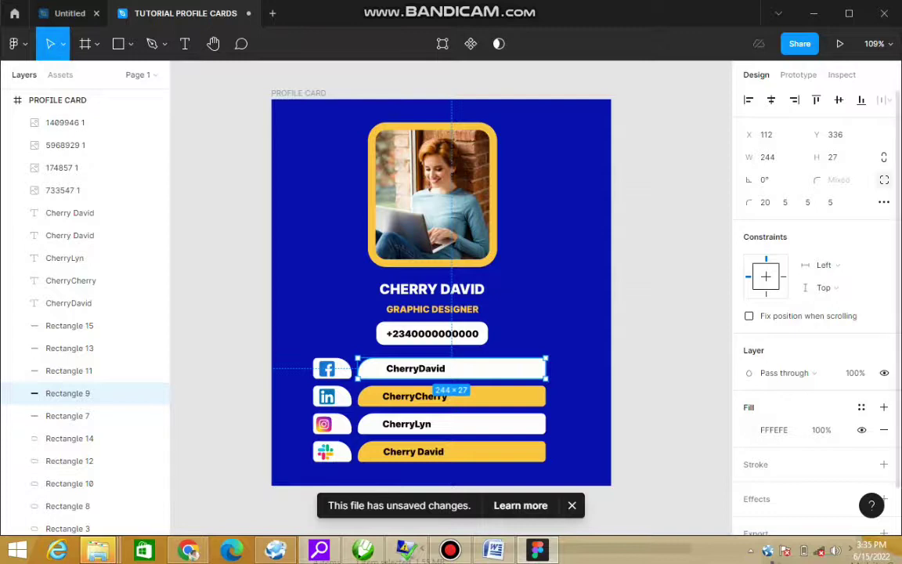
Step: Set the first social bar's top-right corner radius to 20, undoing a mistaken bottom-left change
{"action": "left_click", "coordinate": [830, 202]}
{"action": "type", "text": "20"}
{"action": "key", "text": "Return"}
{"action": "key", "text": "ctrl+z"}
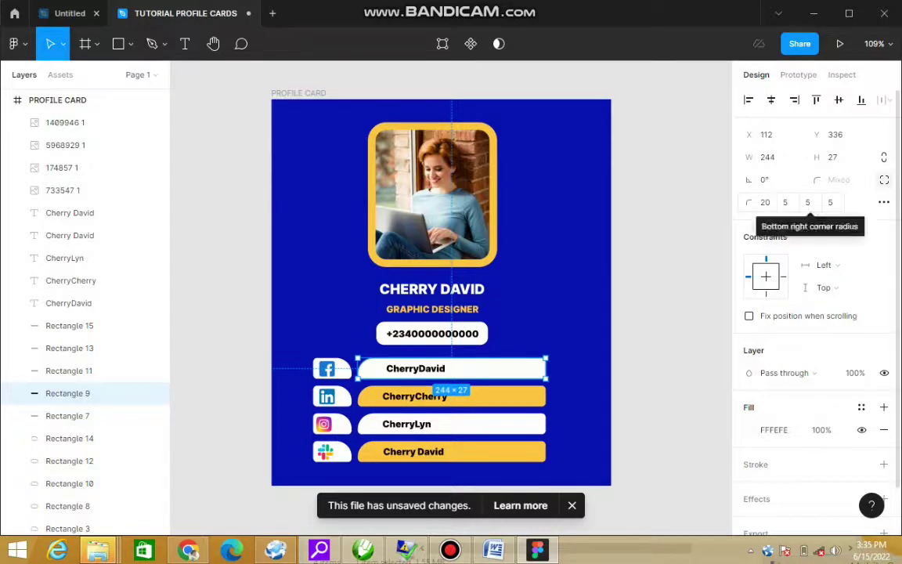
{"action": "left_click", "coordinate": [784, 202]}
{"action": "type", "text": "20"}
{"action": "key", "text": "Return"}
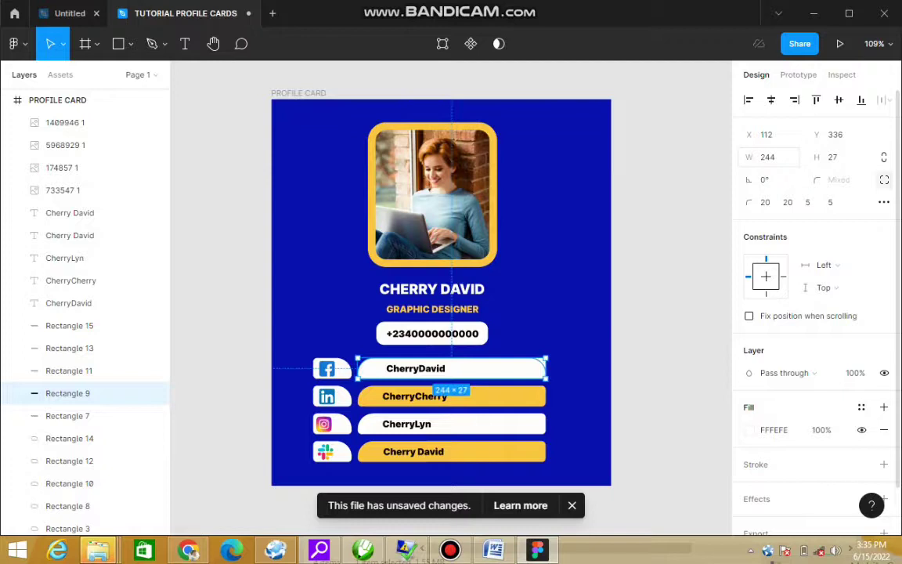
{"action": "key", "text": "Escape"}
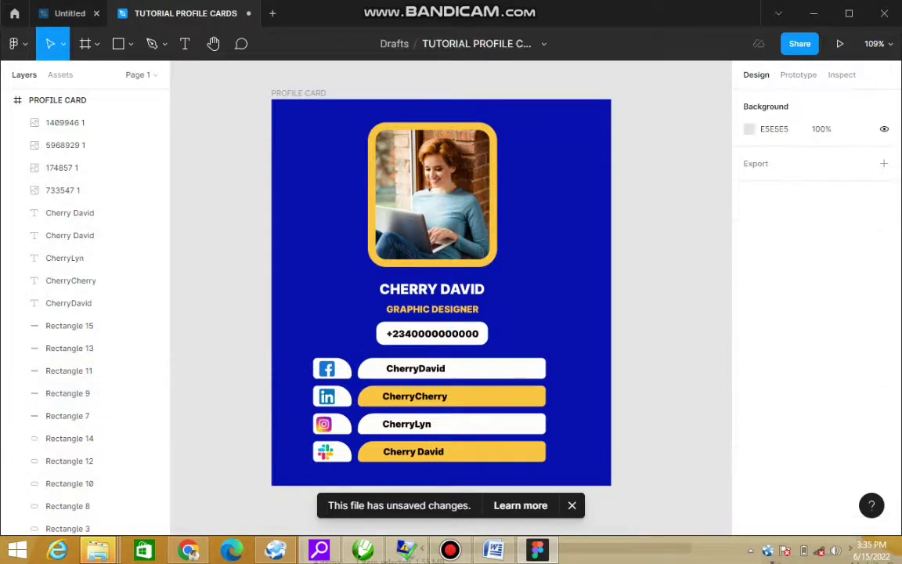
Step: Delete the duplicate Rectangle 9 bar, leaving Rectangle 7 selected underneath
{"action": "left_click", "coordinate": [67, 393]}
{"action": "key", "text": "Escape"}
{"action": "left_click_drag", "start_coordinate": [631, 328], "coordinate": [309, 411]}
{"action": "left_click", "coordinate": [69, 393]}
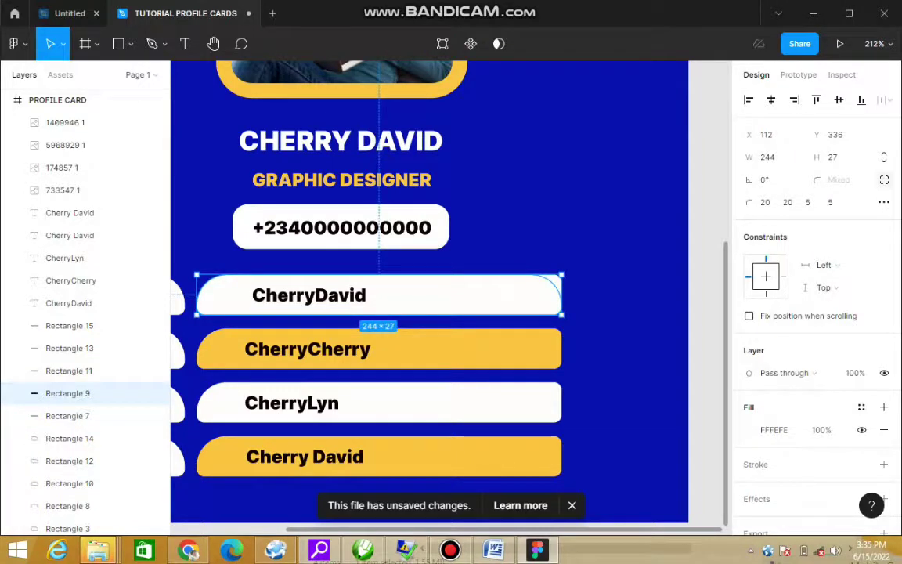
{"action": "key", "text": "Delete"}
{"action": "left_click", "coordinate": [69, 392]}
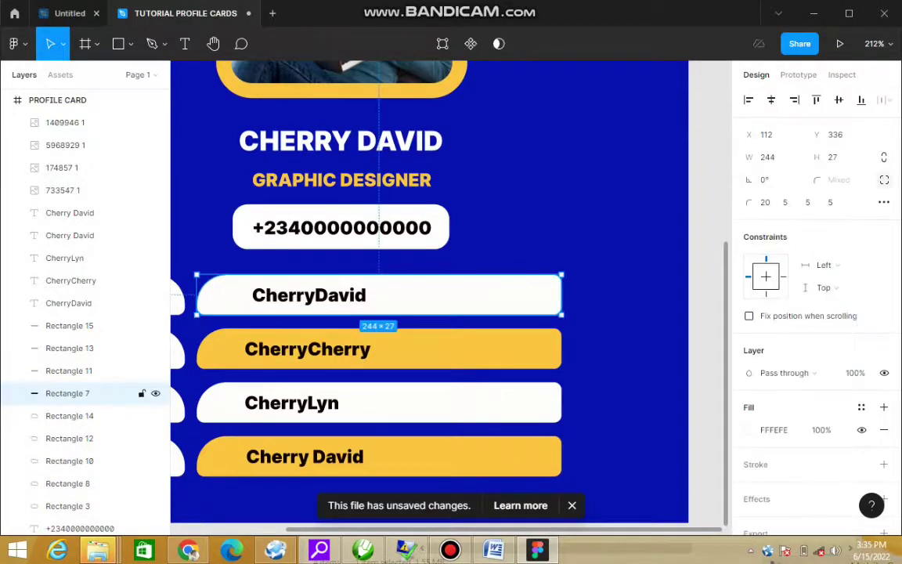
{"action": "left_click", "coordinate": [807, 202]}
{"action": "type", "text": "20"}
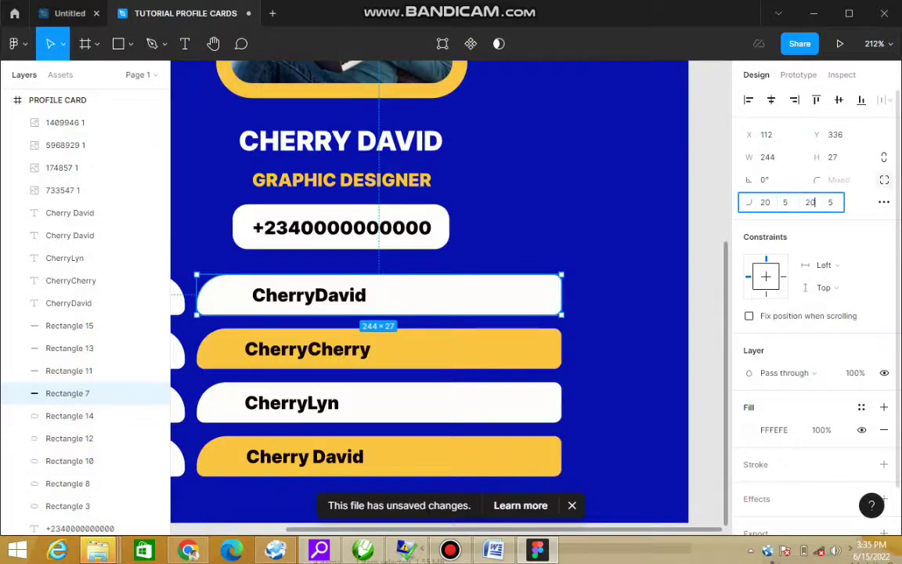
{"action": "key", "text": "Return"}
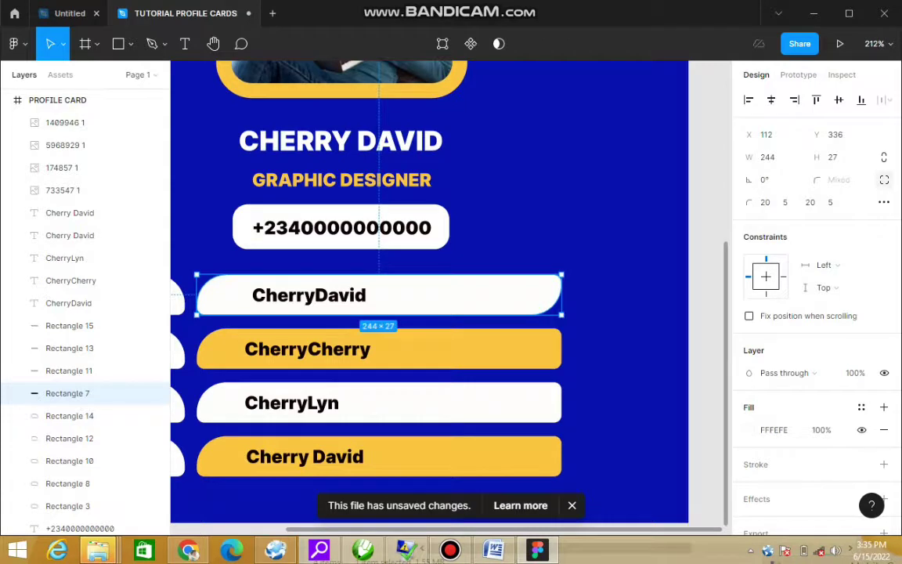
{"action": "left_click", "coordinate": [69, 371]}
{"action": "left_click", "coordinate": [807, 202]}
{"action": "type", "text": "20"}
{"action": "key", "text": "Return"}
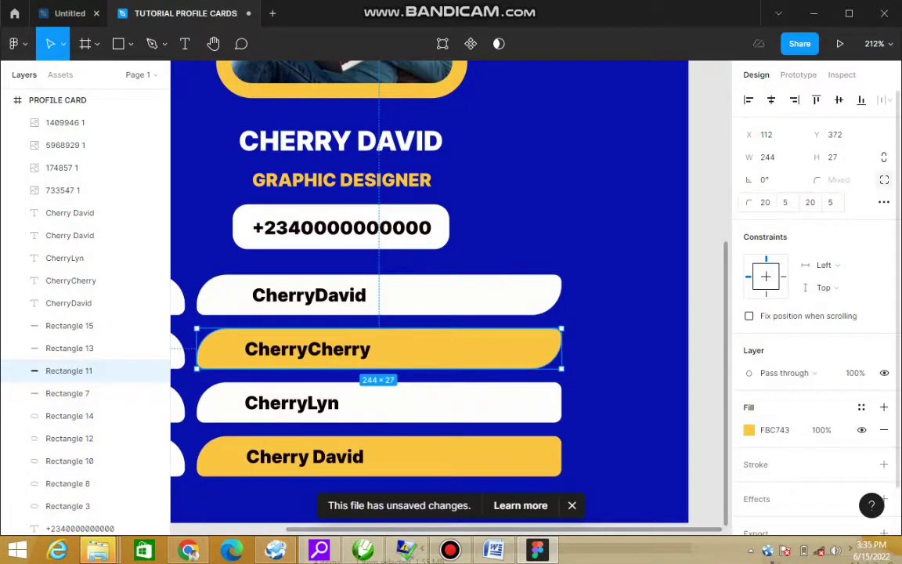
{"action": "left_click", "coordinate": [69, 348]}
{"action": "left_click", "coordinate": [807, 202]}
{"action": "type", "text": "20"}
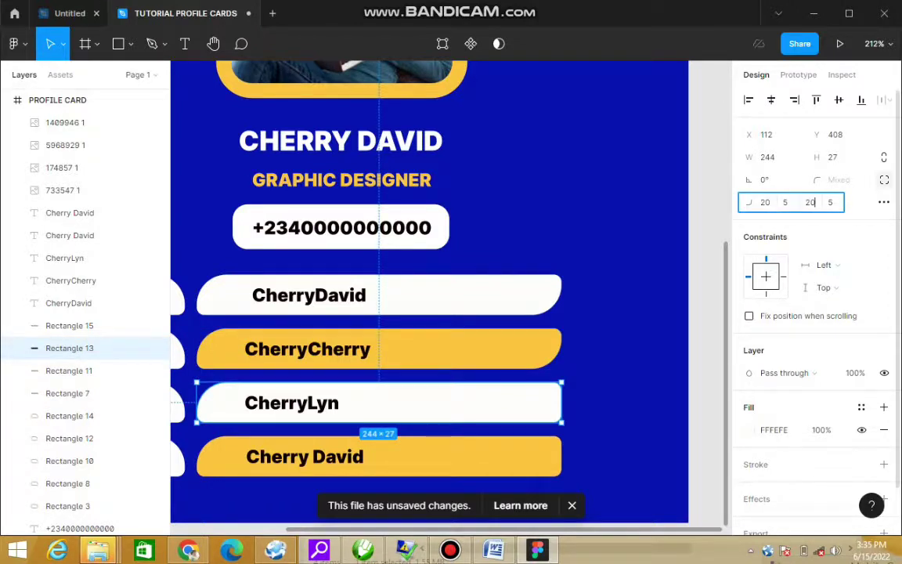
{"action": "key", "text": "Return"}
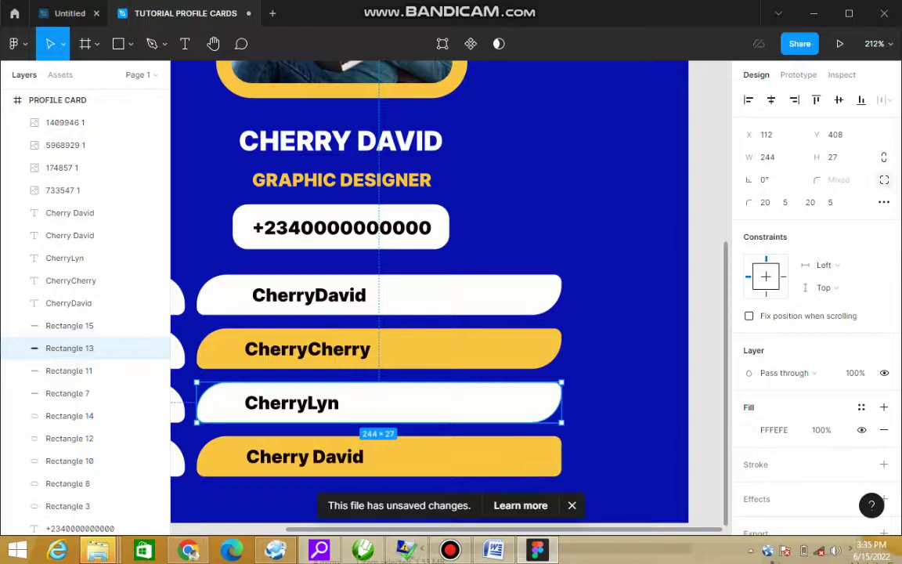
{"action": "left_click", "coordinate": [78, 325]}
{"action": "left_click", "coordinate": [808, 202]}
{"action": "key", "text": "BackSpace"}
{"action": "type", "text": "20"}
{"action": "key", "text": "Return"}
{"action": "key", "text": "minus"}
{"action": "key", "text": "minus"}
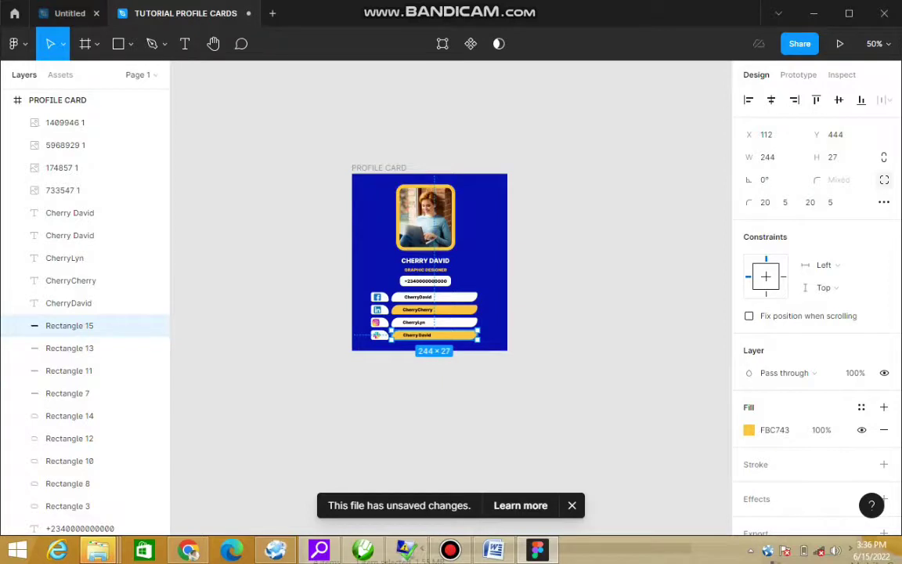
Step: Box-select the four social-link rows and scale them down proportionally beneath the phone number
{"action": "scroll", "coordinate": [415, 229], "scroll_direction": "up", "scroll_amount": 5}
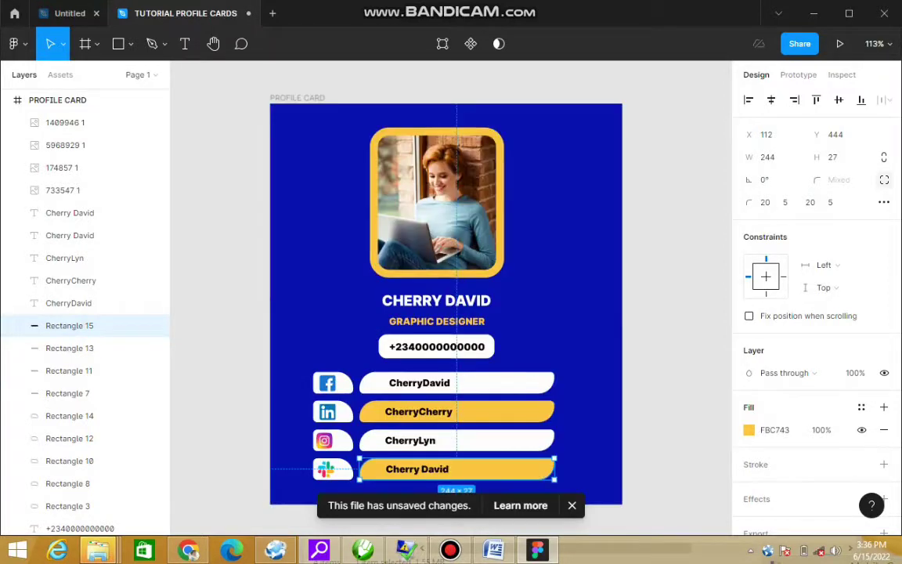
{"action": "left_click", "coordinate": [589, 439]}
{"action": "left_click_drag", "start_coordinate": [294, 366], "coordinate": [571, 484]}
{"action": "left_click", "coordinate": [587, 442]}
{"action": "left_click_drag", "start_coordinate": [643, 363], "coordinate": [247, 493]}
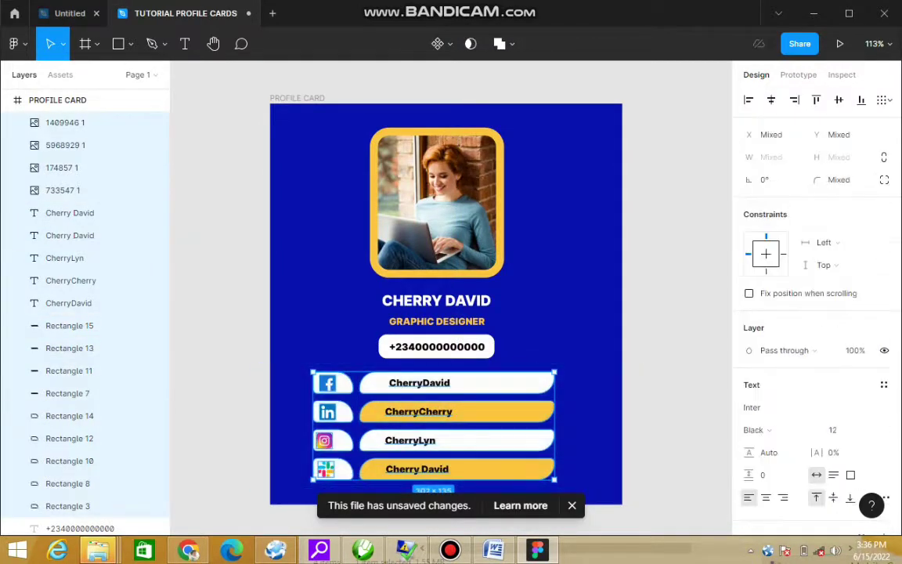
{"action": "left_click_drag", "start_coordinate": [555, 373], "coordinate": [494, 399]}
{"action": "left_click_drag", "start_coordinate": [426, 451], "coordinate": [455, 448]}
{"action": "double_click", "coordinate": [455, 448]}
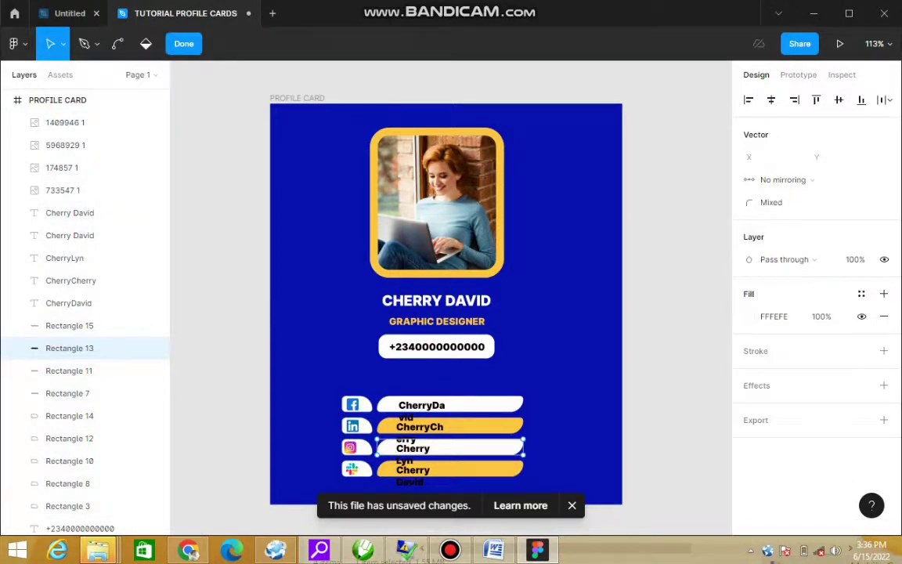
{"action": "left_click_drag", "start_coordinate": [243, 326], "coordinate": [580, 458]}
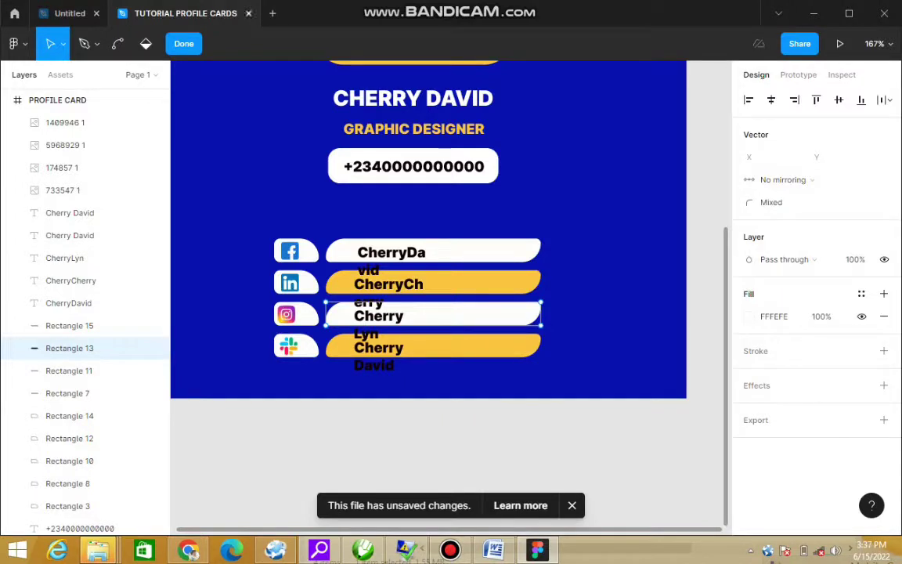
Step: Widen the CherryCherry text box so it fits on one line, reverting a font size 10 attempt
{"action": "key", "text": "Escape"}
{"action": "key", "text": "Escape"}
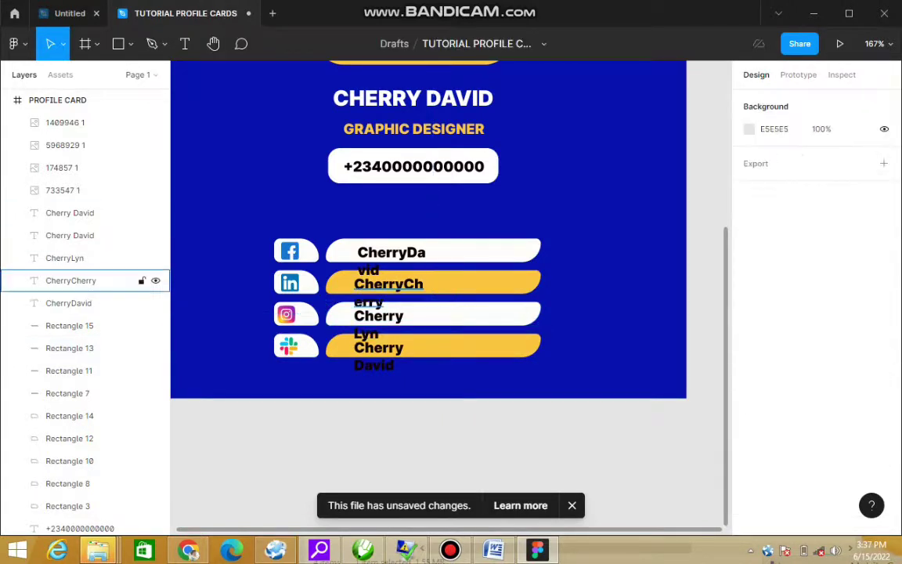
{"action": "left_click", "coordinate": [70, 280]}
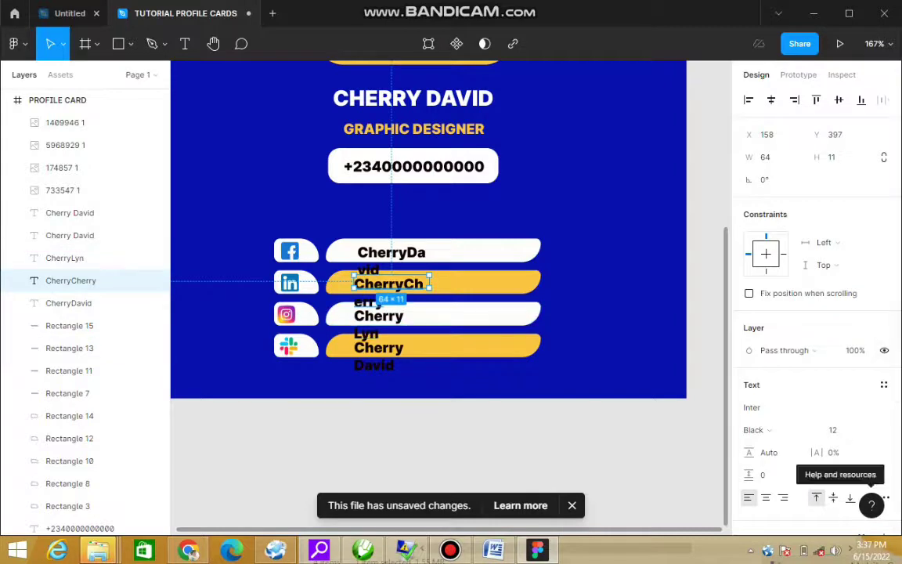
{"action": "left_click", "coordinate": [842, 430]}
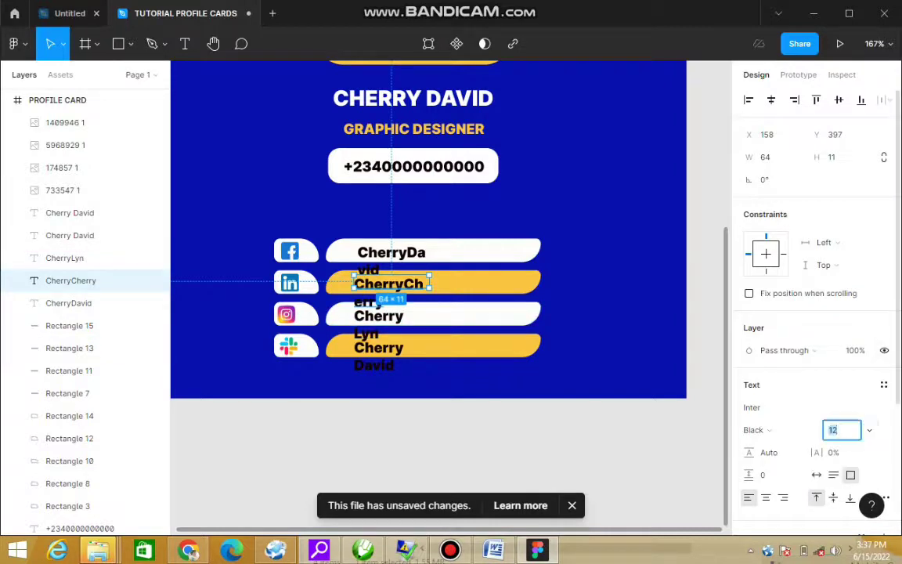
{"action": "type", "text": "10"}
{"action": "key", "text": "Return"}
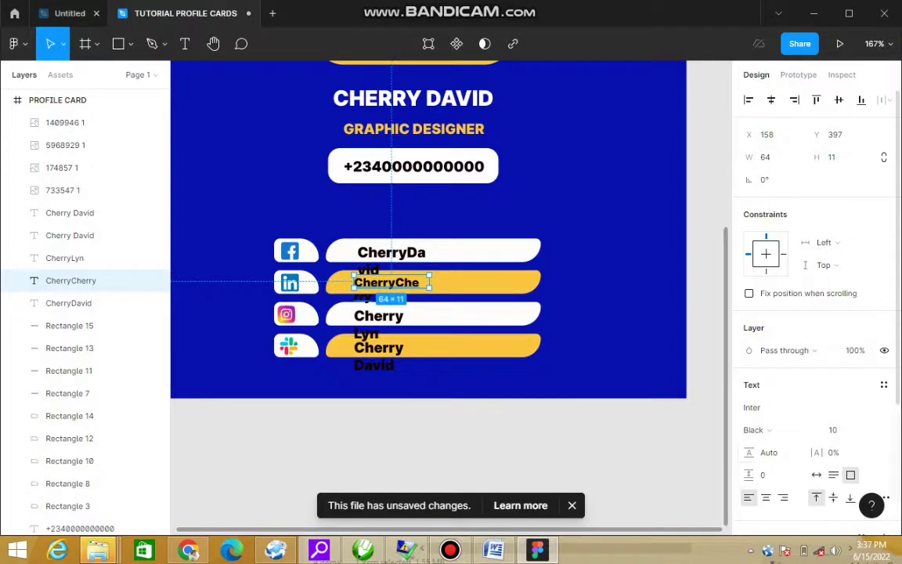
{"action": "key", "text": "ctrl+z"}
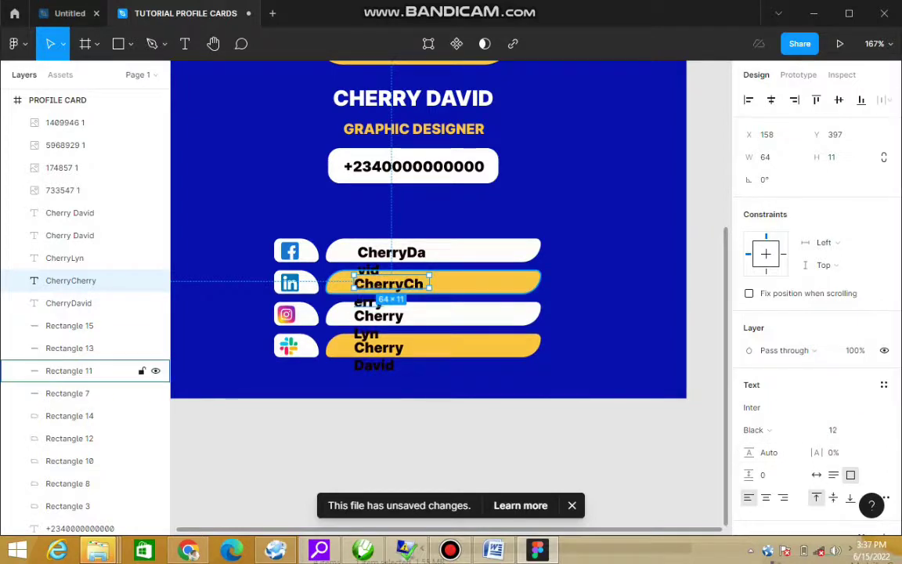
{"action": "left_click_drag", "start_coordinate": [430, 284], "coordinate": [478, 283]}
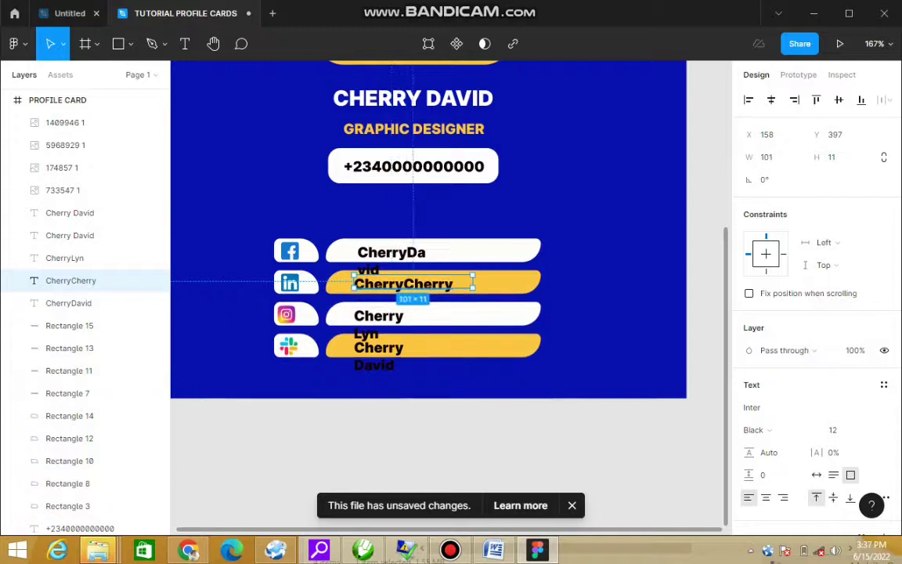
{"action": "left_click", "coordinate": [389, 252]}
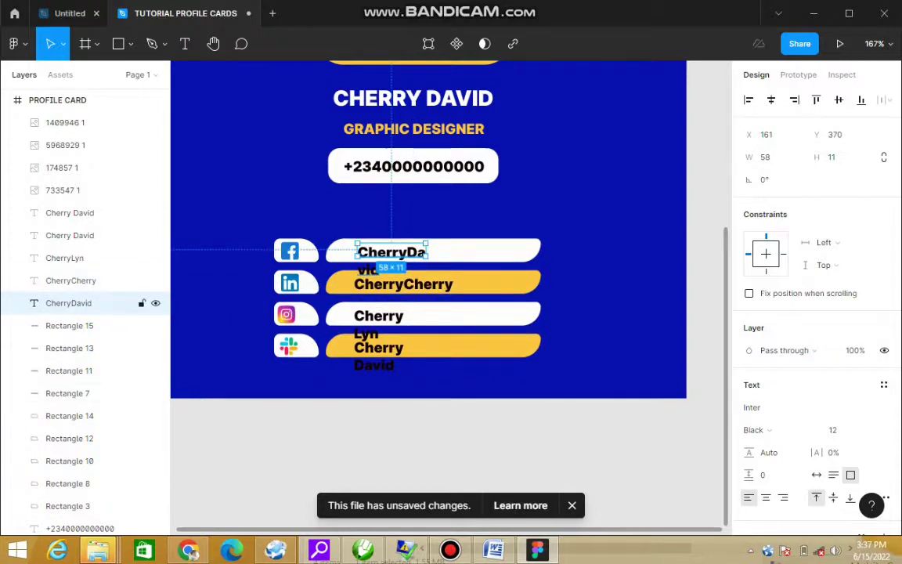
{"action": "left_click_drag", "start_coordinate": [426, 252], "coordinate": [473, 252]}
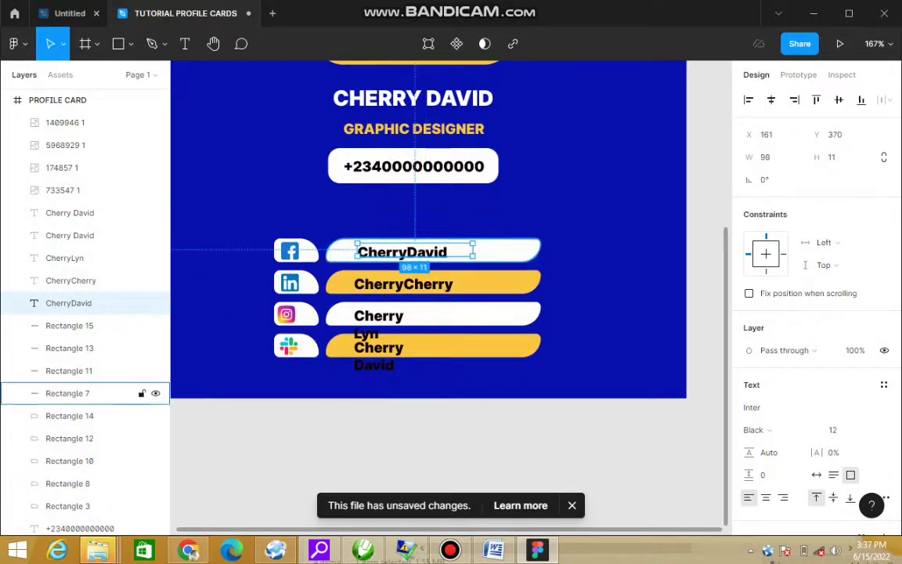
{"action": "left_click", "coordinate": [379, 316]}
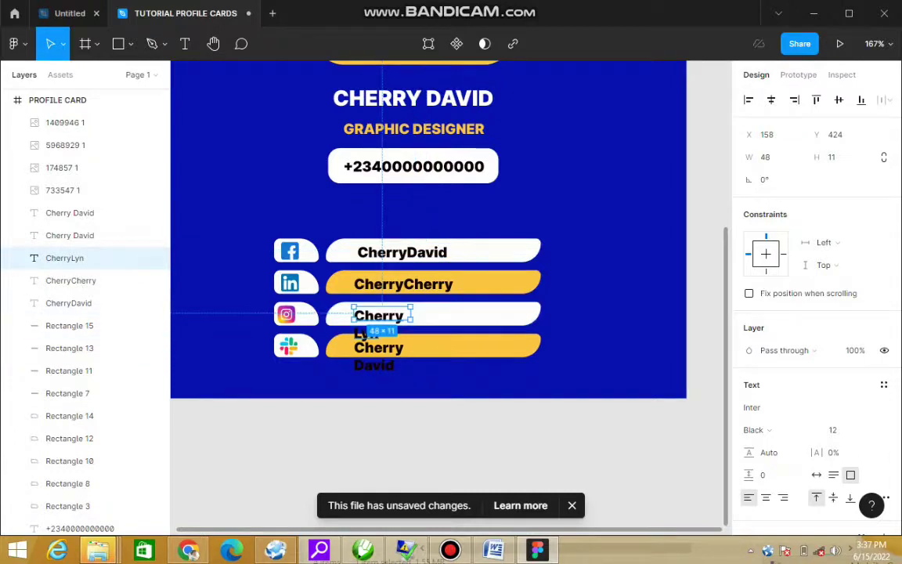
{"action": "left_click_drag", "start_coordinate": [413, 315], "coordinate": [461, 314]}
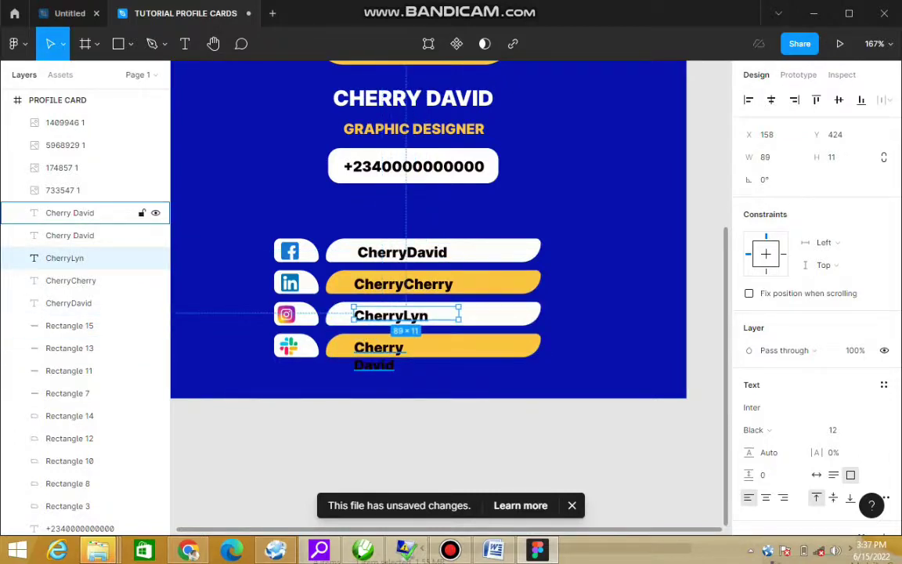
{"action": "left_click", "coordinate": [70, 212]}
{"action": "left_click_drag", "start_coordinate": [427, 350], "coordinate": [480, 349]}
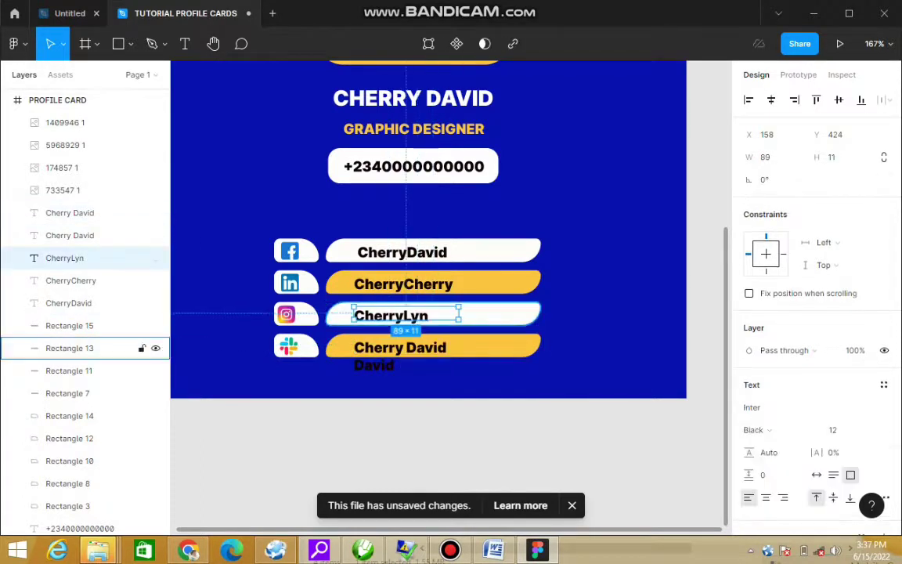
{"action": "left_click", "coordinate": [78, 235]}
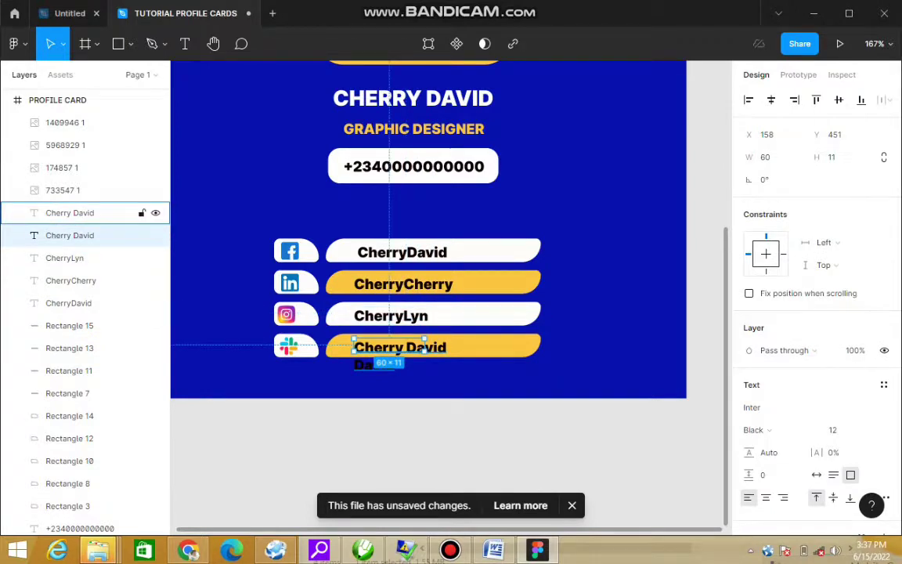
{"action": "key", "text": "Delete"}
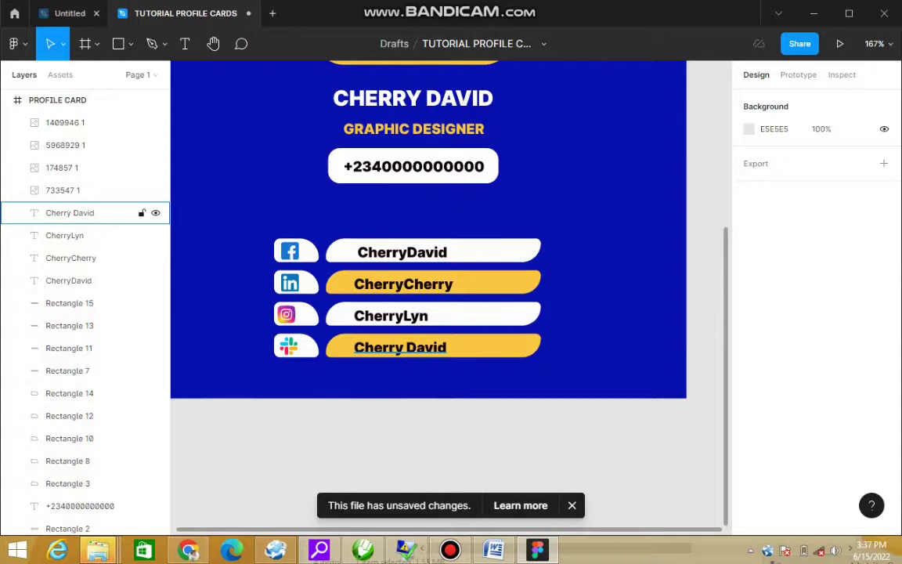
{"action": "left_click", "coordinate": [78, 212]}
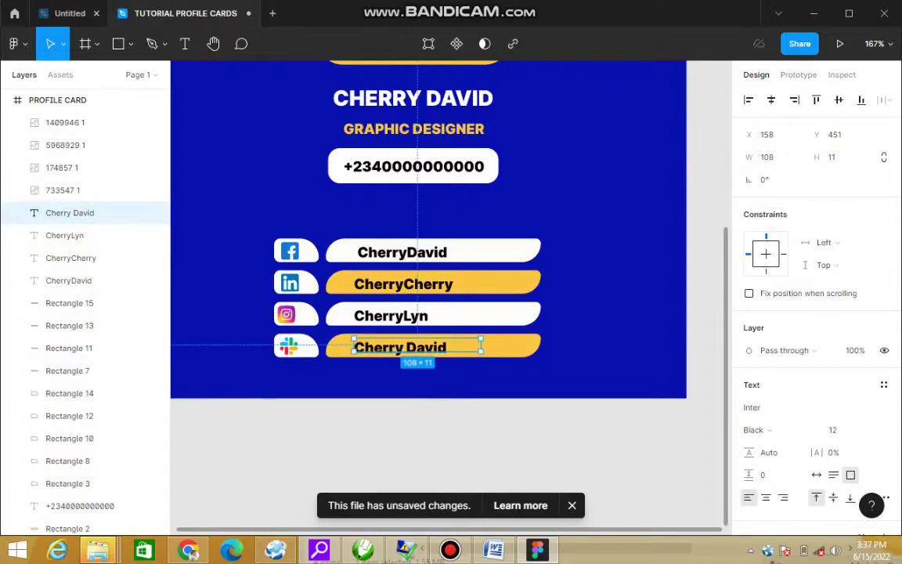
{"action": "scroll", "coordinate": [428, 297], "scroll_direction": "up", "scroll_amount": 5}
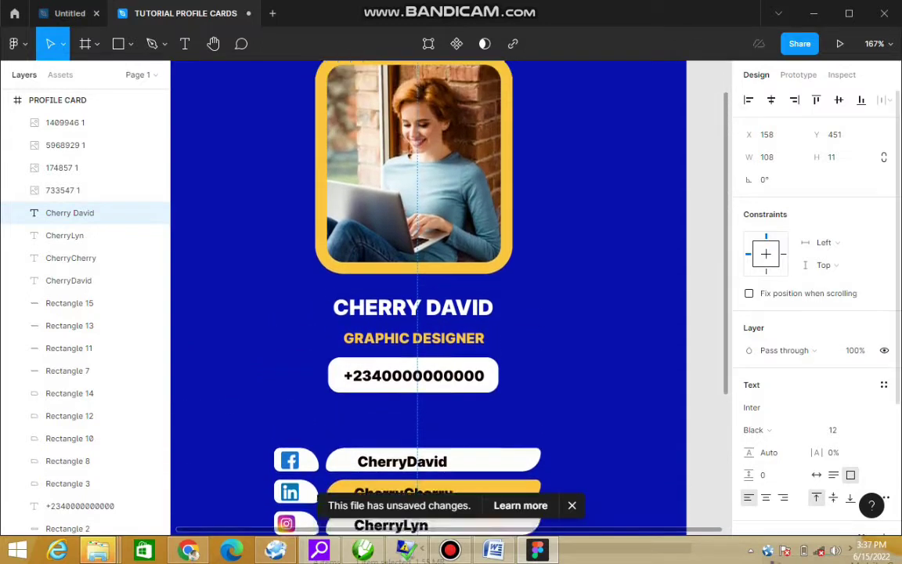
{"action": "scroll", "coordinate": [429, 297], "scroll_direction": "up", "scroll_amount": 1}
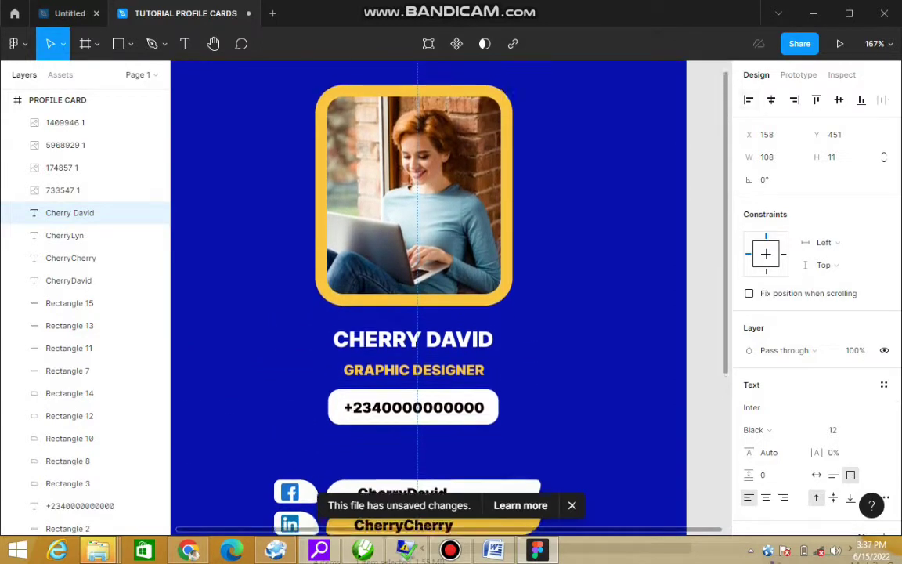
{"action": "scroll", "coordinate": [449, 296], "scroll_direction": "down", "scroll_amount": 1}
Step: Select everything around the profile card and zoom so the card fills the canvas
{"action": "scroll", "coordinate": [449, 296], "scroll_direction": "down", "scroll_amount": 5}
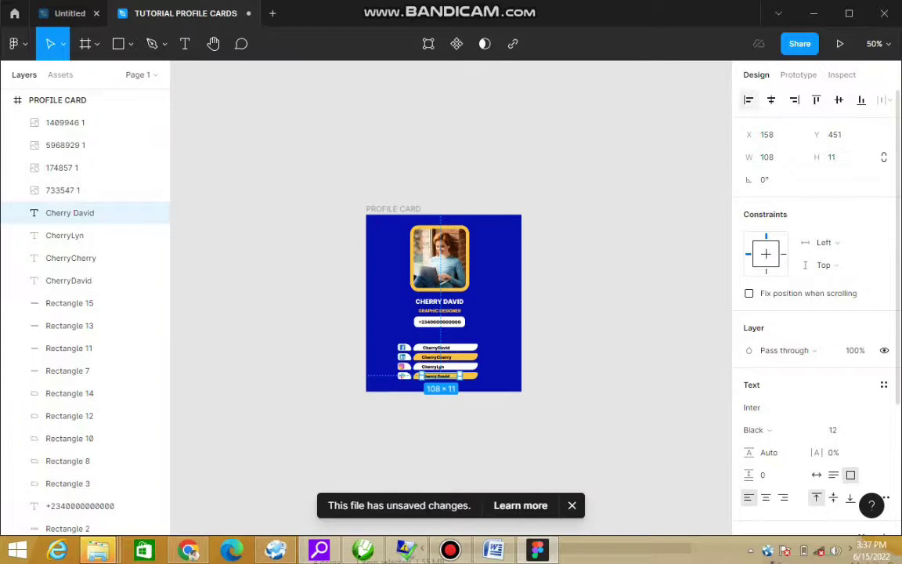
{"action": "key", "text": "Escape"}
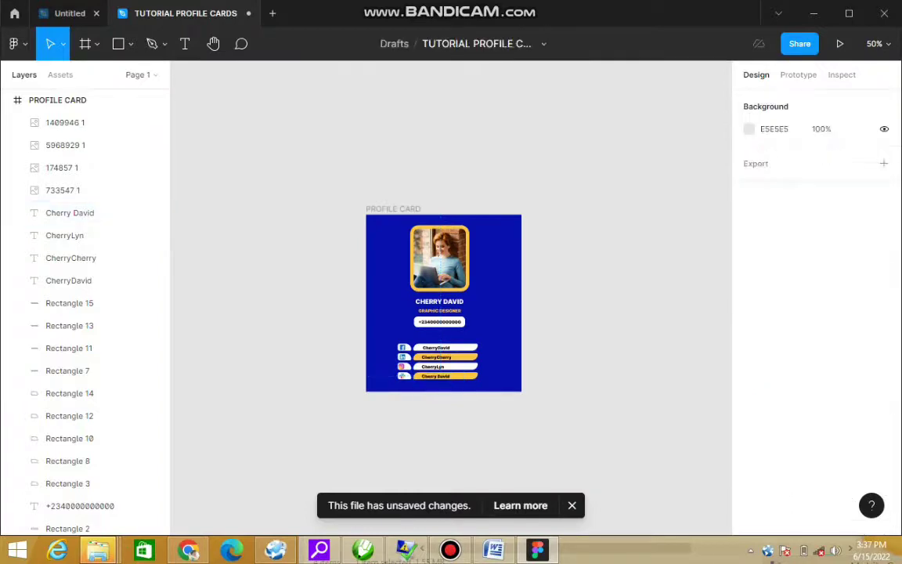
{"action": "left_click_drag", "start_coordinate": [336, 202], "coordinate": [539, 402]}
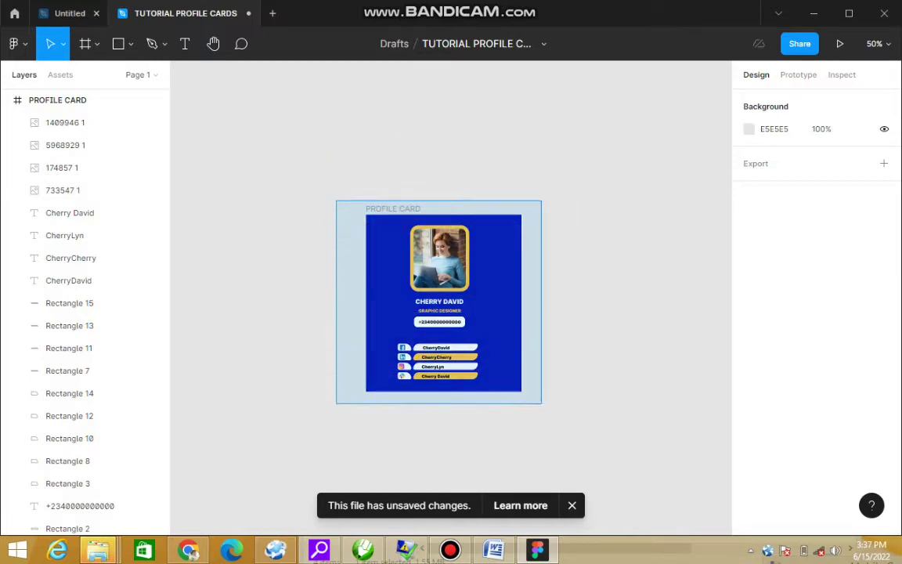
{"action": "key", "text": "shift+1"}
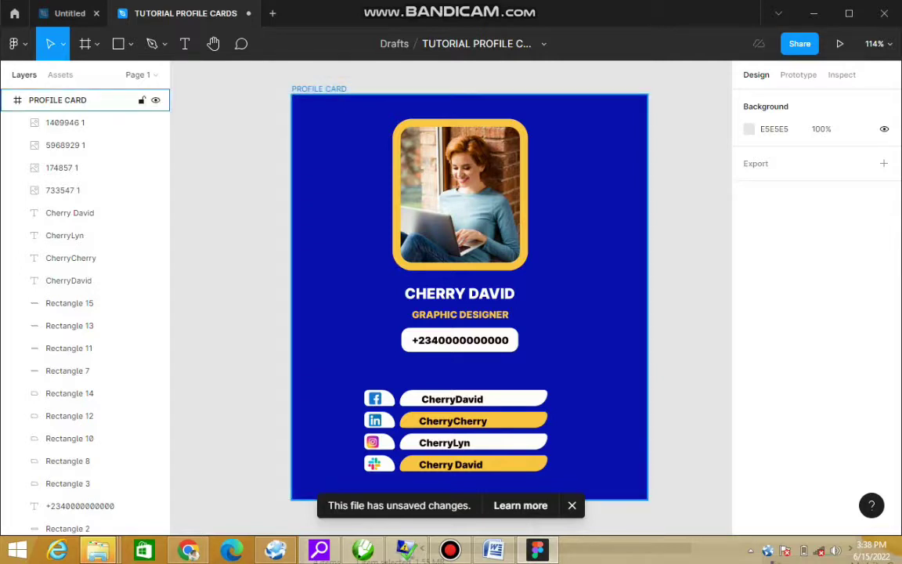
Step: Add a 1x PNG export setting to the PROFILE CARD frame and preview it
{"action": "left_click", "coordinate": [78, 100]}
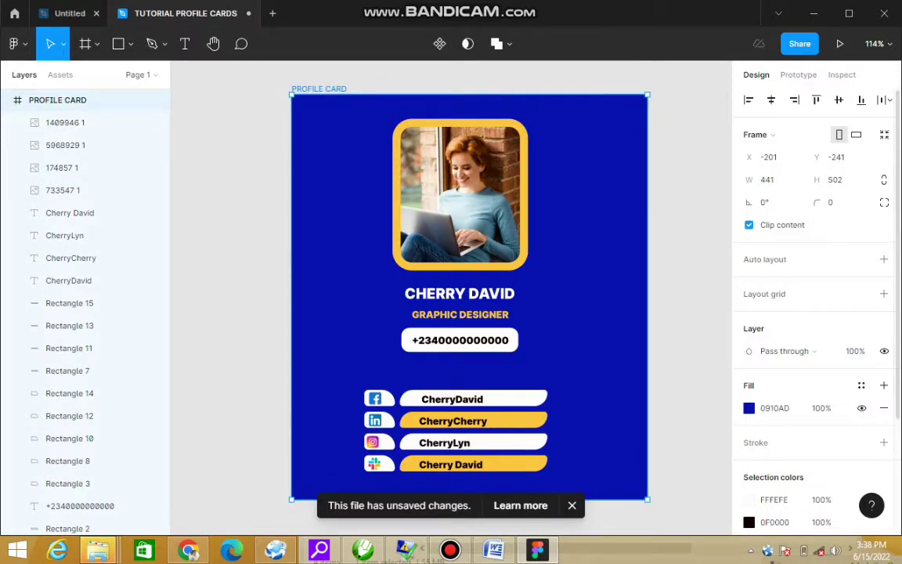
{"action": "scroll", "coordinate": [814, 313], "scroll_direction": "down", "scroll_amount": 2}
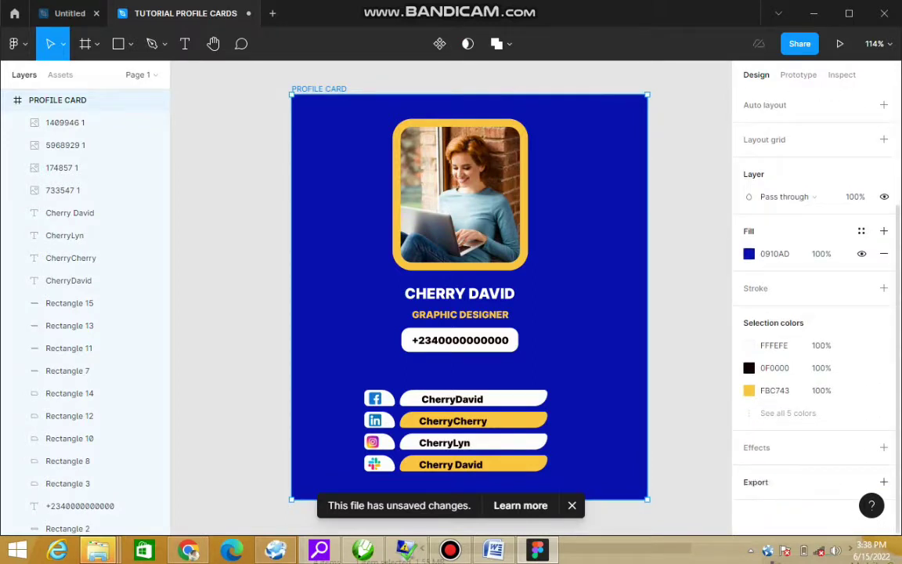
{"action": "left_click", "coordinate": [883, 482]}
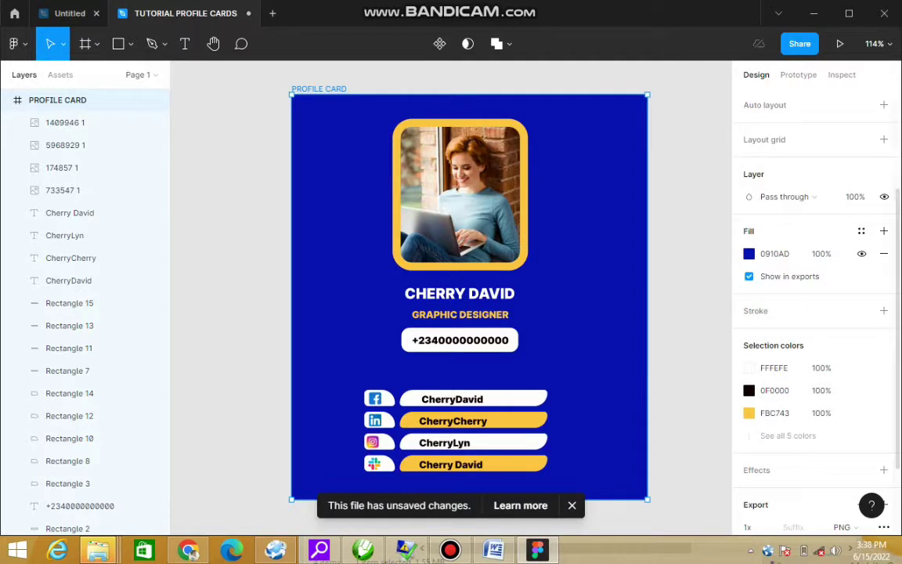
{"action": "scroll", "coordinate": [814, 313], "scroll_direction": "down", "scroll_amount": 2}
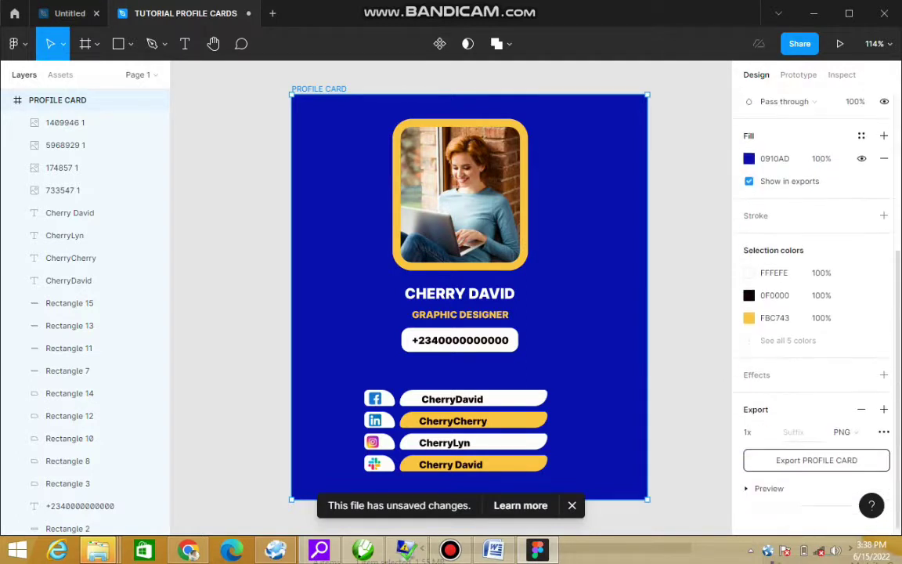
{"action": "scroll", "coordinate": [814, 313], "scroll_direction": "down", "scroll_amount": 1}
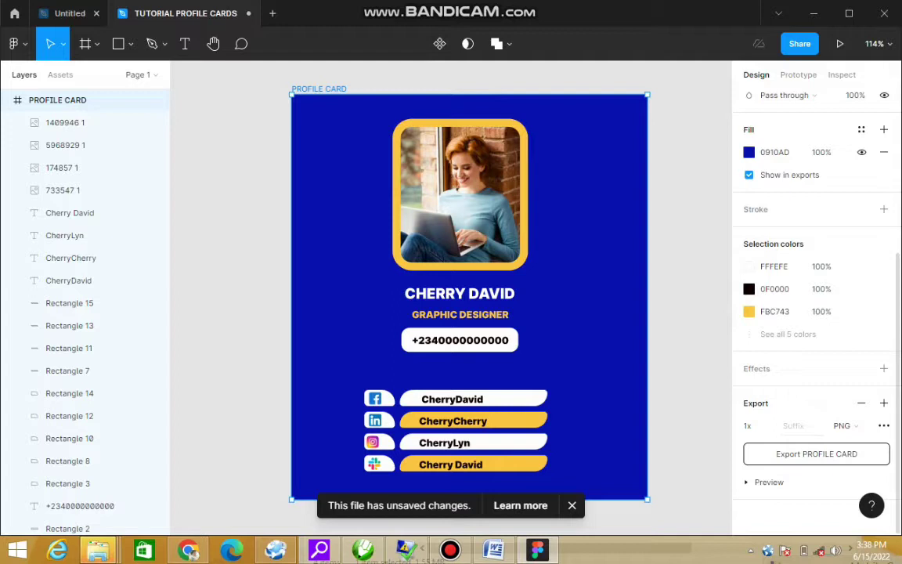
{"action": "left_click", "coordinate": [769, 481]}
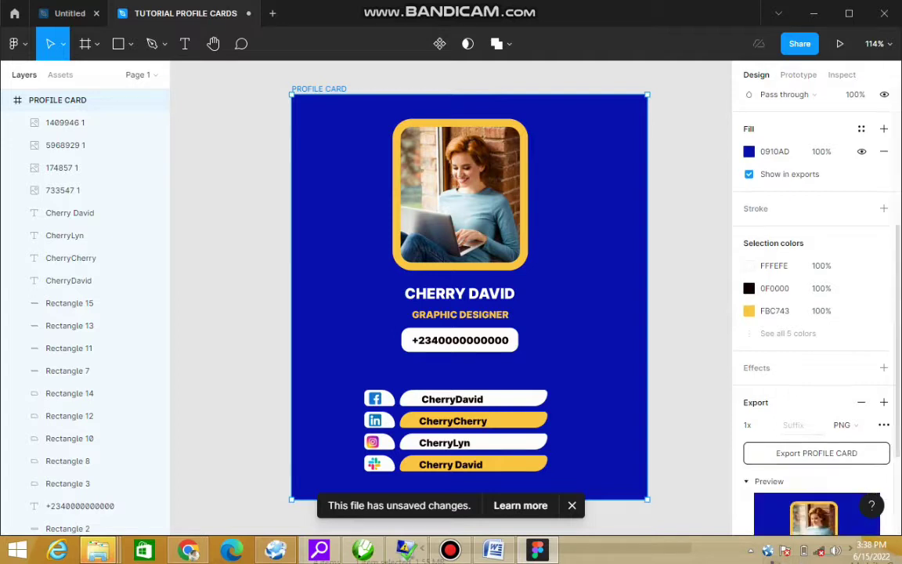
Step: Export the card and save the file as PROFILE CARD
{"action": "scroll", "coordinate": [816, 313], "scroll_direction": "down", "scroll_amount": 3}
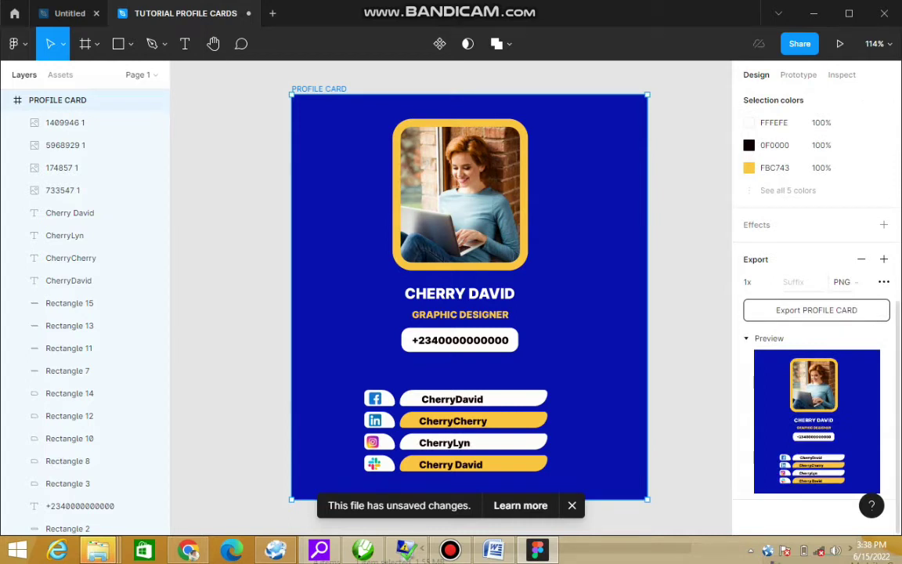
{"action": "left_click", "coordinate": [816, 310]}
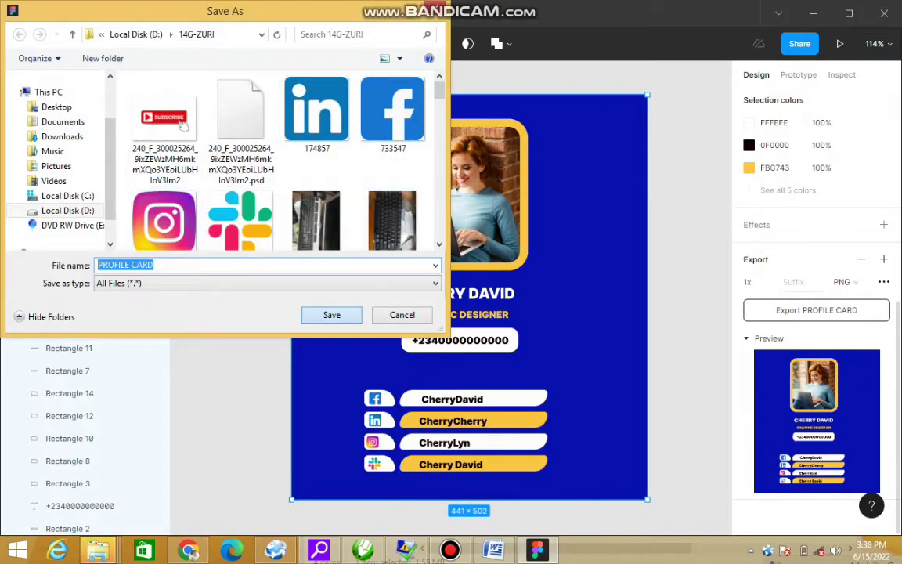
{"action": "key", "text": "Return"}
{"action": "key", "text": "Escape"}
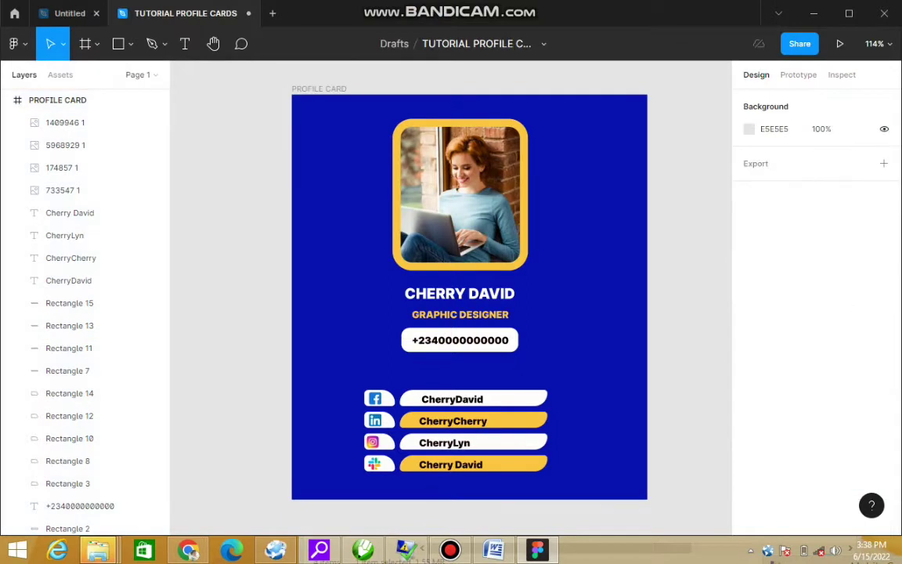